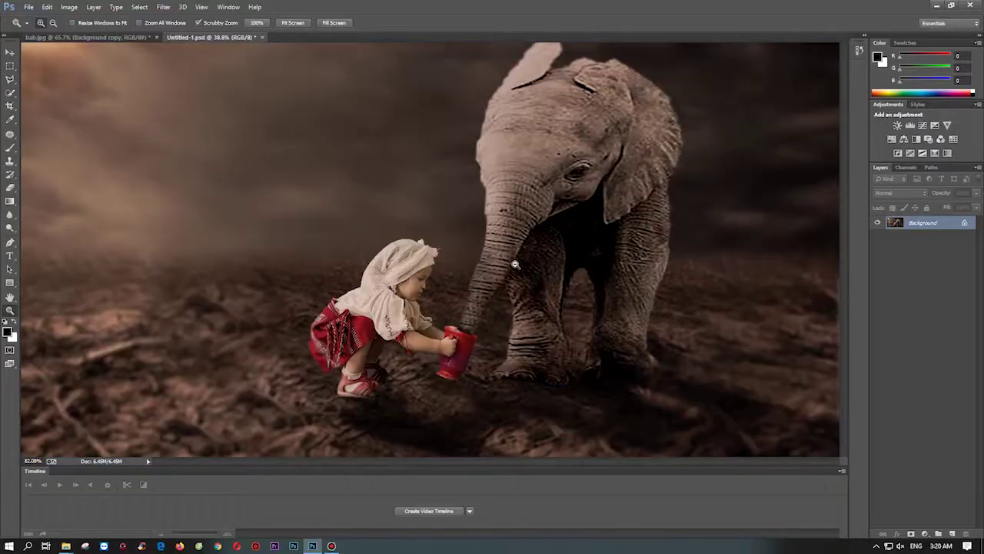
- Open all five source images at once
mouse_move(515, 265)
left_mouse_down()
mouse_move(502, 266)
mouse_move(512, 280)
left_mouse_up()
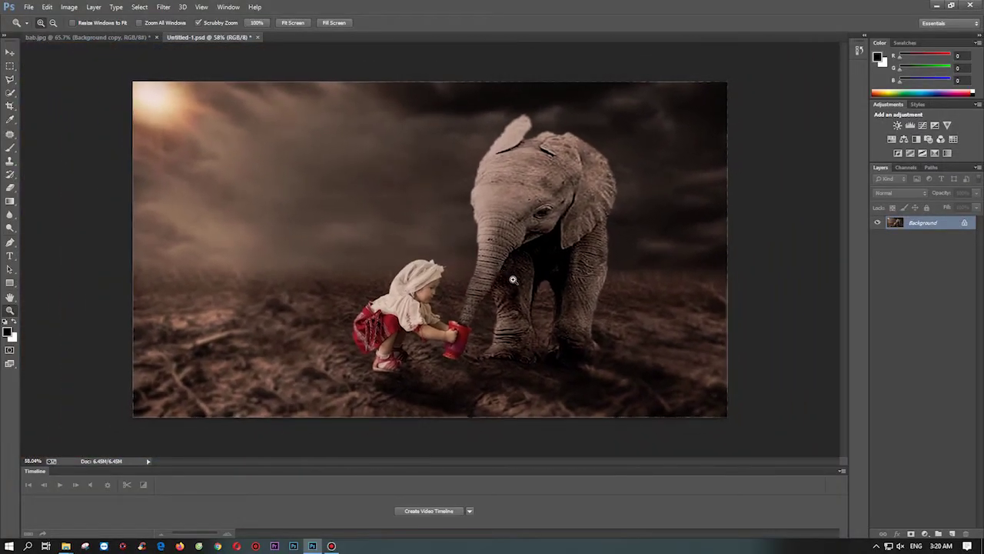
mouse_move(469, 318)
left_mouse_down()
mouse_move(413, 299)
mouse_move(466, 297)
left_mouse_up()
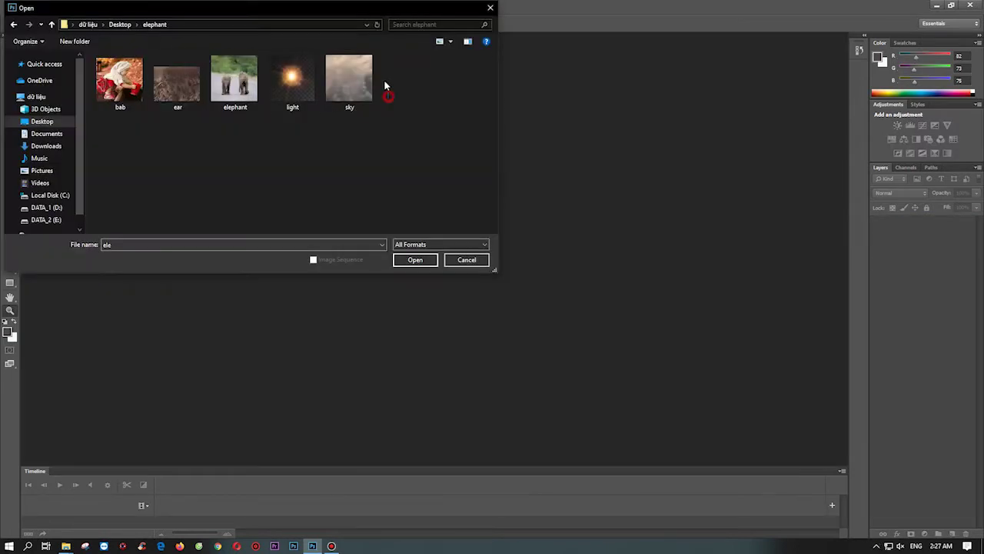
left_click_drag(388, 96, 91, 77)
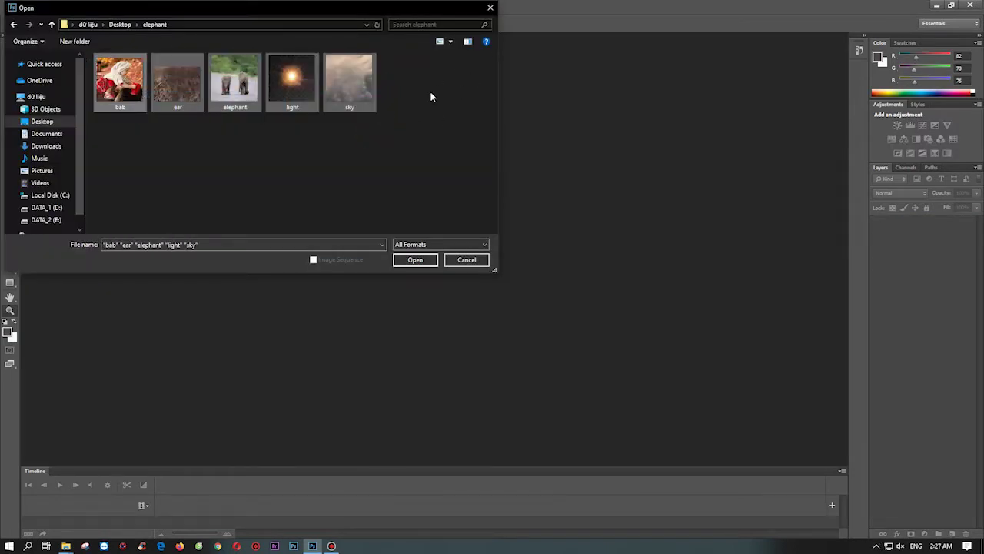
left_click_drag(335, 6, 543, 37)
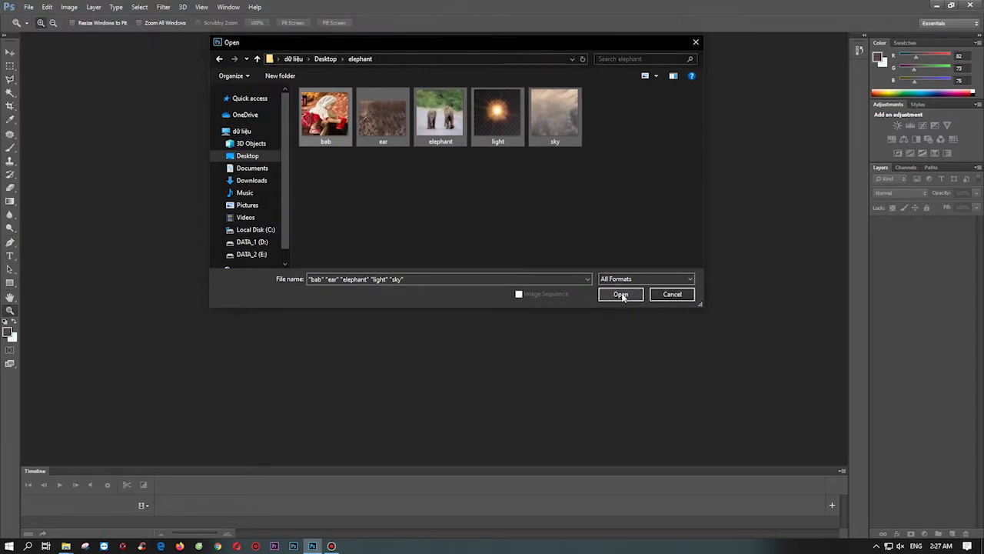
left_click(624, 293)
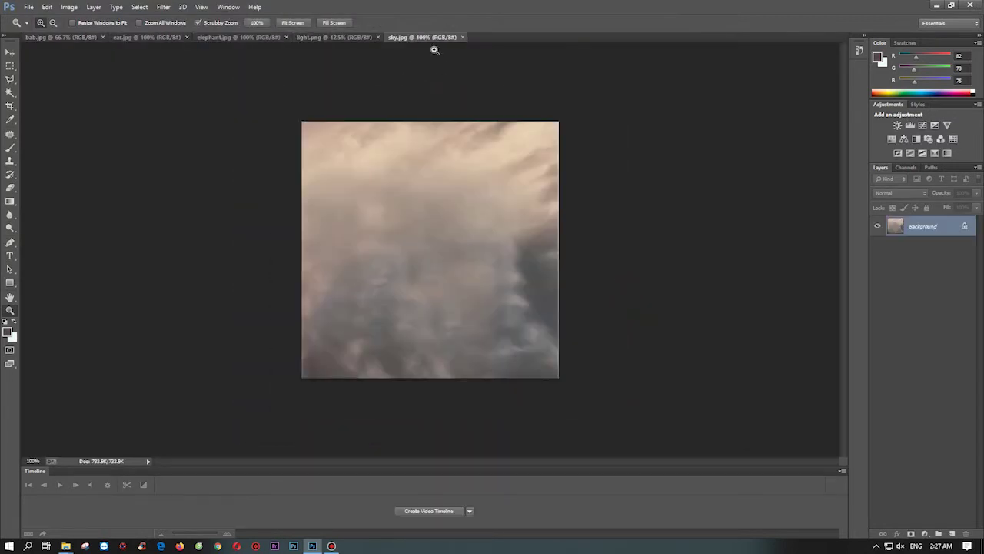
- Create a new 2000×1128 document with a dark grey Solid Color fill layer
left_click(28, 7)
left_click(35, 21)
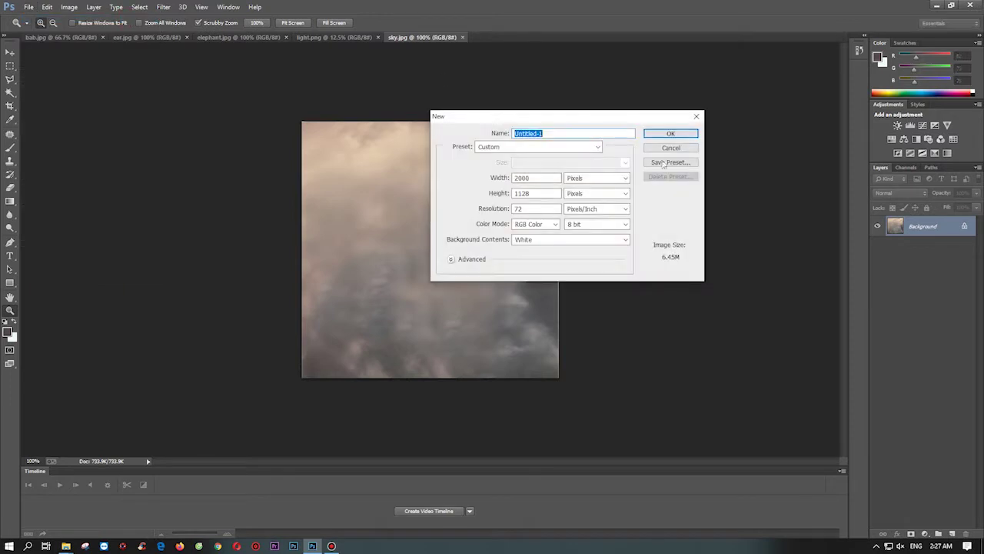
left_click(665, 138)
left_click(927, 536)
left_click(903, 310)
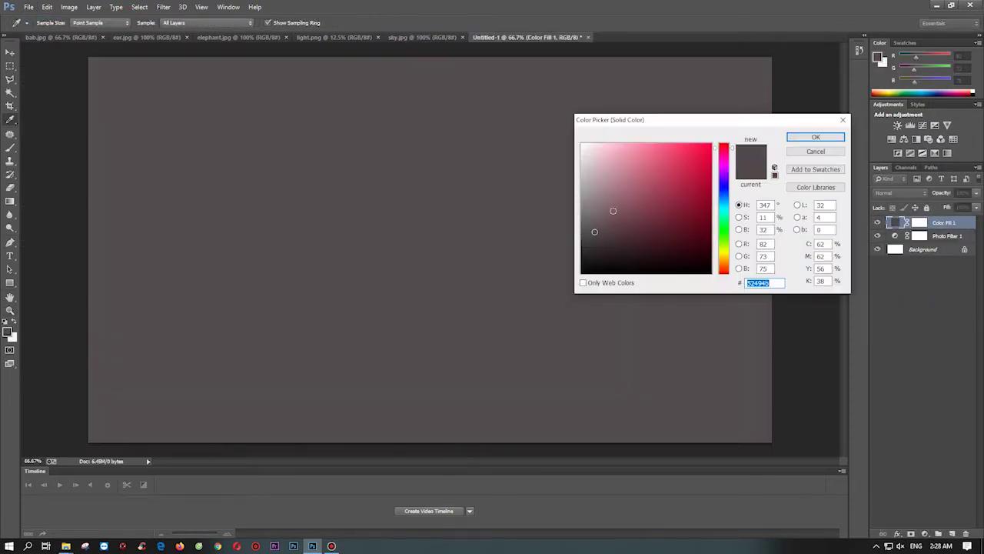
left_click(613, 212)
left_click(818, 136)
- Bring the cloud sky image in, rotating and stretching it across the top
left_click(422, 37)
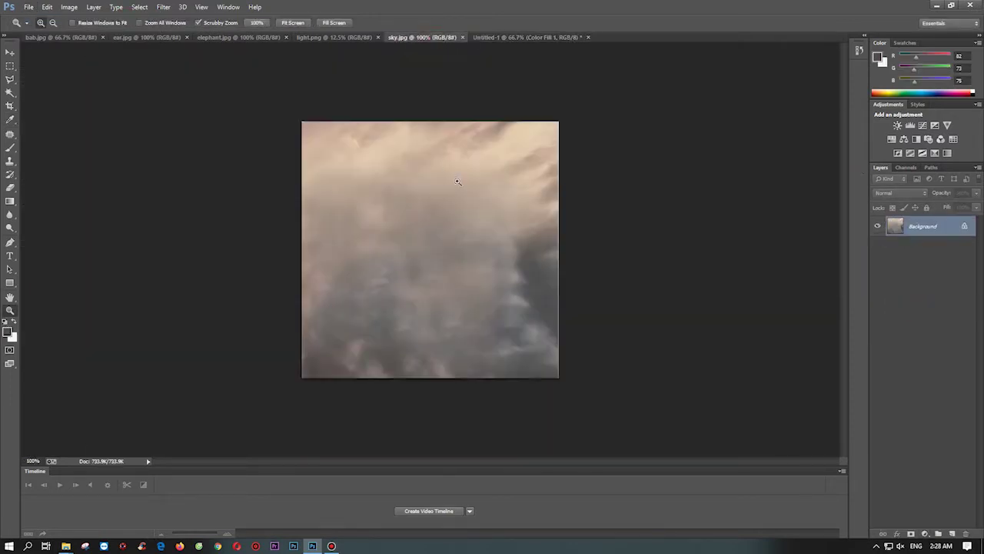
key("v")
left_click_drag(431, 246, 477, 159)
key("ctrl+minus")
key("ctrl+t")
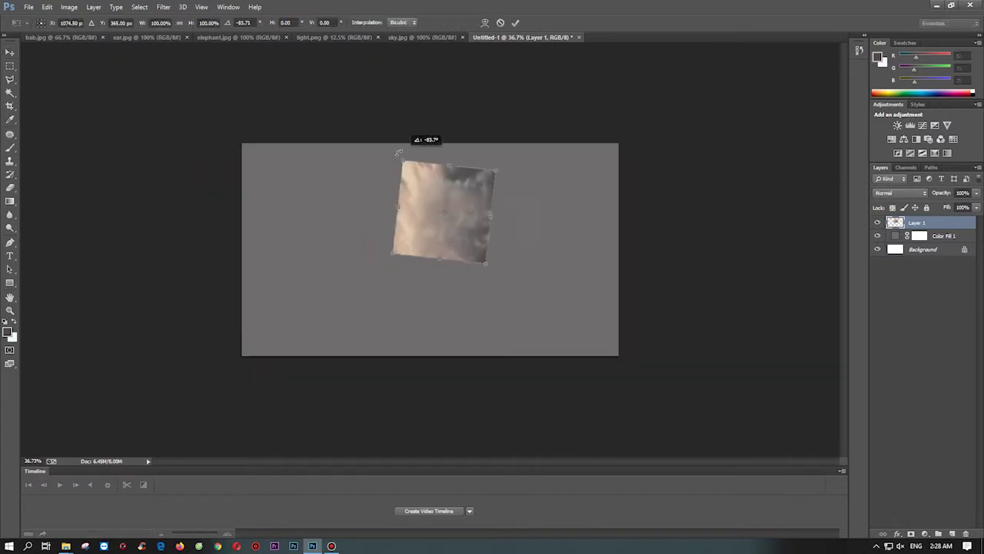
mouse_move(490, 213)
left_mouse_down()
mouse_move(709, 202)
mouse_move(530, 189)
left_mouse_up()
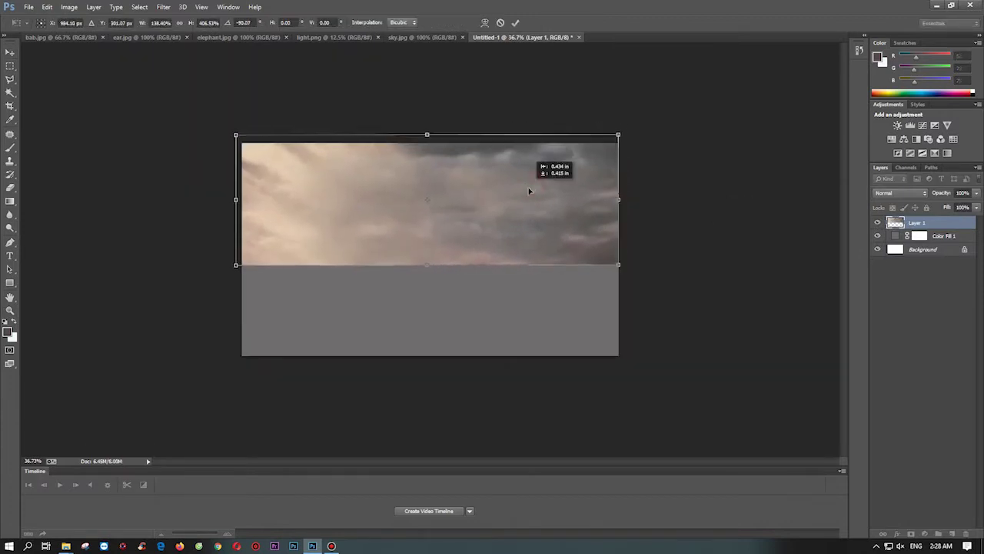
left_click_drag(239, 211, 617, 261)
key("Return")
key("z")
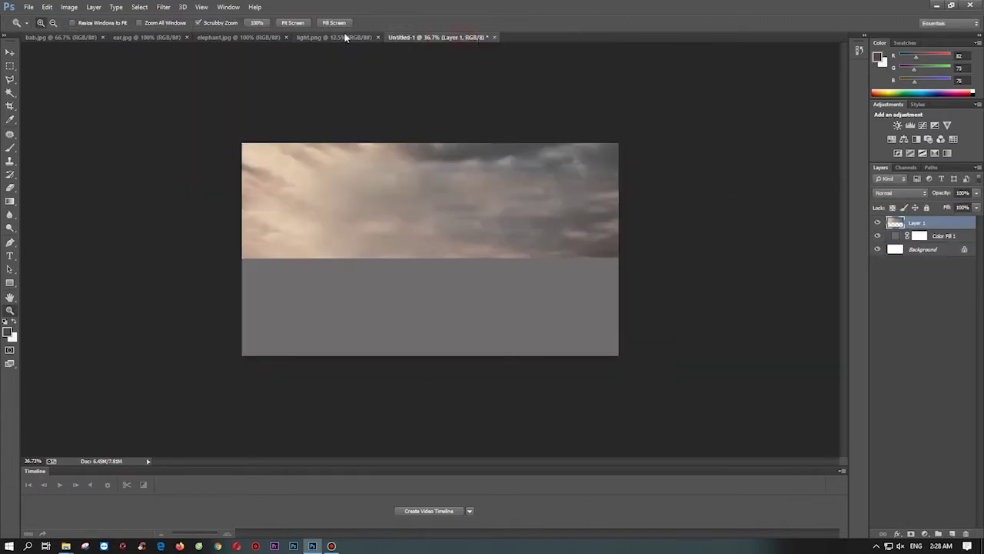
- Bring the dry ground image in and stretch it across the bottom of the canvas
left_click(338, 37)
left_click(247, 37)
left_click(166, 36)
key("v")
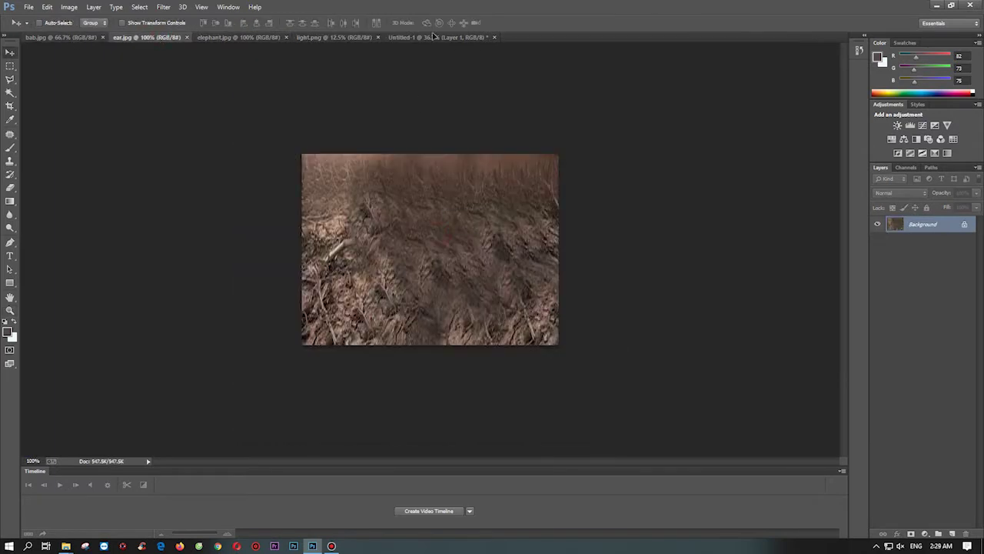
key("ctrl+t")
mouse_move(430, 254)
left_mouse_down()
mouse_move(410, 294)
mouse_move(242, 286)
left_mouse_up()
left_click_drag(478, 286, 618, 286)
left_click_drag(430, 314, 430, 355)
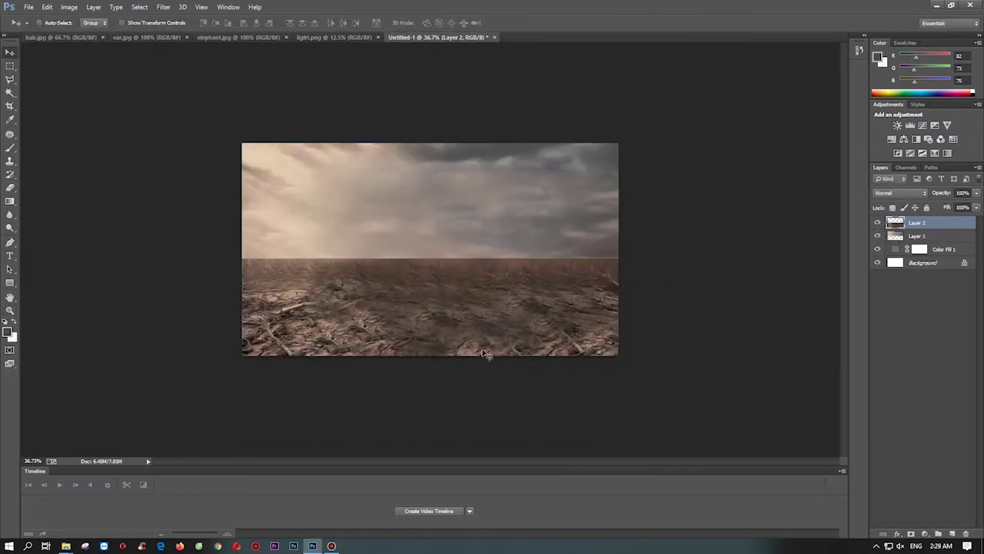
key("Return")
- Nudge the ground layer's top edge up to the horizon
key("z")
left_click(428, 267)
key("ctrl+t")
left_click_drag(479, 264, 453, 262)
- Fade the ground's top edge into the sky with a gradient mask
key("Return")
key("z")
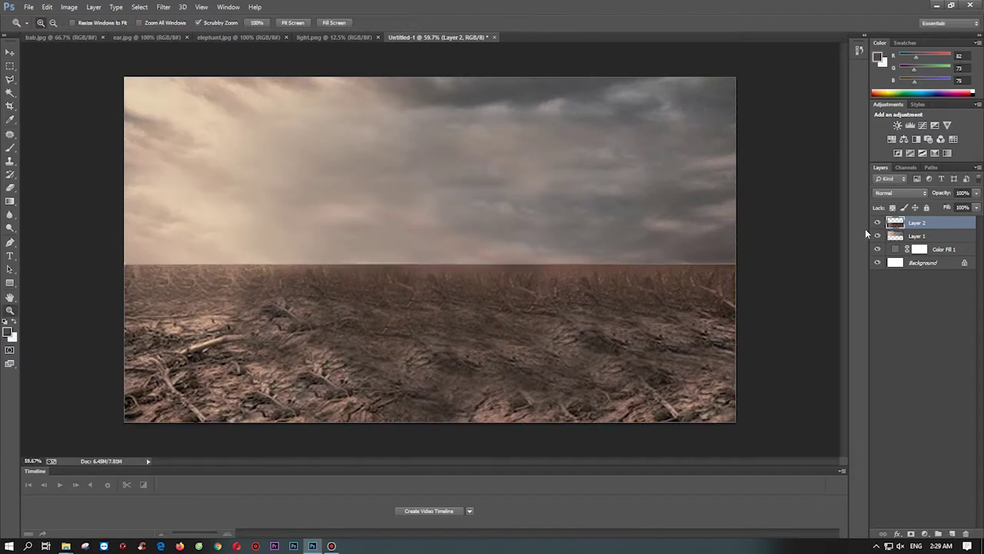
left_click(10, 201)
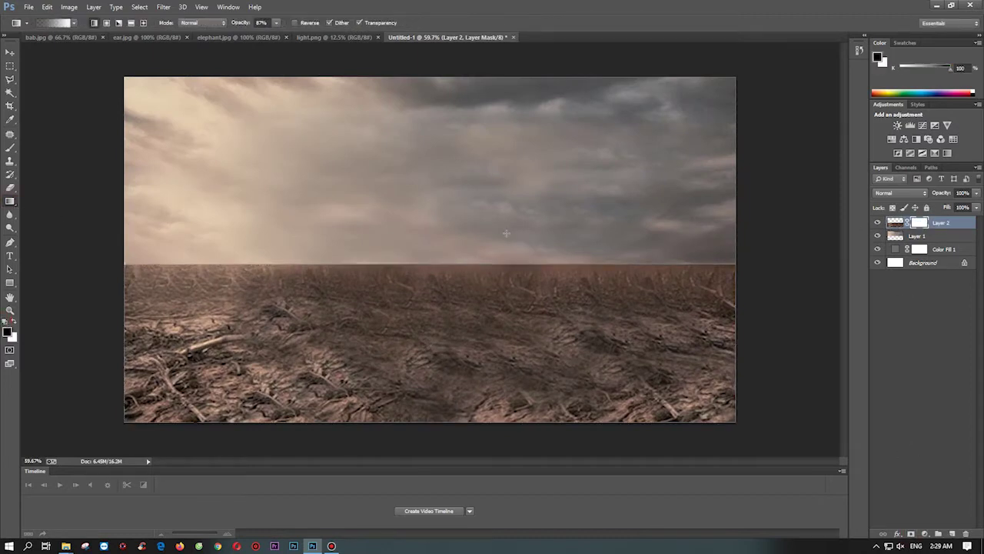
left_click_drag(423, 247, 423, 306)
left_click_drag(433, 360, 434, 362)
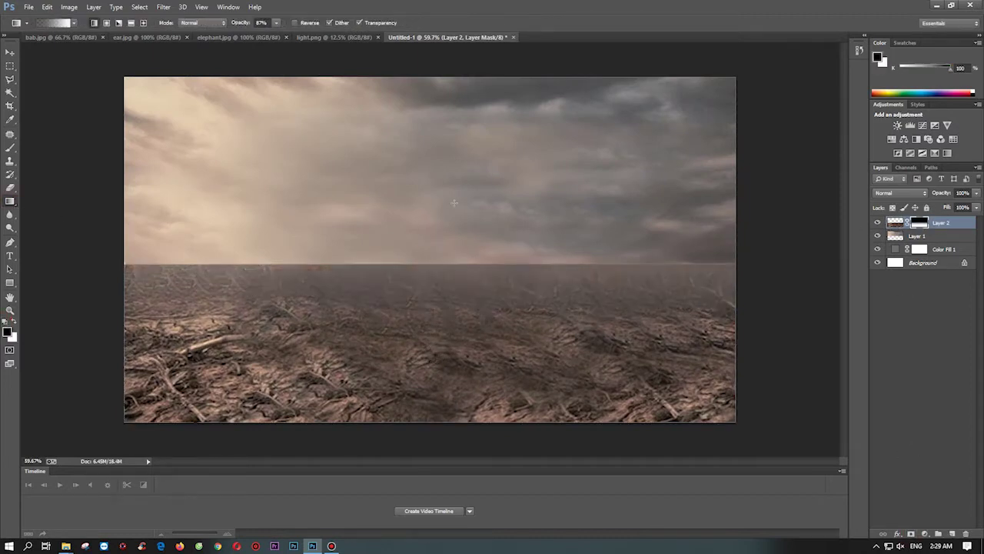
key("ctrl+z")
- Gradient-mask the sky's lower edge and apply the ground layer's mask
left_click(917, 236)
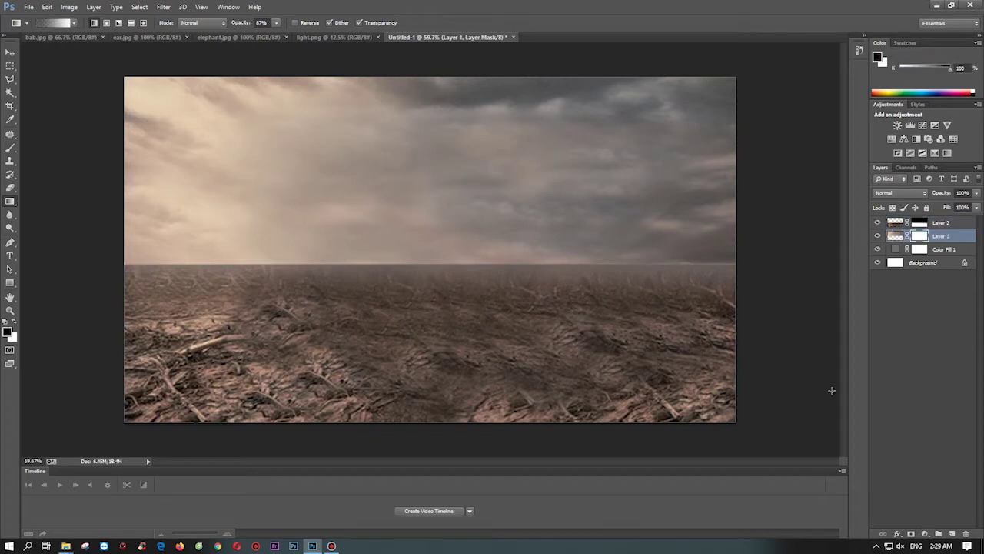
left_click_drag(402, 285, 501, 285)
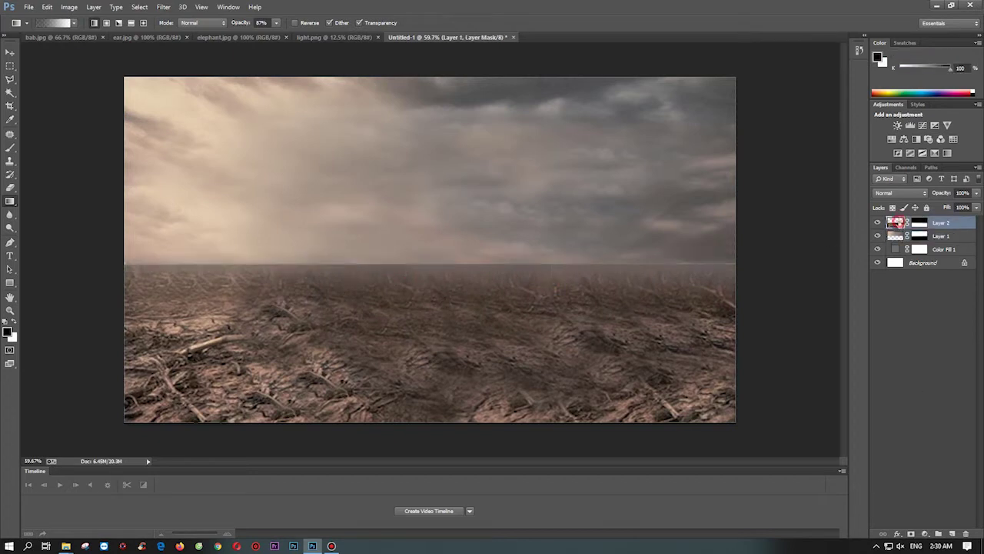
right_click(919, 223)
left_click(880, 253)
key("ctrl+t")
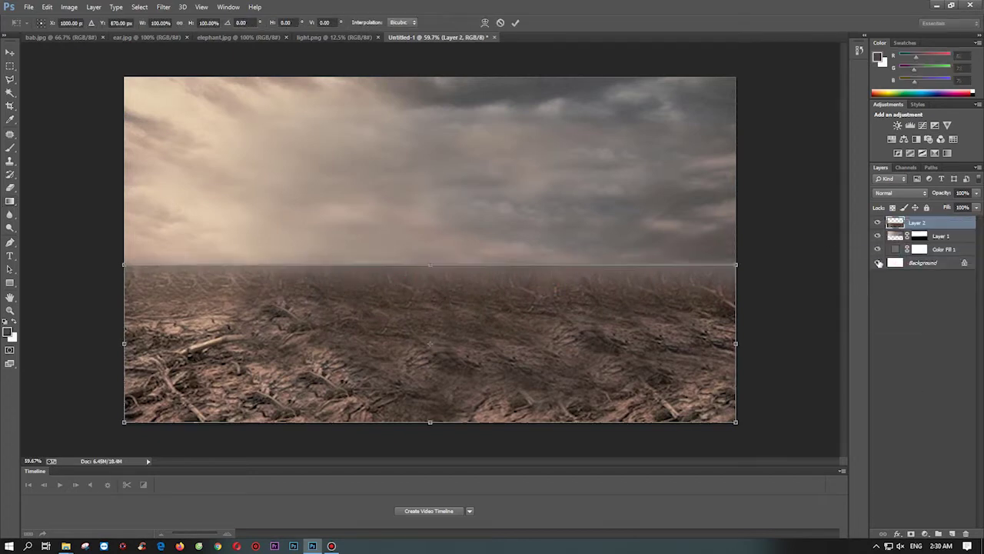
mouse_move(429, 265)
left_mouse_down()
mouse_move(450, 282)
mouse_move(504, 251)
mouse_move(469, 293)
mouse_move(420, 287)
mouse_move(445, 263)
mouse_move(430, 265)
left_mouse_up()
key("Return")
- Resize the sky so its bottom edge extends below the horizon, then refit the ground
key("alt+bracketleft")
key("ctrl+t")
key("Return")
key("alt+bracketright")
key("g")
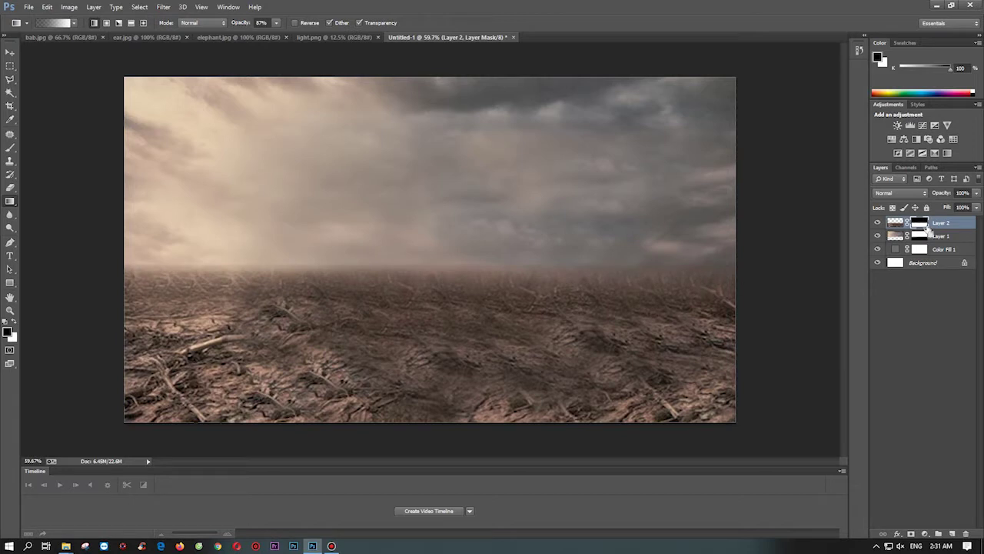
left_click(915, 239)
key("ctrl+t")
left_click_drag(429, 287, 430, 248)
key("Return")
left_click(915, 222)
key("ctrl+t")
key("Return")
- Erase the ground's hard horizon line into haze and adjust its size
key("e")
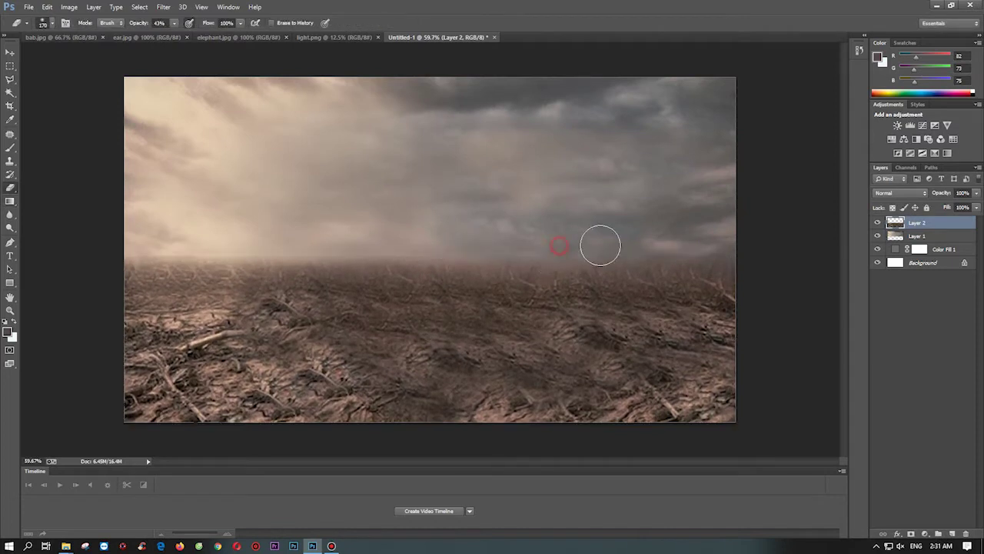
left_click_drag(218, 243, 377, 245)
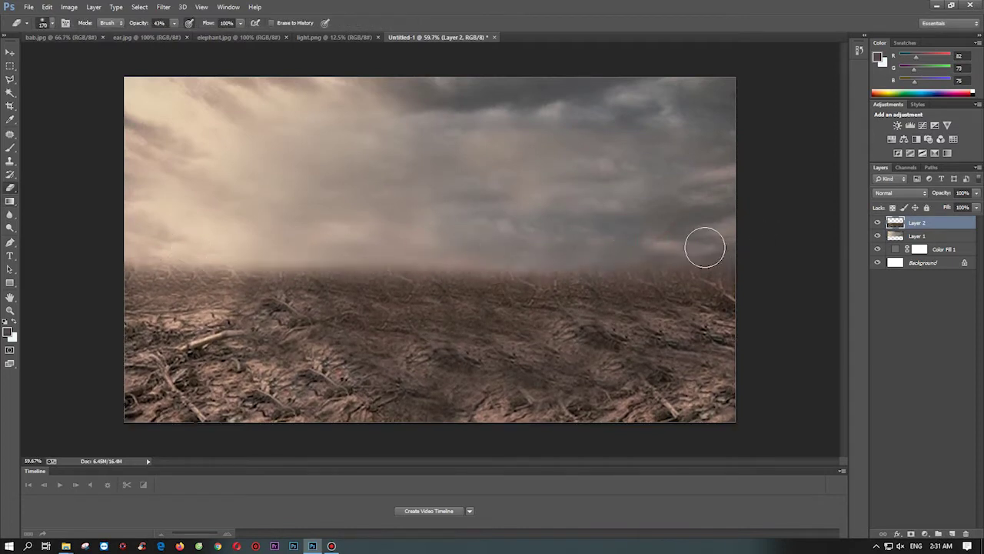
key("ctrl+t")
left_click_drag(431, 265, 431, 259)
key("Return")
- Lower the sky layer's lightness with Hue/Saturation
key("z")
left_click_drag(534, 274, 510, 277)
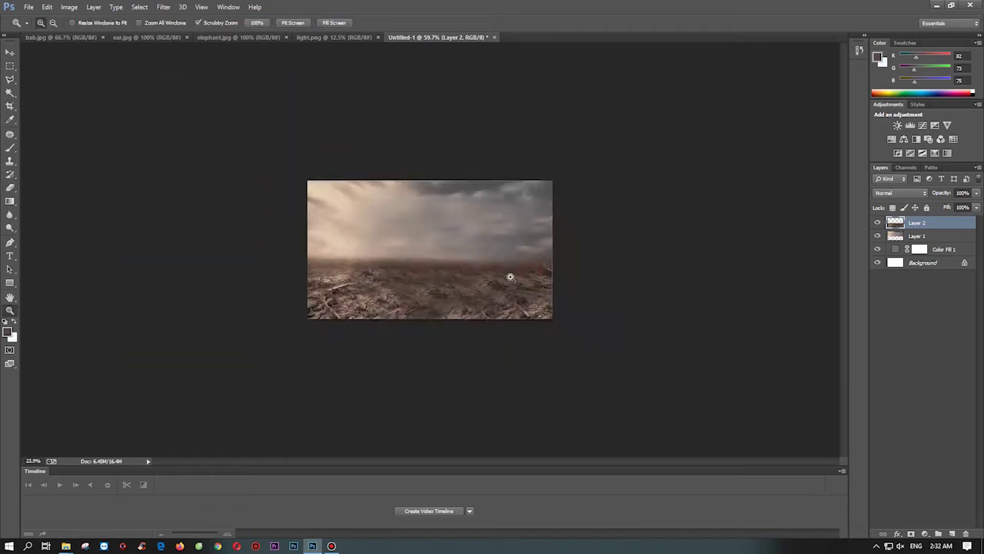
key("ctrl+0")
key("alt+bracketleft")
key("ctrl+u")
left_click_drag(779, 326, 767, 326)
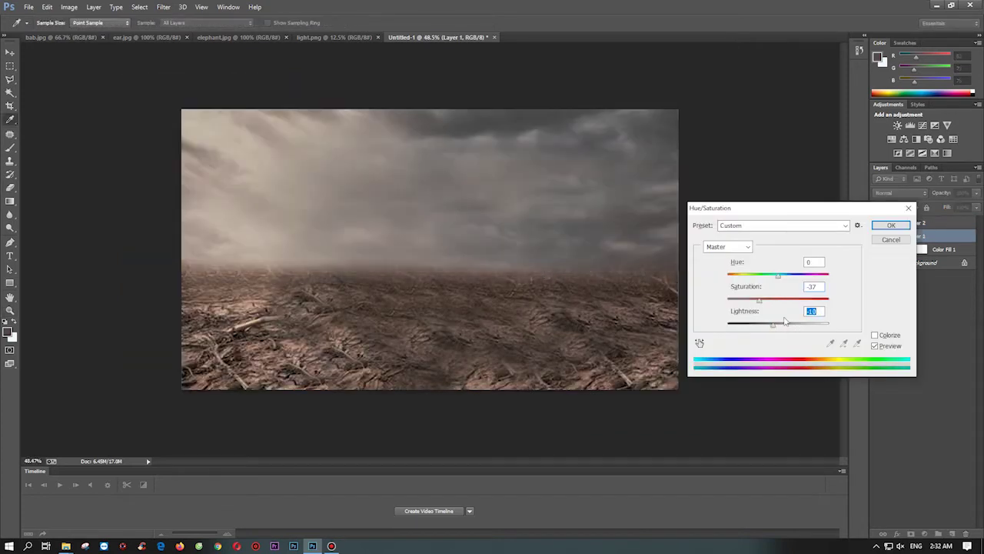
key("Return")
- Darken the sky with Levels, deepening shadows and reducing output highlights
key("ctrl+l")
left_click_drag(859, 306, 850, 306)
left_click_drag(789, 306, 808, 308)
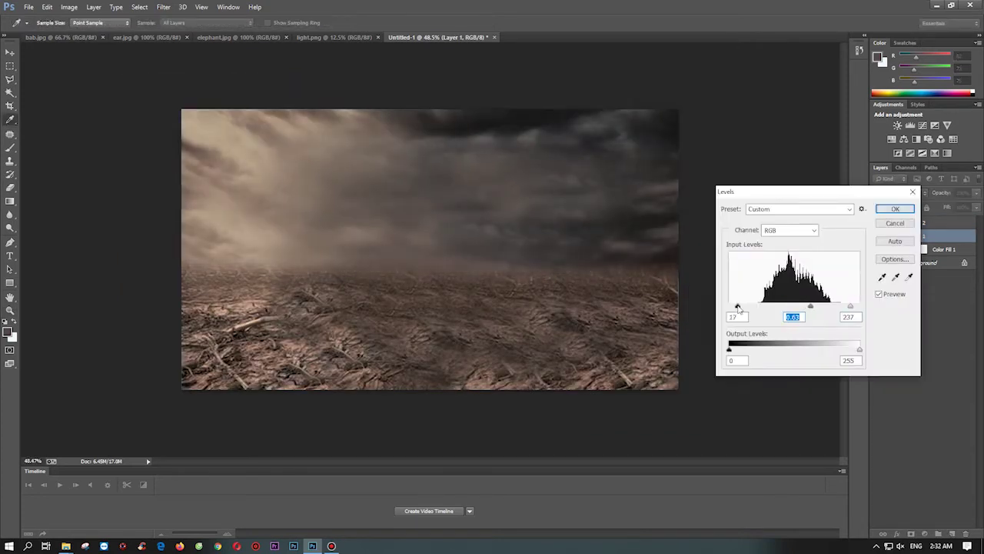
left_click_drag(729, 306, 735, 305)
left_click_drag(859, 350, 838, 350)
key("Return")
- Dim the ground layer with Levels, lowering its brightest output
key("ctrl+shift+alt+e")
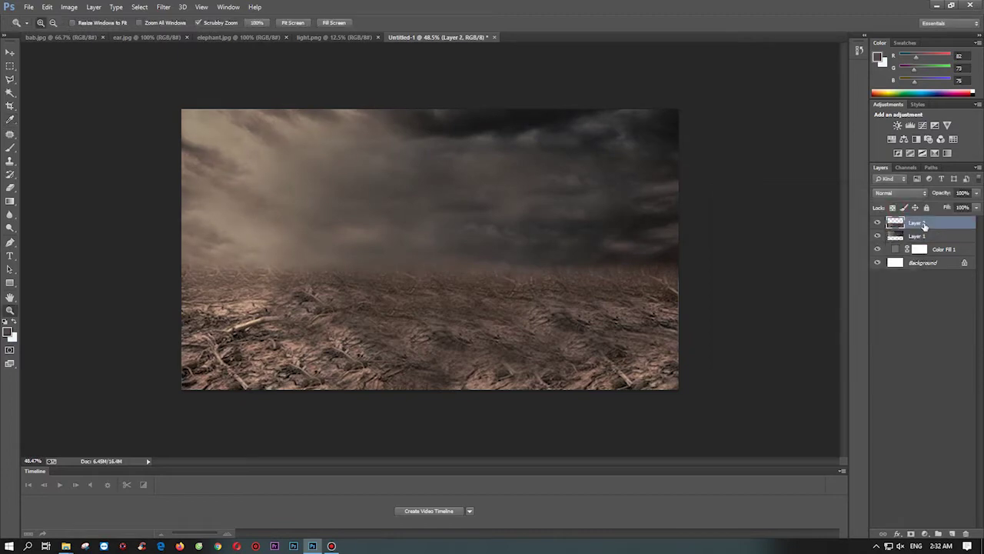
key("ctrl+l")
left_click_drag(795, 306, 798, 306)
left_click_drag(858, 350, 843, 350)
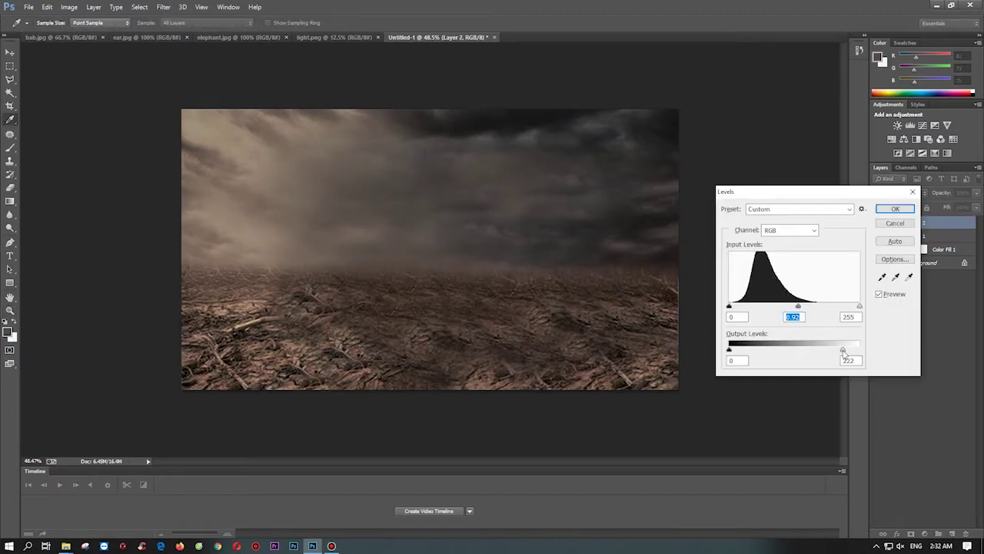
left_click(897, 207)
- Save the composite as Untitled-1.psd
left_click(28, 7)
left_click(46, 114)
left_click(622, 351)
- Copy the whole light flare image and paste it into the composite
key("z")
left_click_drag(604, 167, 538, 167)
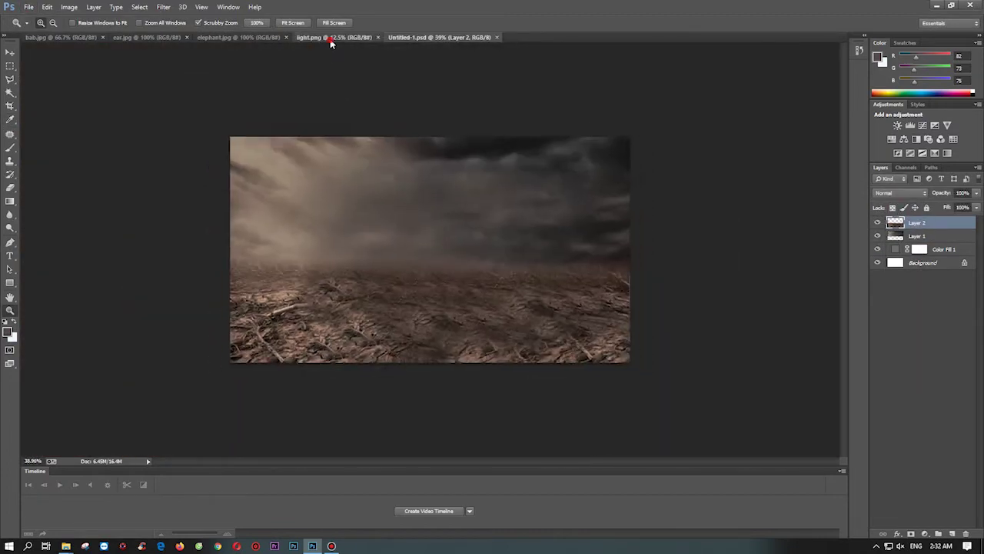
left_click(331, 39)
key("ctrl+a")
key("ctrl+c")
left_click(439, 37)
key("ctrl+v")
mouse_move(479, 213)
left_mouse_down()
mouse_move(521, 228)
mouse_move(491, 244)
left_mouse_up()
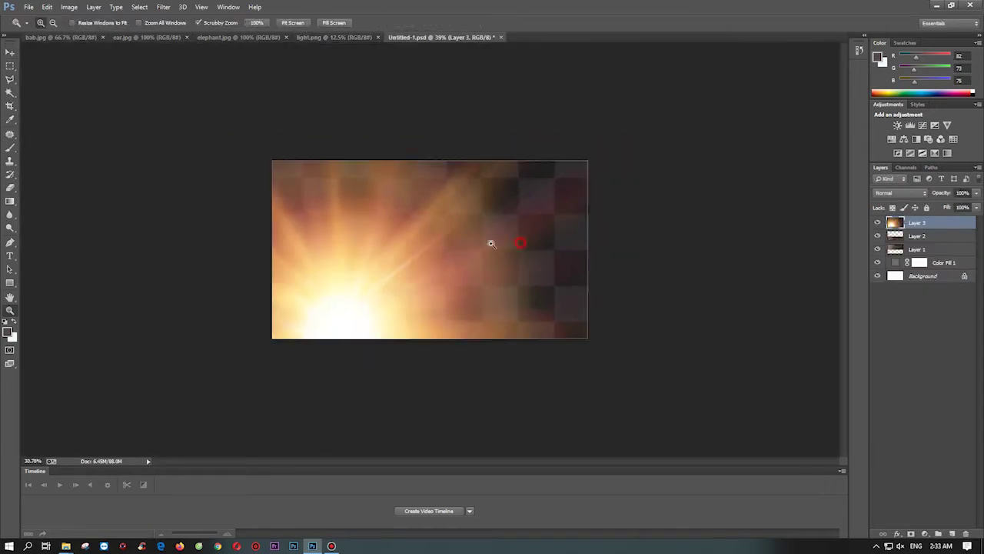
- Shrink the light flare and place it in the upper-left sky
key("ctrl+t")
key("ctrl+minus")
key("ctrl+minus")
left_click_drag(431, 322, 334, 380)
left_click_drag(292, 418, 417, 252)
key("ctrl+0")
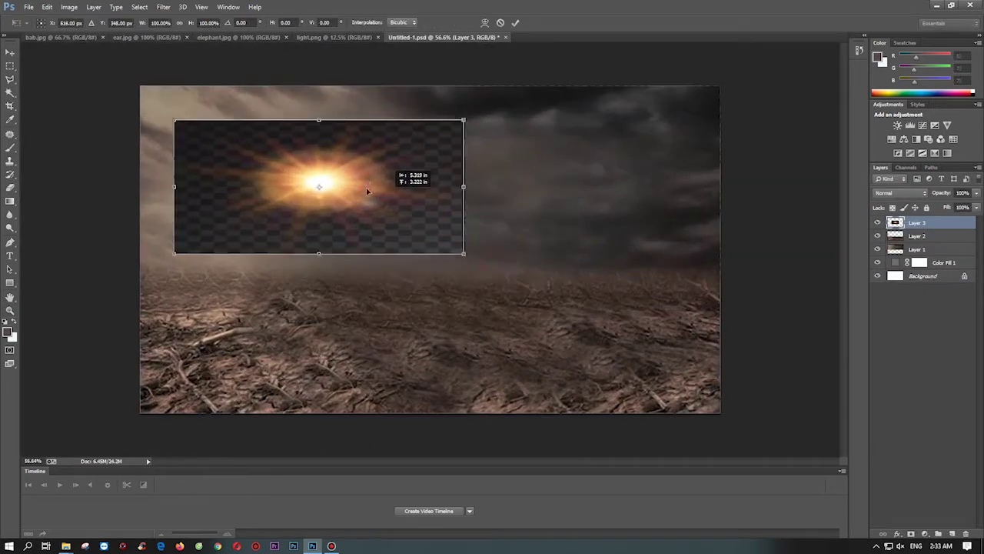
mouse_move(367, 191)
left_mouse_down()
mouse_move(369, 206)
mouse_move(260, 197)
mouse_move(209, 99)
left_mouse_up()
key("Return")
- Blend the flare layer with Lighten and soften its glow with a ~314 px eraser
key("z")
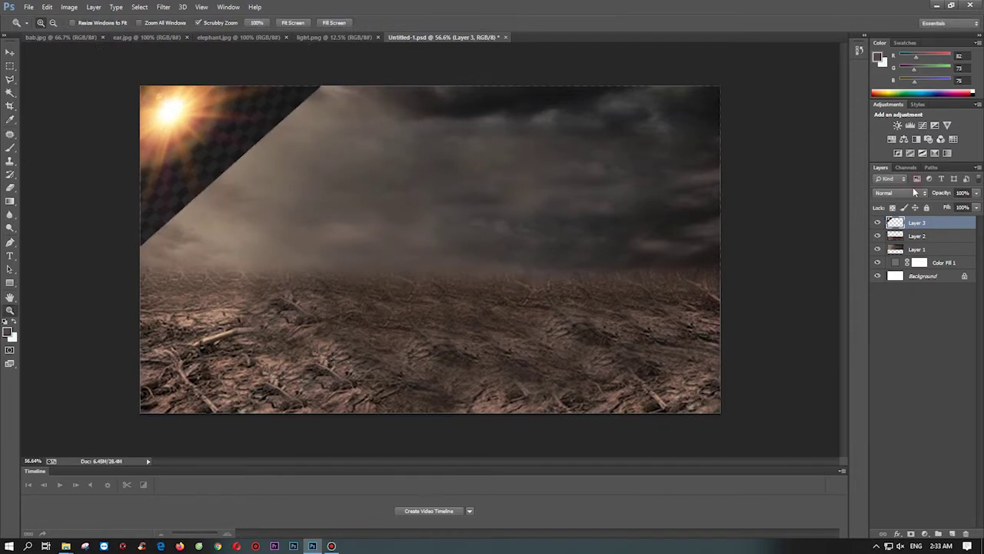
left_click(915, 192)
left_click(896, 280)
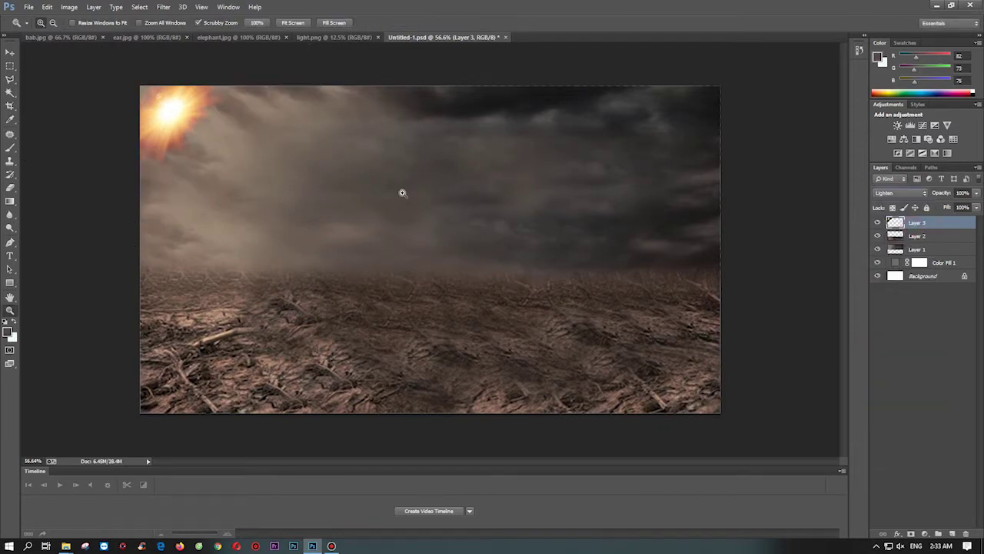
key("e")
right_click(268, 93)
left_click_drag(338, 127, 384, 128)
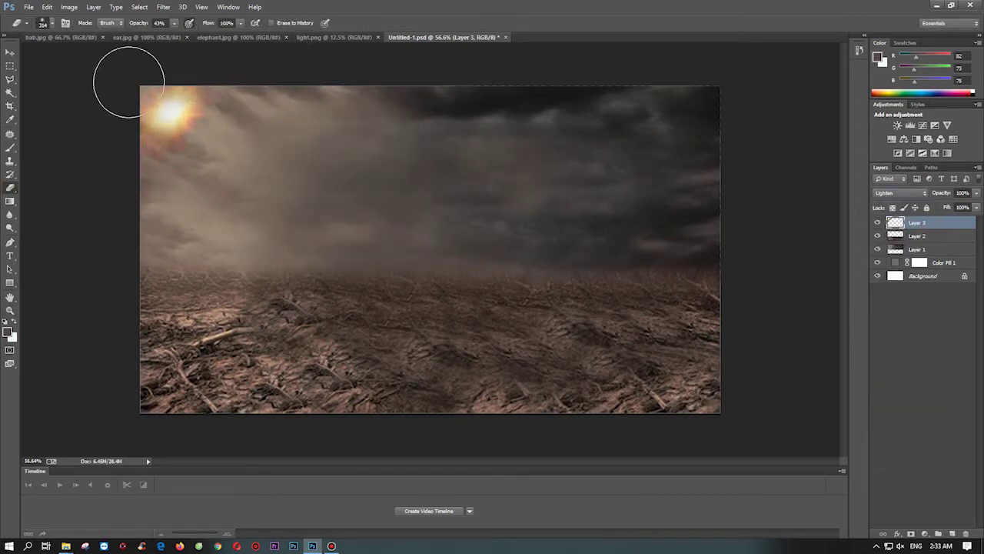
left_click_drag(173, 115, 229, 181)
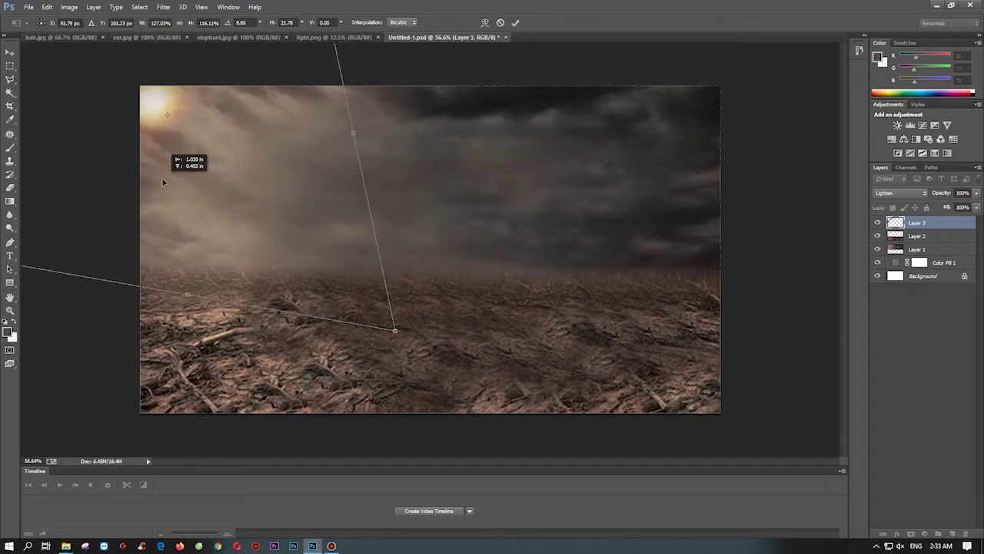
key("ctrl+z")
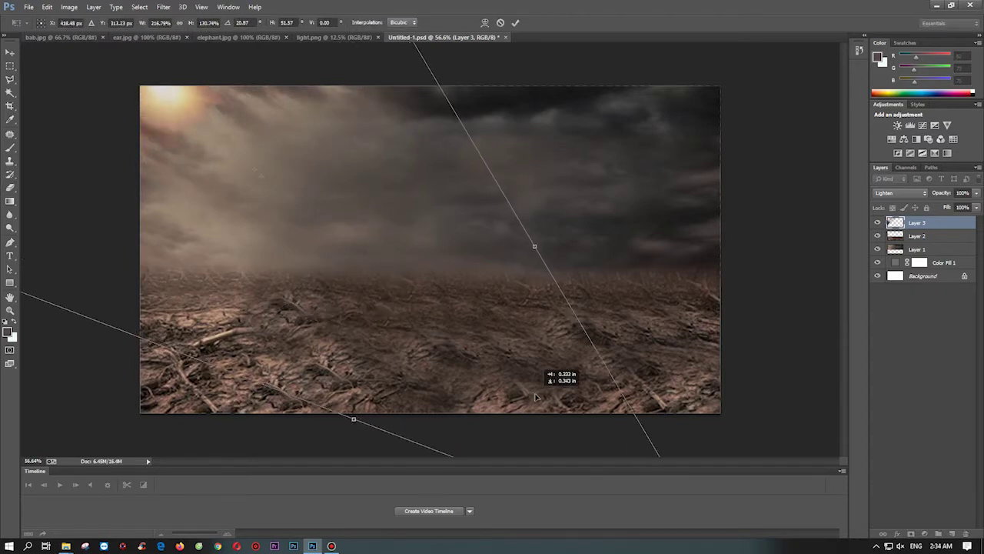
key("ctrl+shift+Tab")
key("ctrl+shift+Tab")
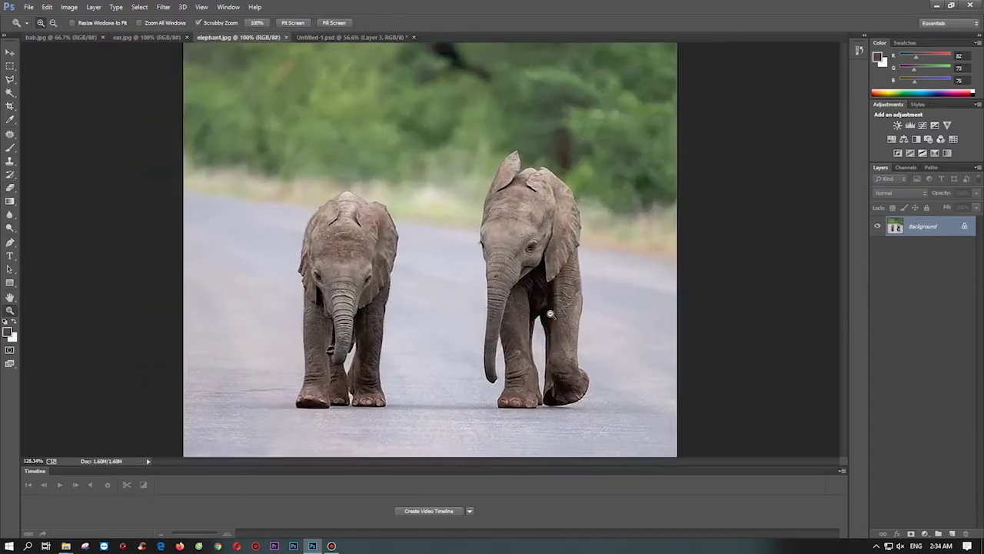
- Select the right-hand elephant with Quick Selection and Lasso, then Refine Edge with Shift Edge about -16%
key("b")
left_click(8, 91)
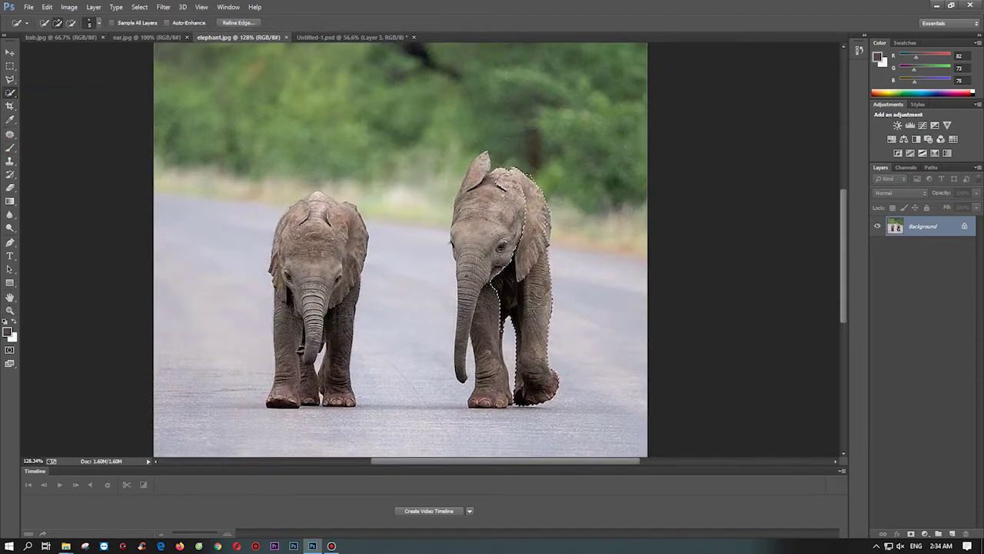
scroll(515, 400, "up", 3)
scroll(515, 400, "up", 1)
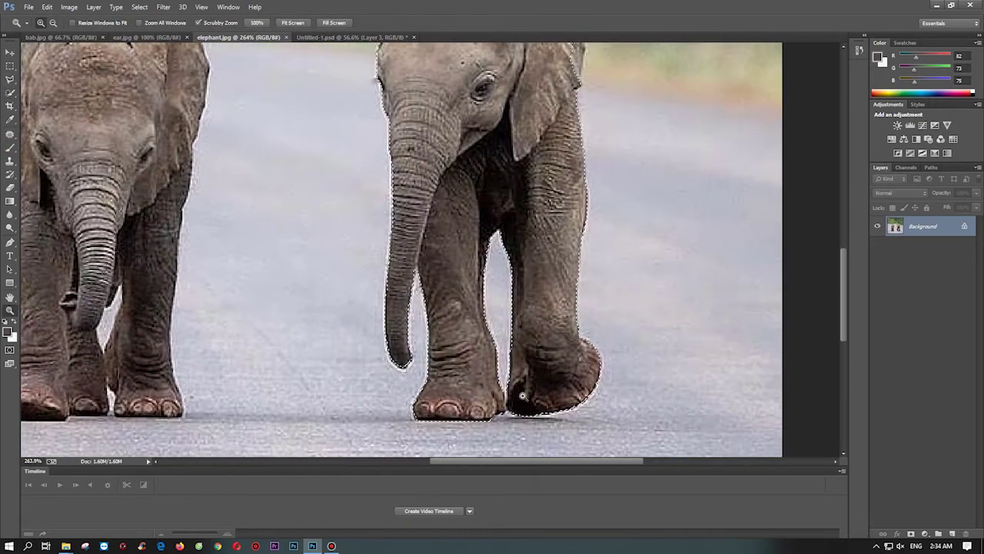
key("l")
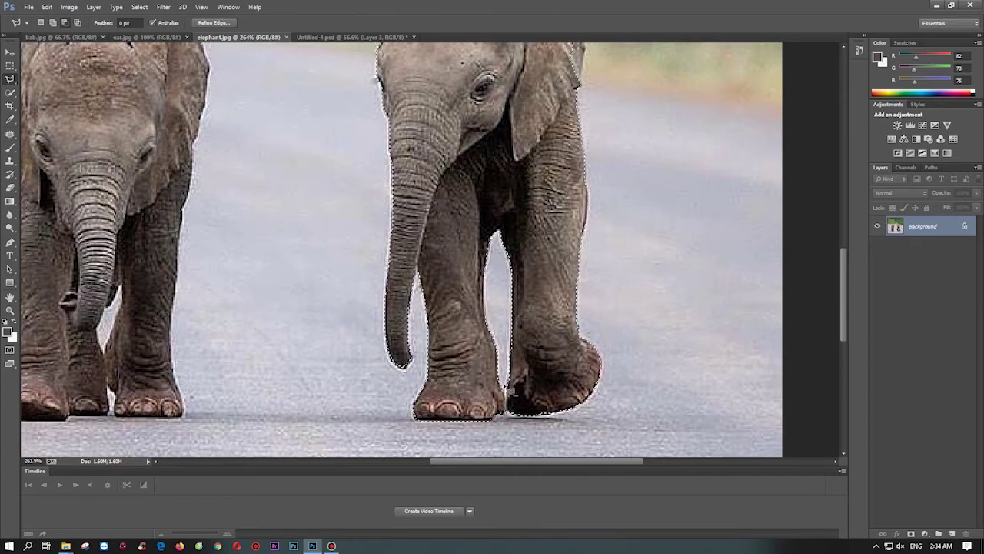
scroll(834, 343, "up", 5)
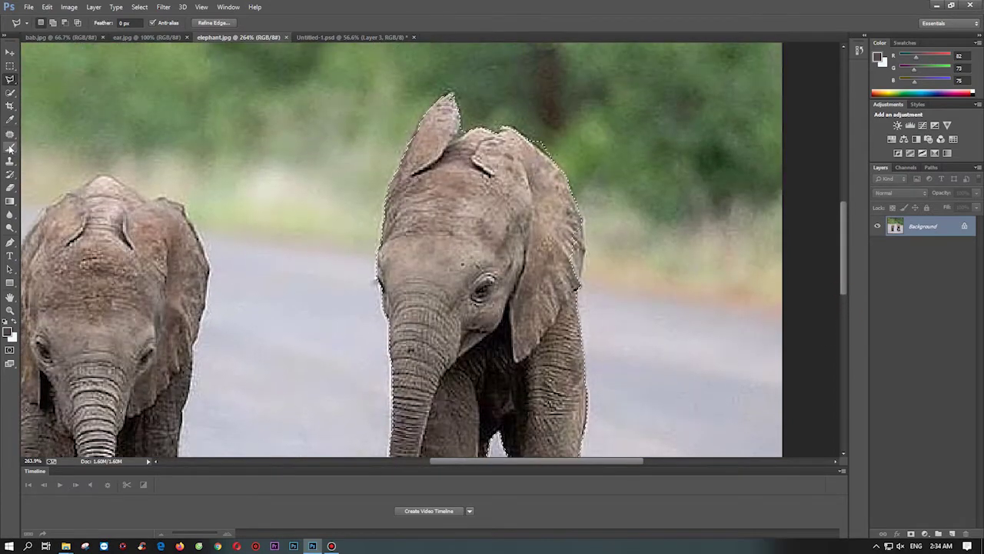
key("w")
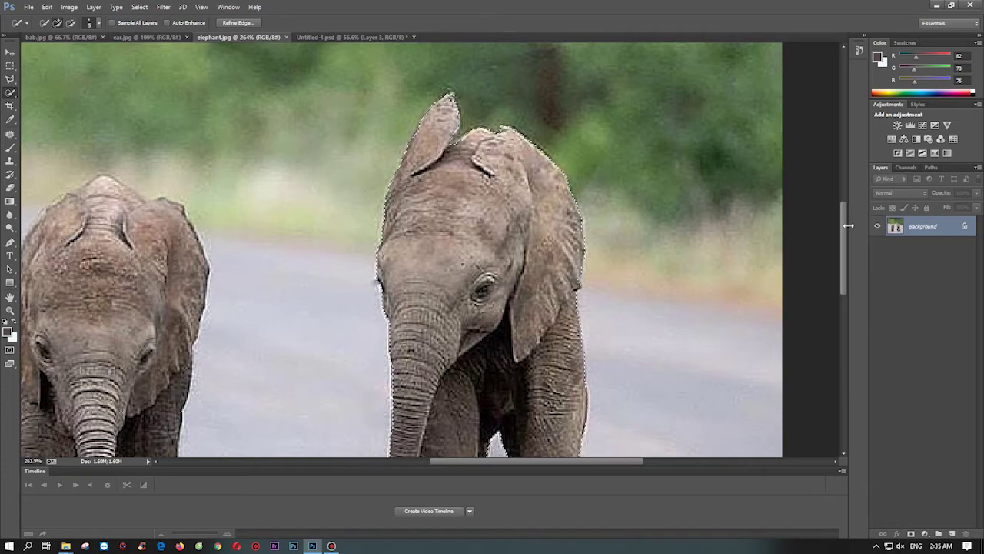
scroll(843, 225, "down", 5)
key("ctrl+alt+r")
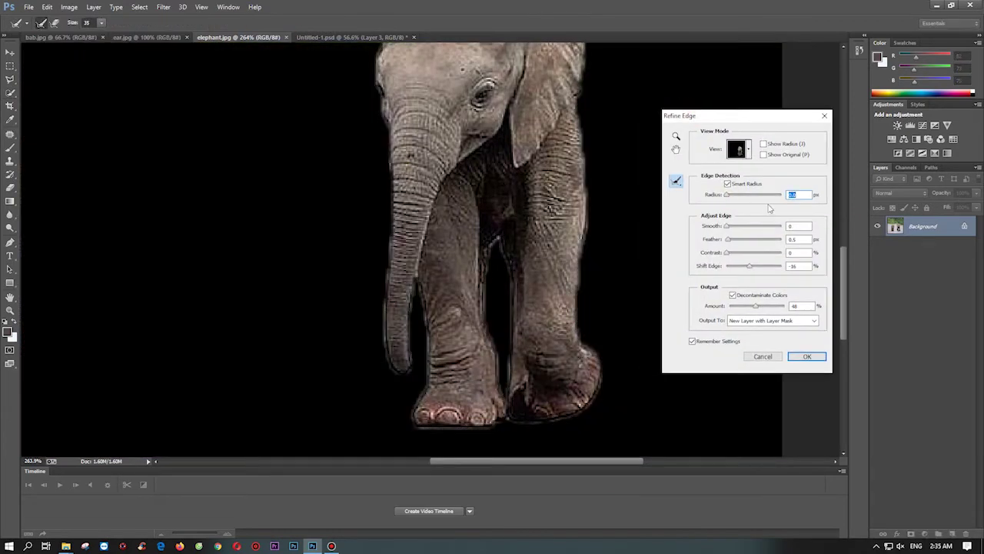
mouse_move(750, 266)
left_mouse_down()
mouse_move(741, 266)
mouse_move(755, 275)
left_mouse_up()
- Output the elephant as a masked layer, drag it into the composite, and perspective-fit it
left_click(806, 356)
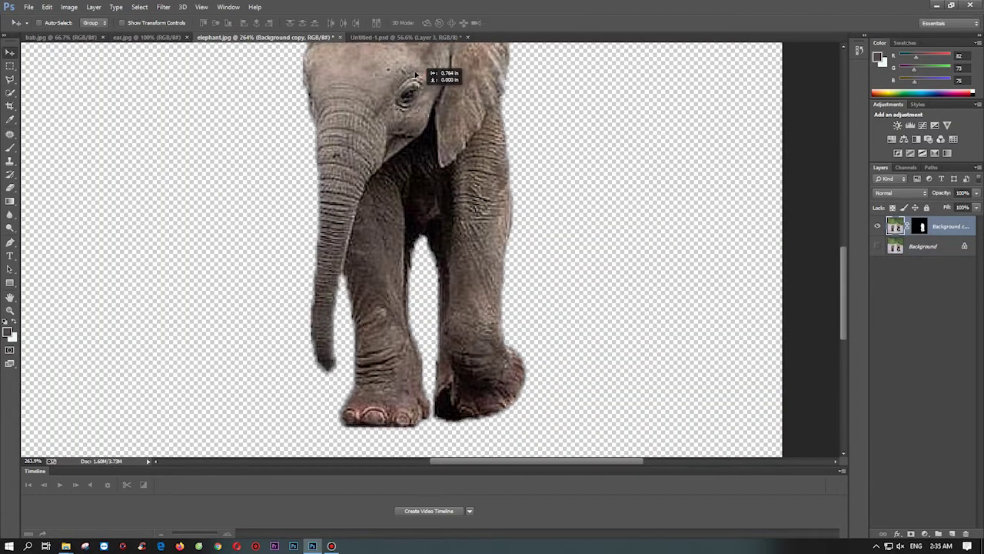
left_click_drag(442, 73, 521, 339)
key("ctrl+t")
left_click_drag(586, 204, 597, 205)
left_click_drag(351, 204, 329, 205)
left_click_drag(587, 413, 580, 417)
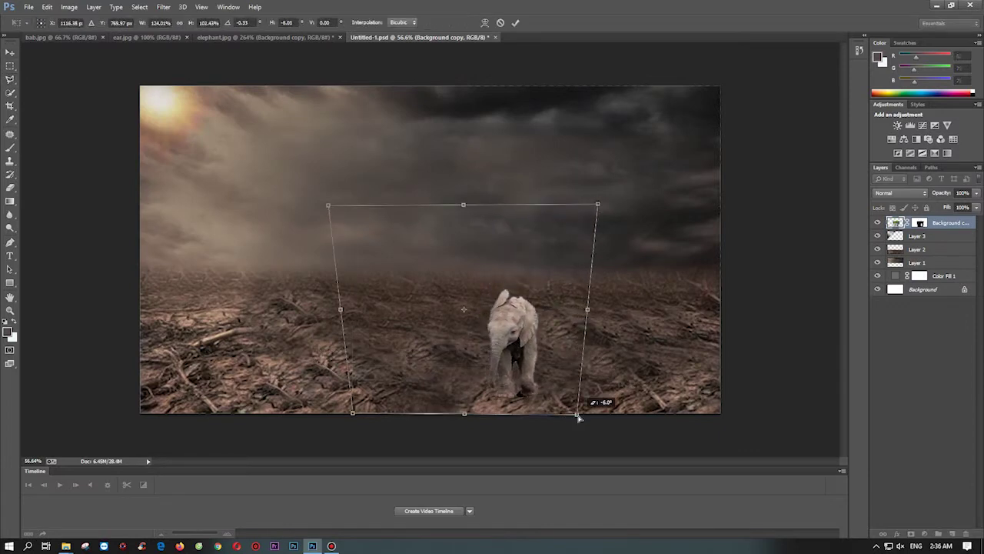
key("Return")
- Outline an area around the elephant with the lasso, deselect, and zoom in on it
key("l")
left_click(563, 399)
left_click(577, 198)
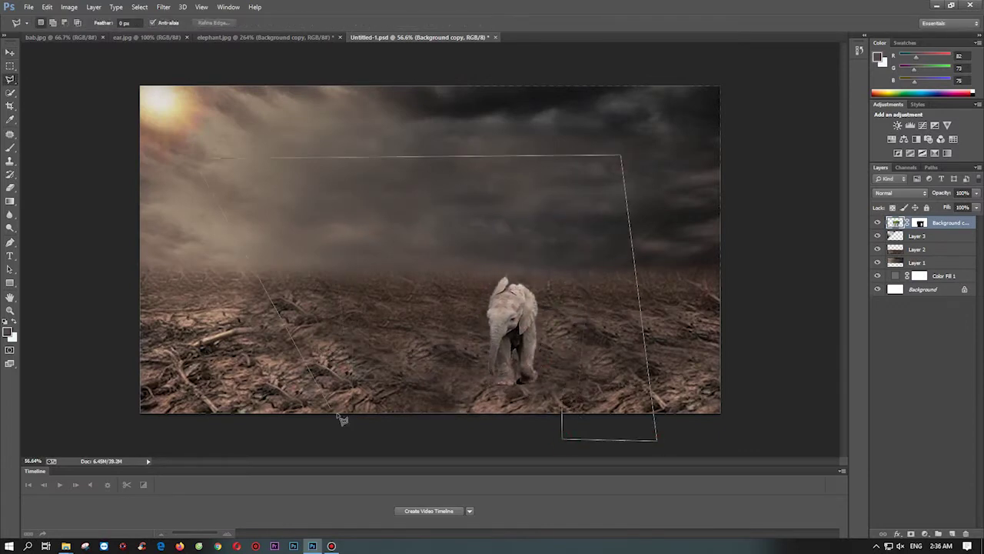
double_click(342, 419)
key("ctrl+d")
key("z")
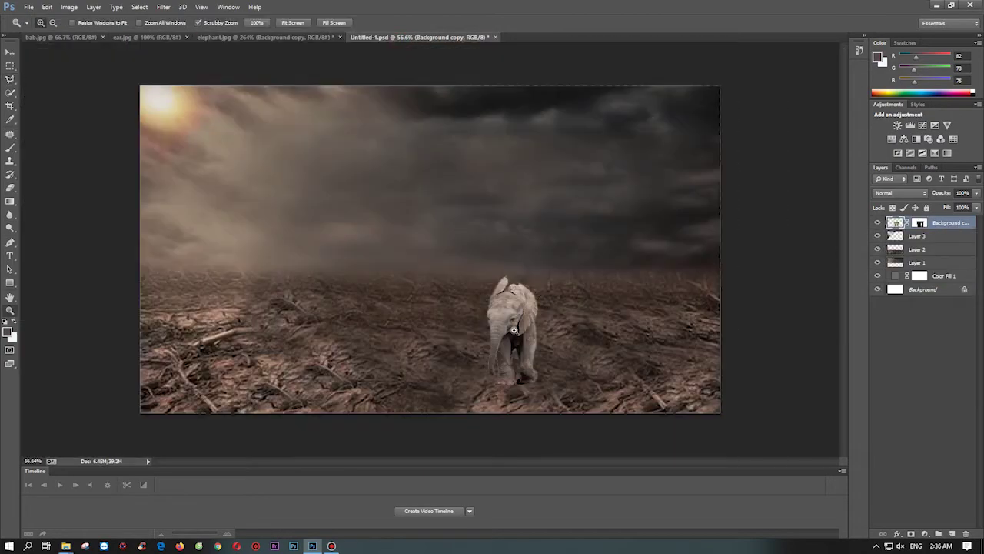
left_click_drag(513, 330, 373, 81)
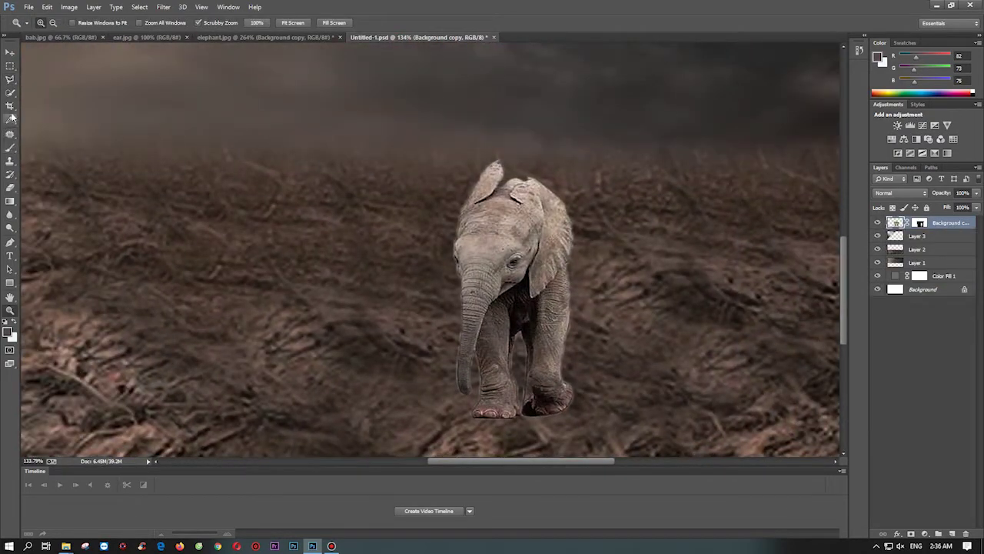
left_click(10, 92)
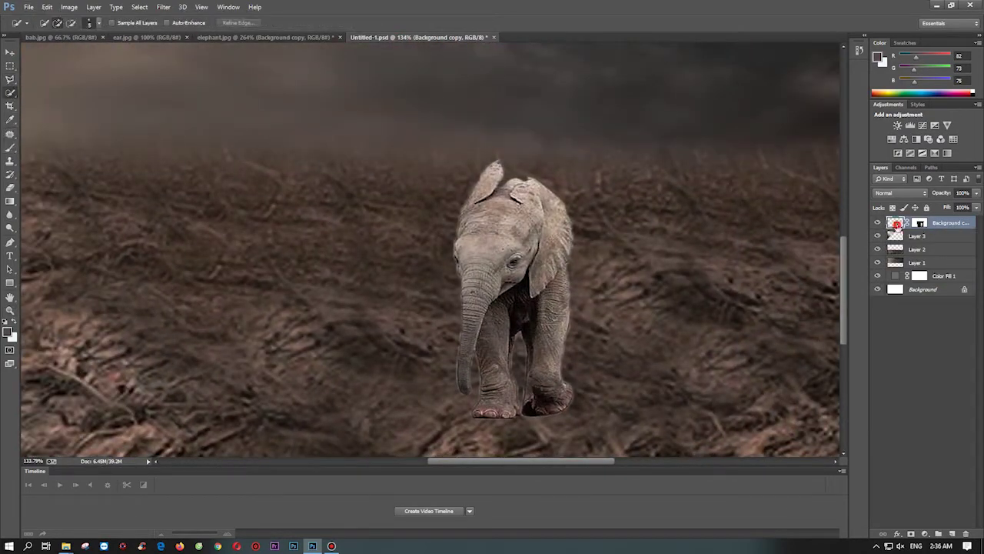
- Discard the old mask, reselect the elephant, and refine it into masked layer Background copy 2
left_click_drag(897, 224, 901, 223)
left_click_drag(524, 235, 492, 222)
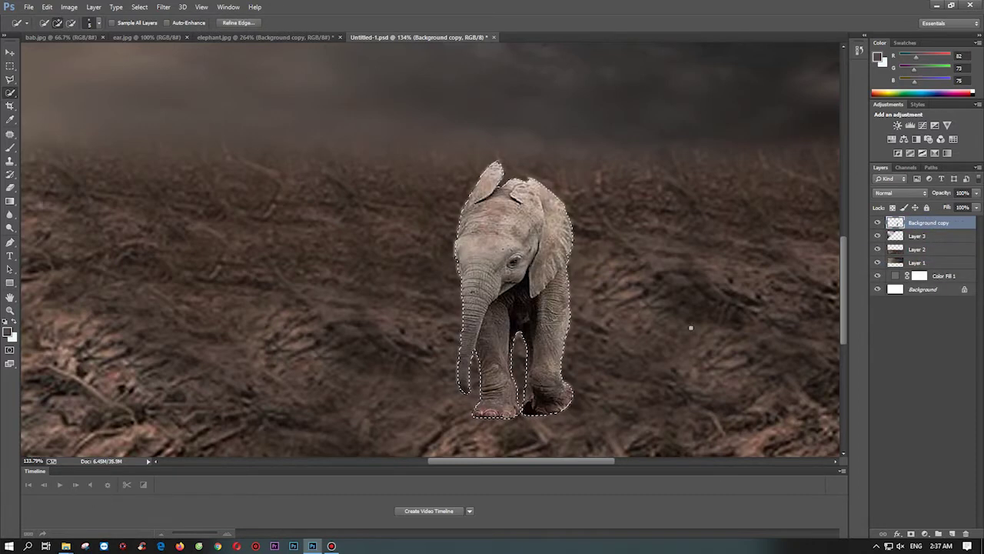
key("ctrl+alt+r")
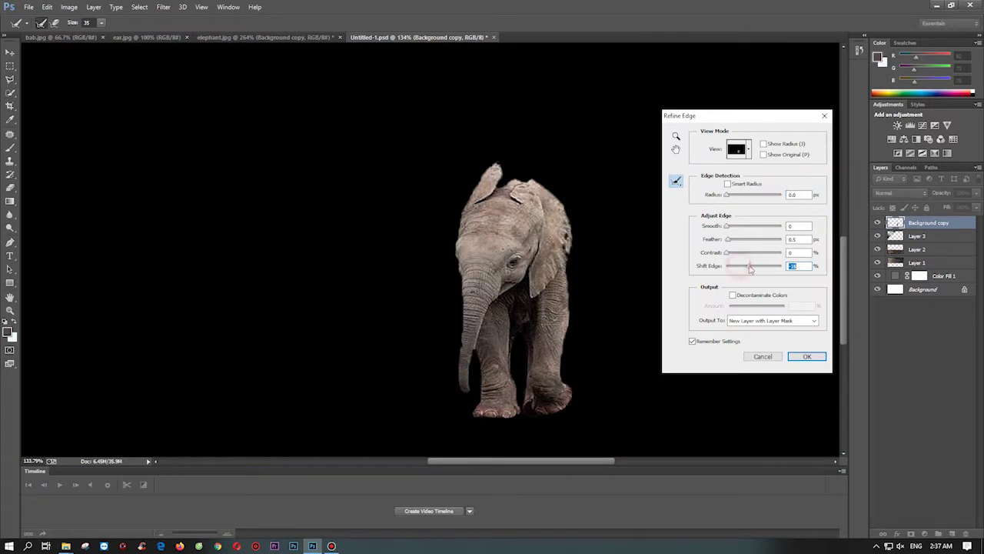
left_click(813, 358)
- Zoom into the elephant layer's mask and paint its edge with the Brush in Color Dodge mode
left_click(919, 222, "alt")
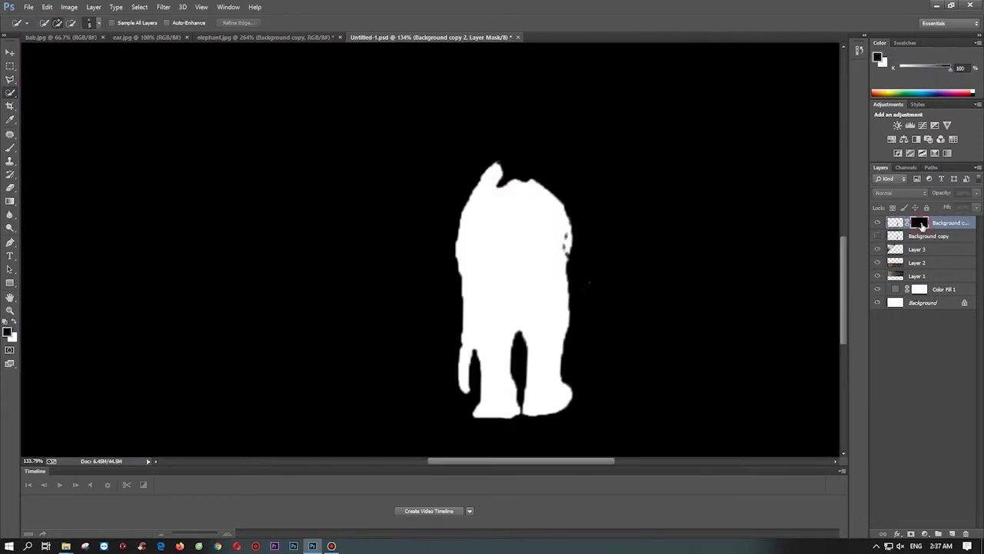
key("z")
left_click(643, 235)
left_click(10, 148)
left_click(127, 22)
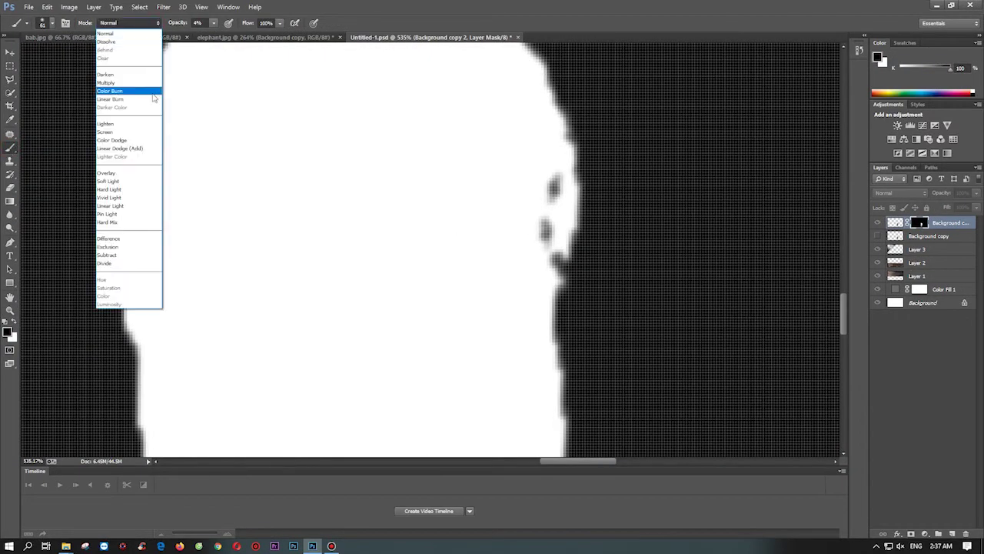
left_click(127, 87)
right_click(533, 179)
left_click(547, 182)
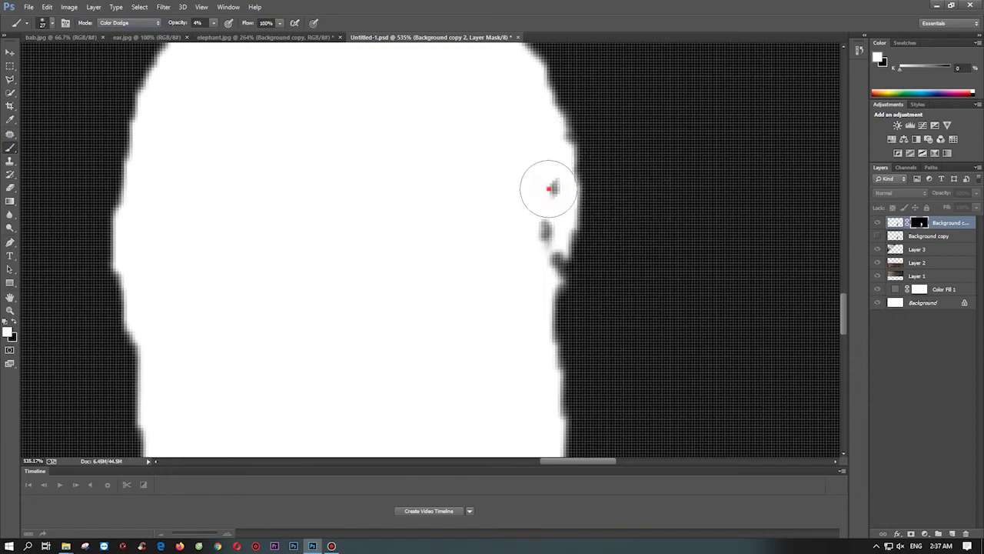
left_click_drag(539, 246, 549, 188)
scroll(157, 341, "down", 8)
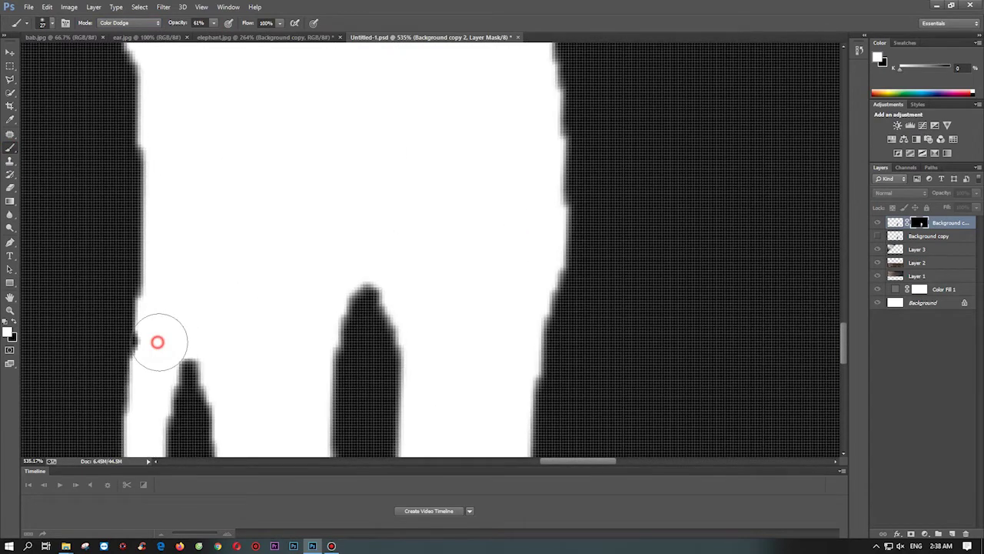
scroll(152, 347, "up", 2)
scroll(299, 90, "up", 8)
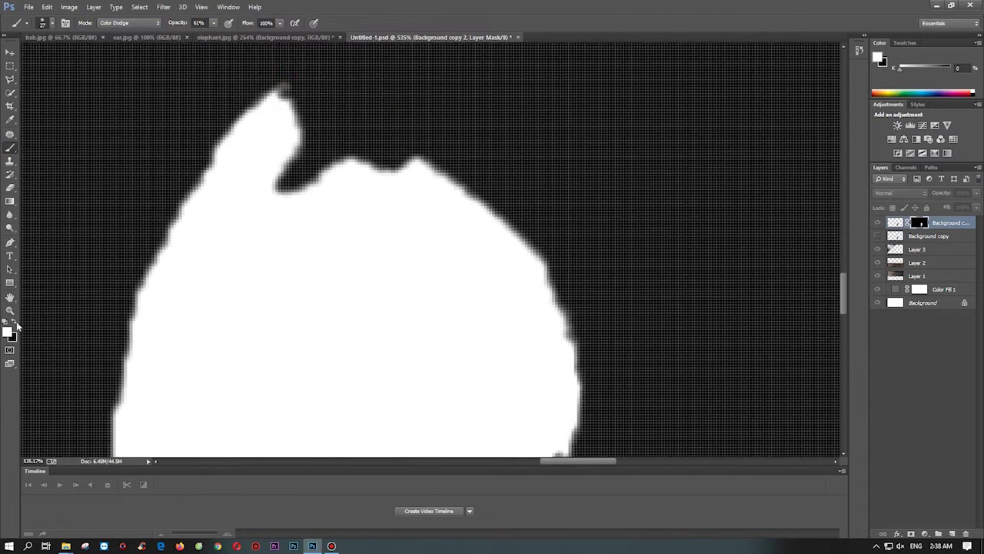
- Paint the mask edge with black at 19% opacity in Color Burn mode
left_click(127, 23)
left_click(127, 87)
scroll(538, 115, "down", 2)
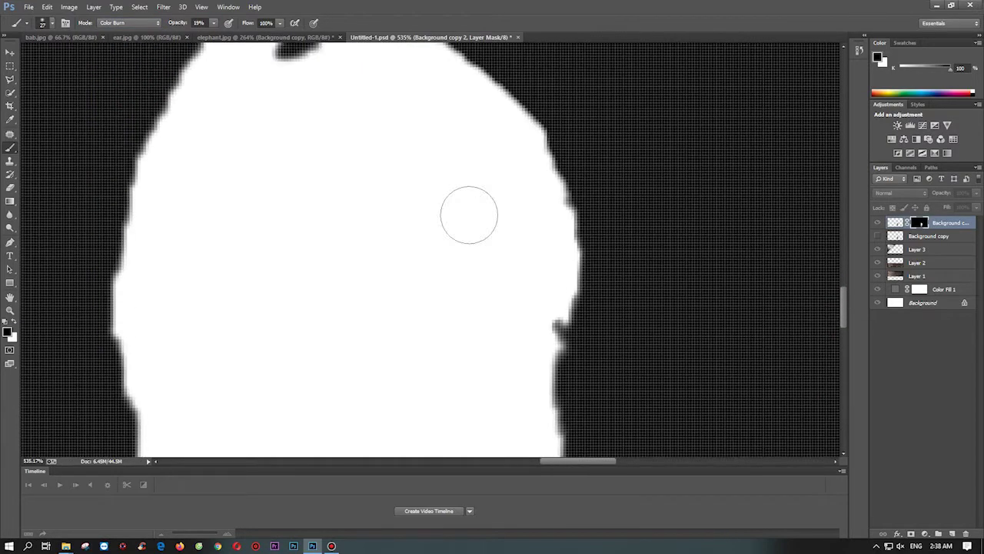
scroll(476, 211, "down", 3)
key("1")
key("9")
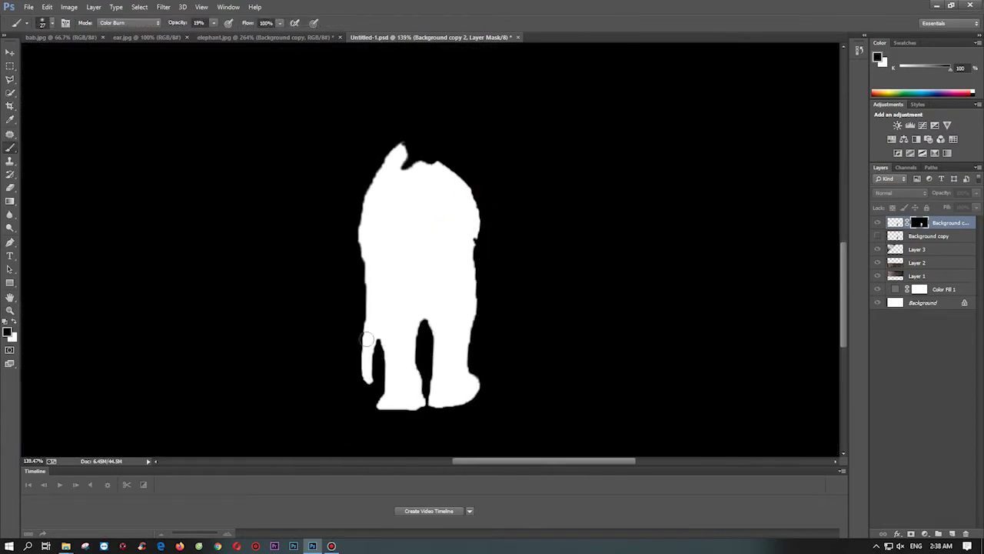
scroll(531, 242, "up", 4)
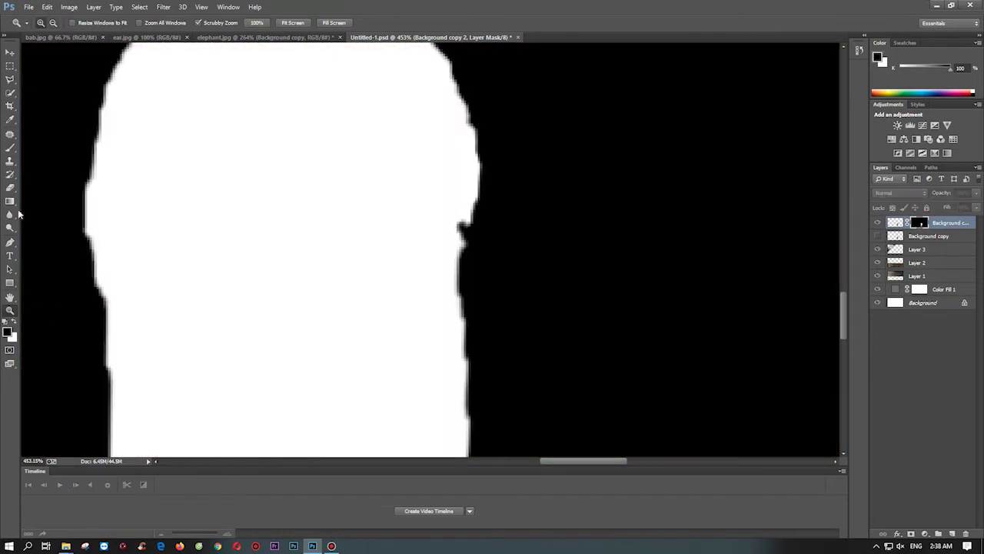
- Paint the mask edge with white in Color Dodge mode at a higher opacity
key("x")
left_click(127, 22)
left_click(127, 139)
right_click(453, 226)
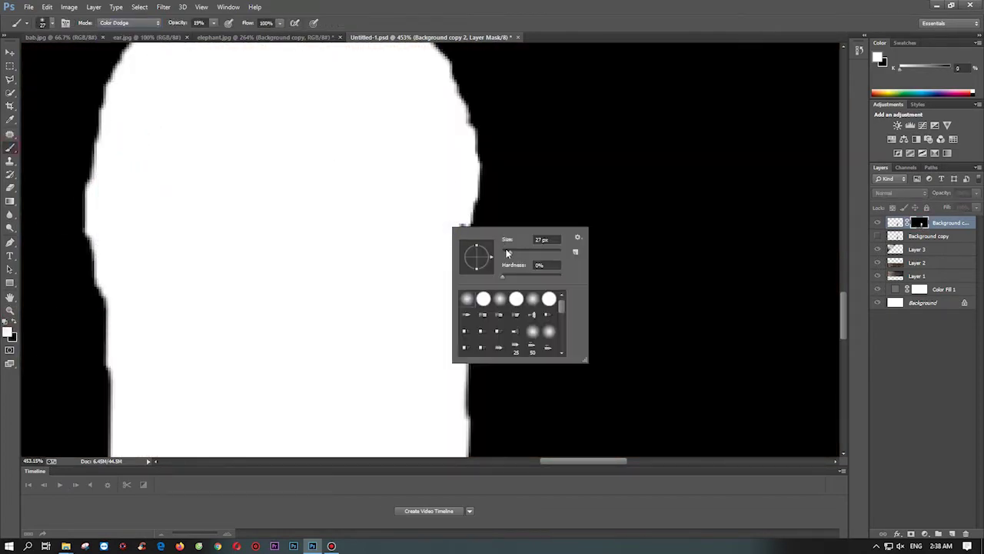
key("5")
key("2")
scroll(462, 232, "down", 5)
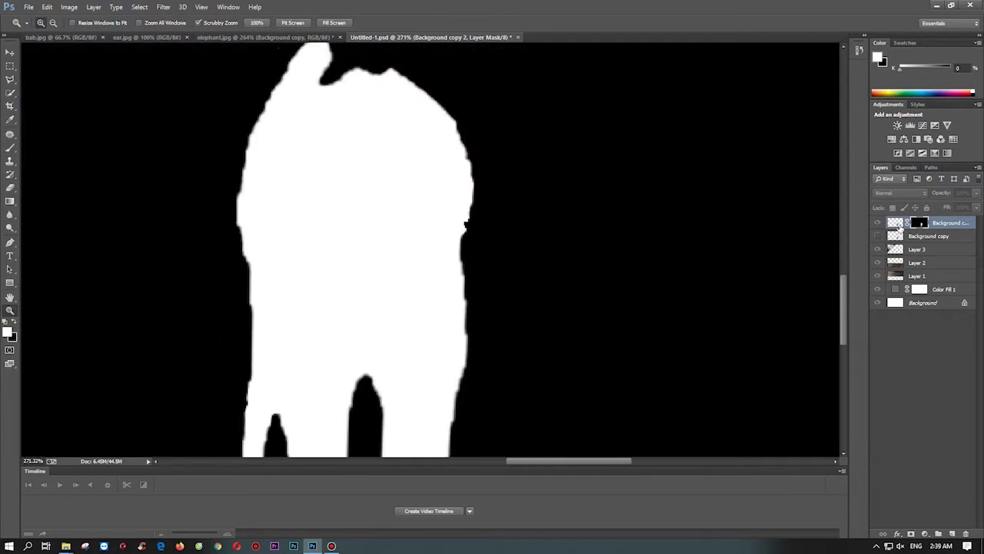
- Apply the layer mask to Background copy 2 and delete the old Background copy layer
key("z")
left_click(919, 222, "alt")
right_click(919, 222)
left_click(898, 256)
key("v")
mouse_move(431, 154)
left_mouse_down()
mouse_move(328, 40)
mouse_move(454, 156)
left_mouse_up()
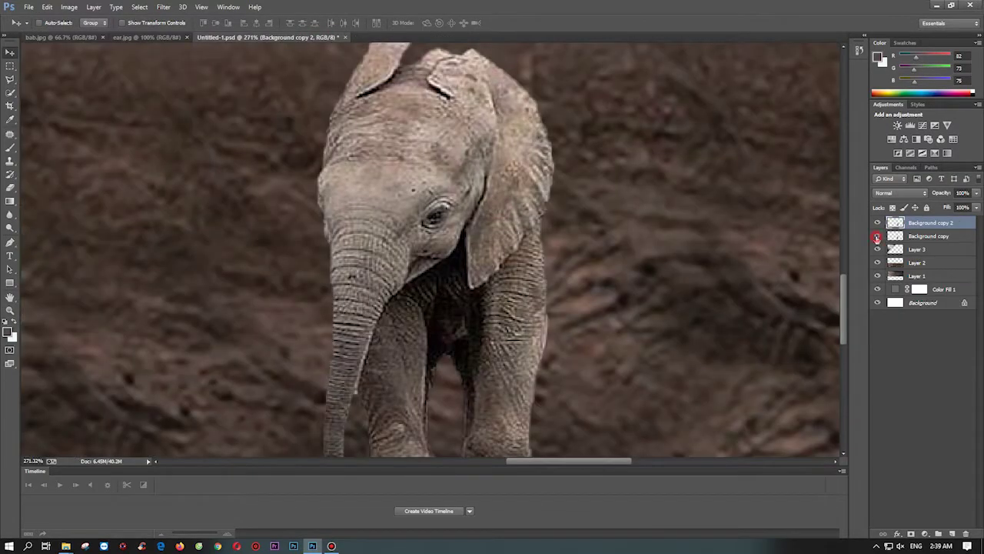
left_click(877, 238)
key("Delete")
key("ctrl+0")
left_click(185, 37)
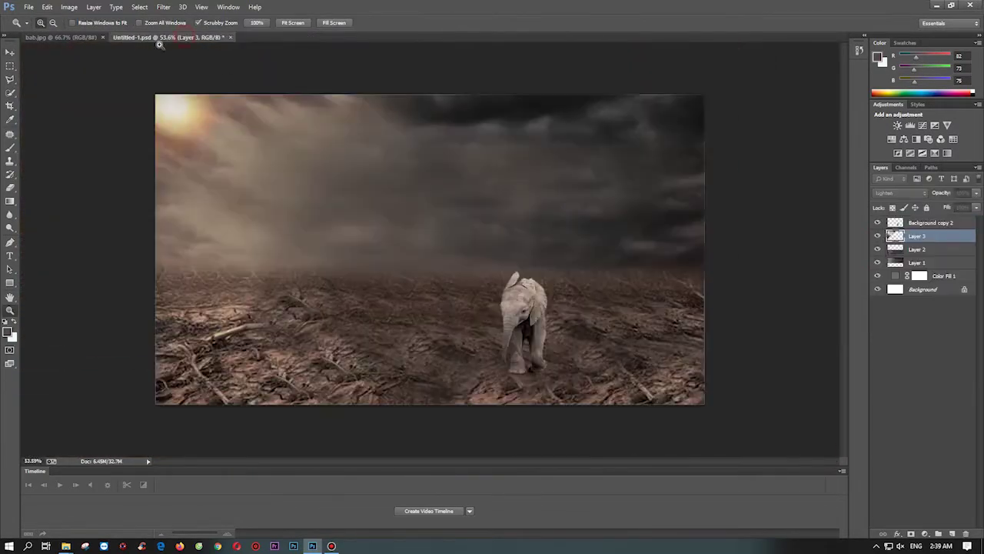
- In bab.jpg, Quick Select the girl from dress to head plus her whole red jug
left_click(61, 37)
key("ctrl+0")
key("w")
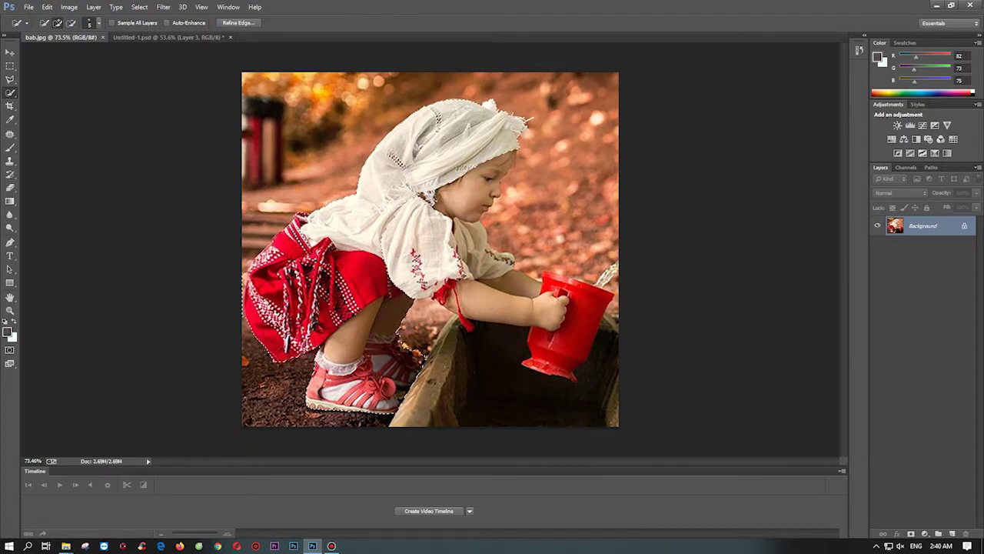
left_click_drag(485, 169, 447, 188)
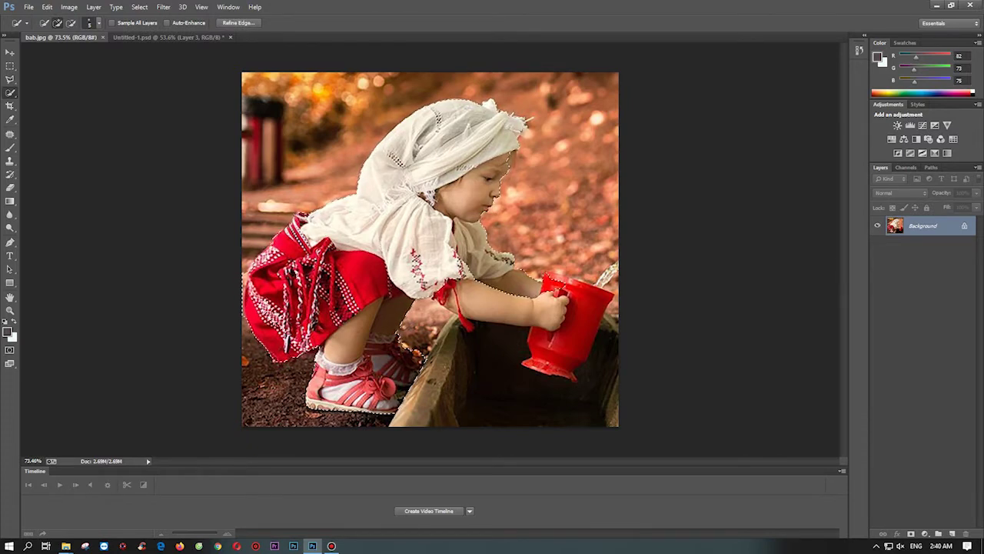
left_click(564, 293)
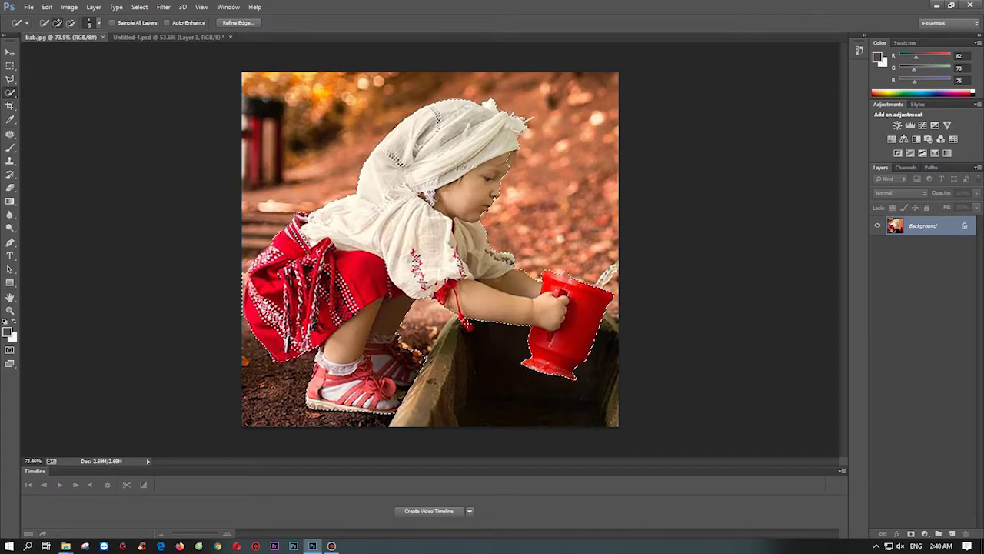
scroll(620, 299, "up", 3)
scroll(619, 300, "down", 1)
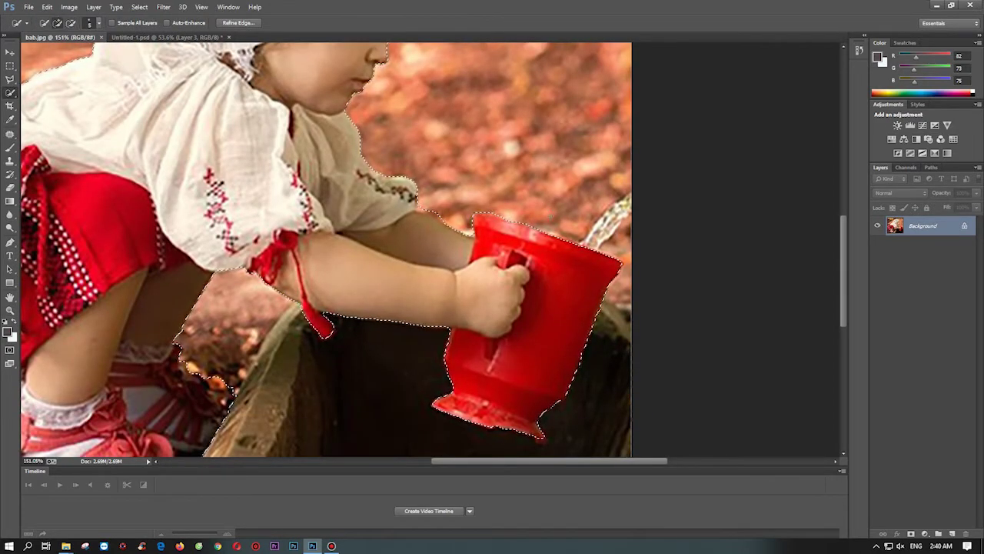
key("l")
scroll(843, 265, "down", 1)
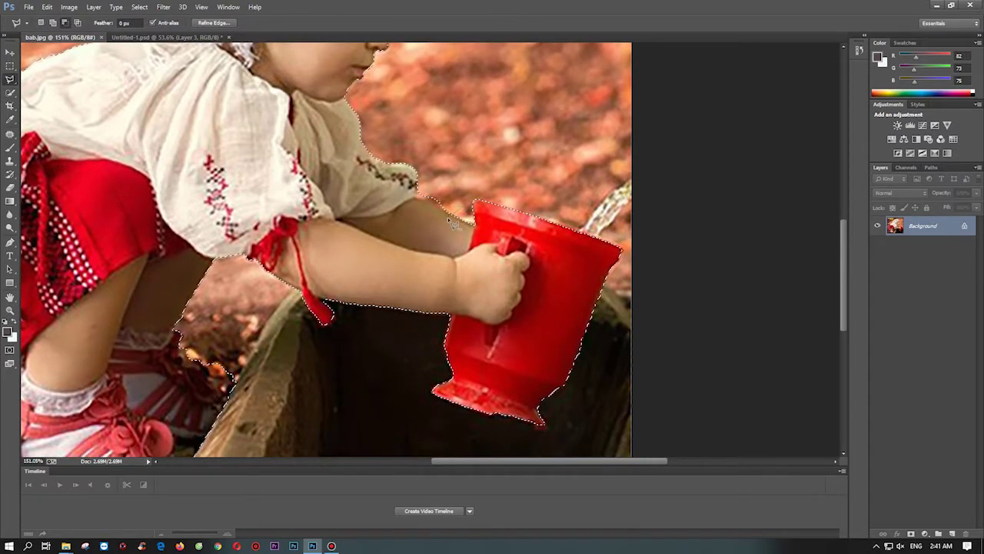
- Refine the Lasso selection edge along the girl's shoe, sandal and leg
key("z")
left_click_drag(421, 352, 445, 351)
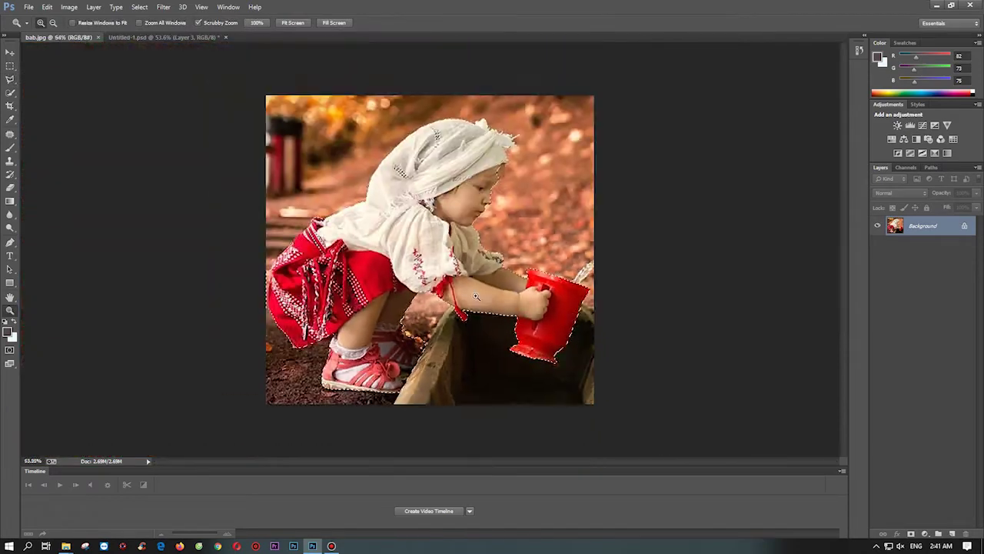
key("l")
mouse_move(378, 368)
left_mouse_down()
mouse_move(403, 375)
mouse_move(432, 417)
left_mouse_up()
mouse_move(466, 296)
left_mouse_down()
mouse_move(422, 303)
mouse_move(429, 357)
left_mouse_up()
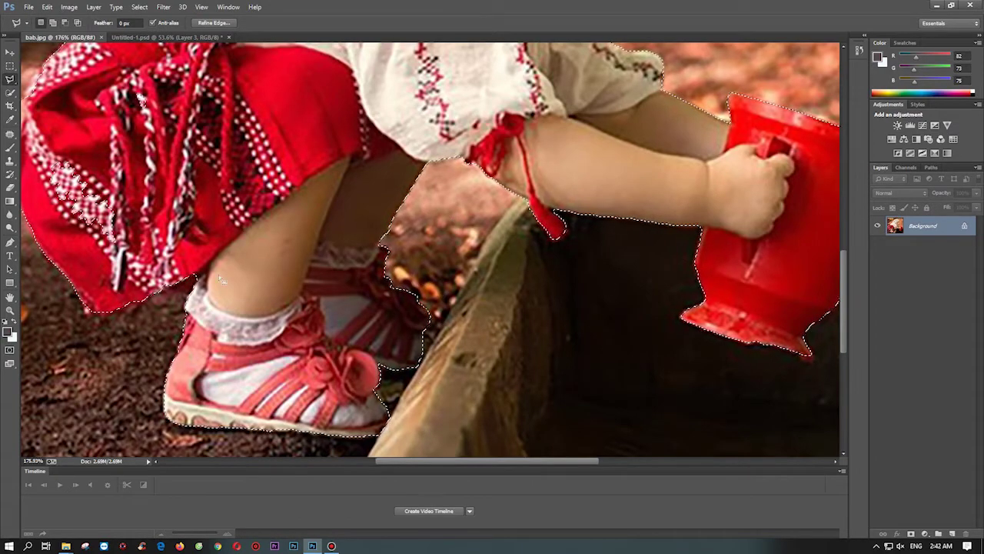
scroll(557, 339, "up", 4)
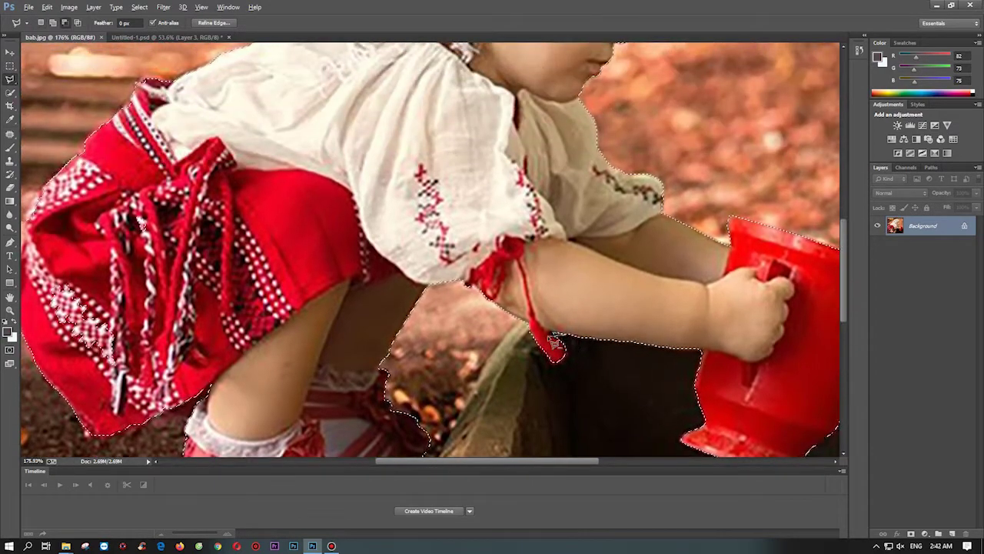
left_click_drag(843, 269, 844, 194)
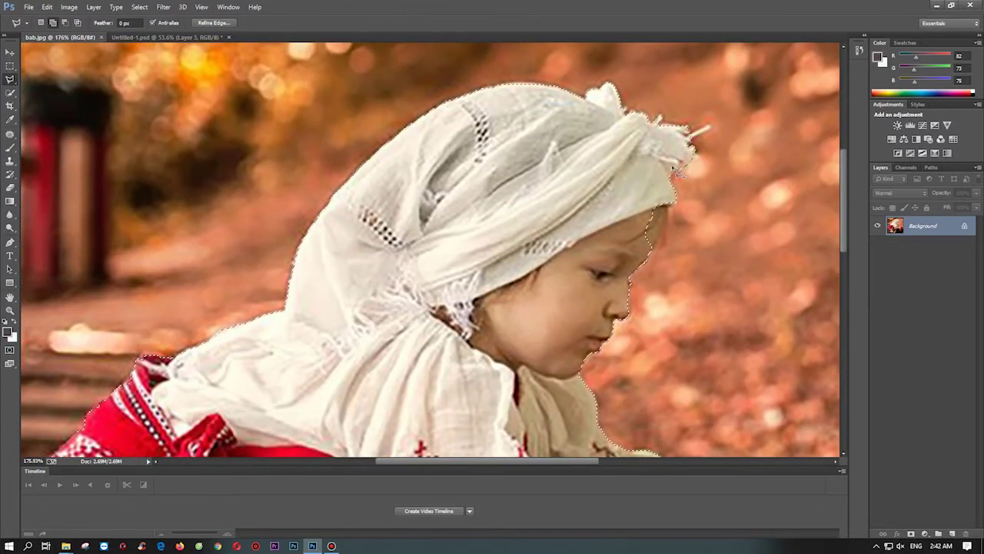
scroll(844, 177, "down", 5)
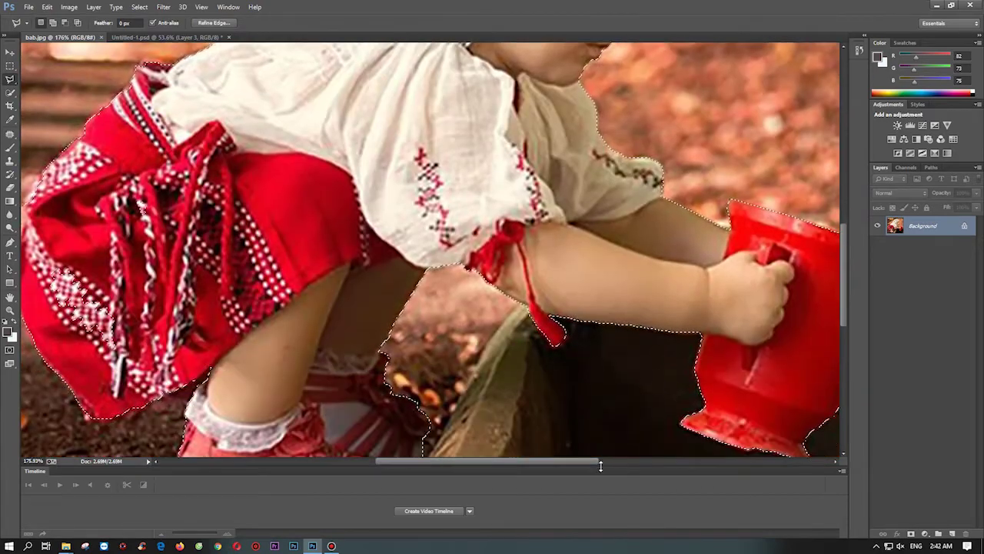
scroll(844, 177, "left", 5)
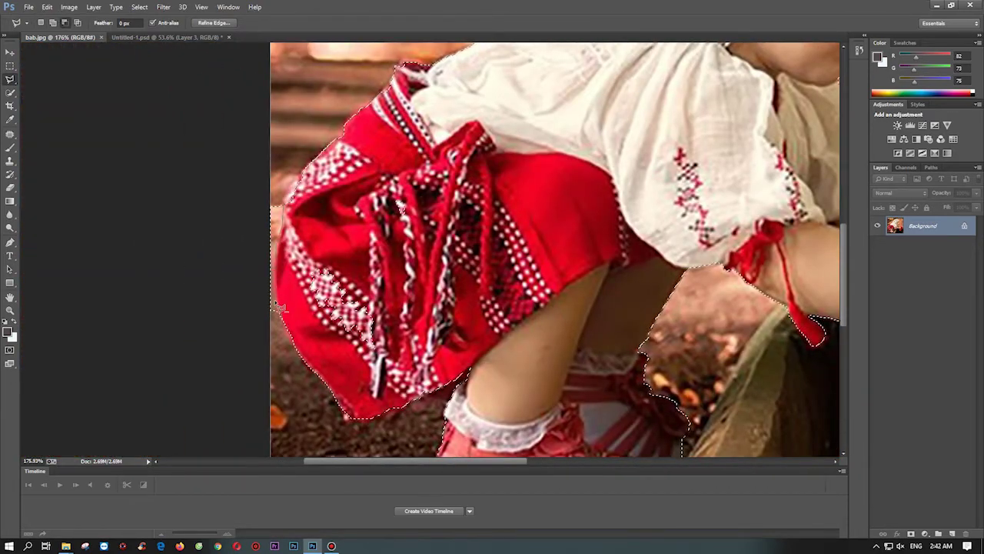
- Tighten the selection along the forehead, nose and chin, then fit the photo in the window
left_click(282, 174)
key("Escape")
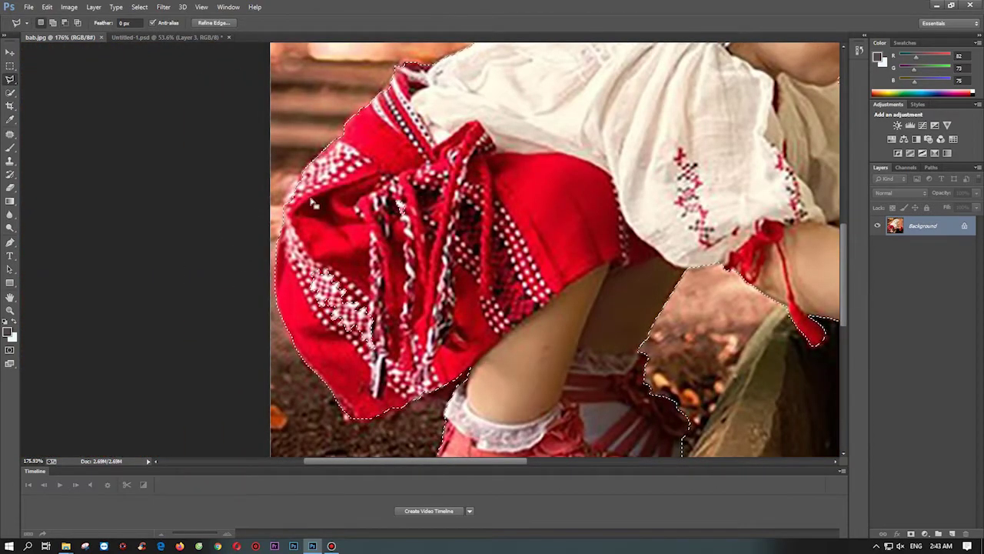
scroll(538, 215, "down", 5)
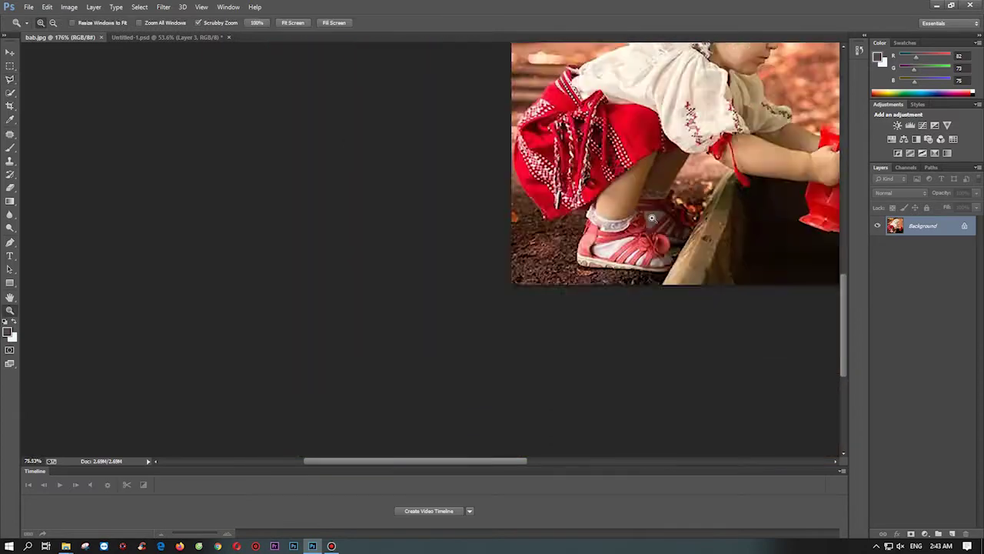
scroll(519, 210, "up", 6)
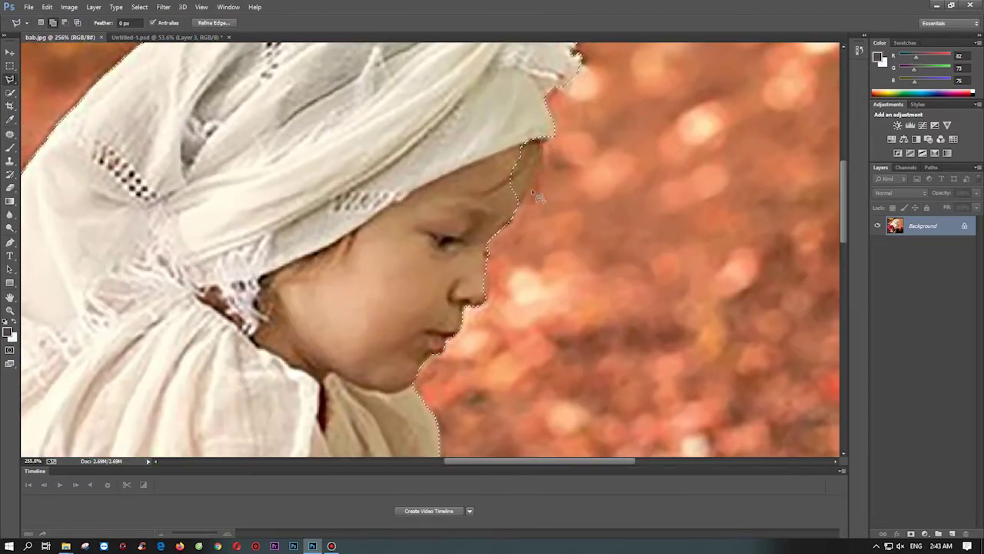
left_click_drag(549, 141, 486, 252)
scroll(508, 252, "down", 3)
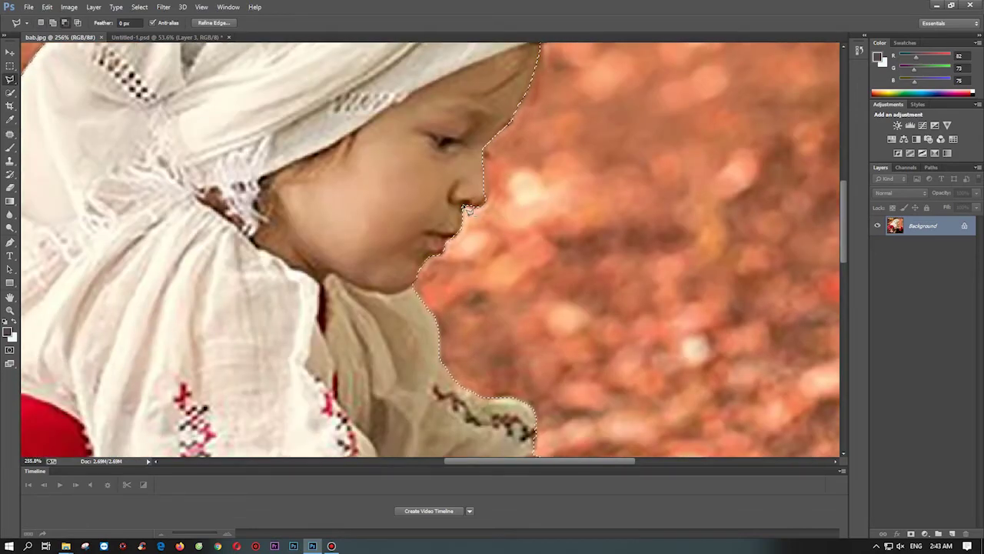
left_click(416, 279)
left_click(410, 288)
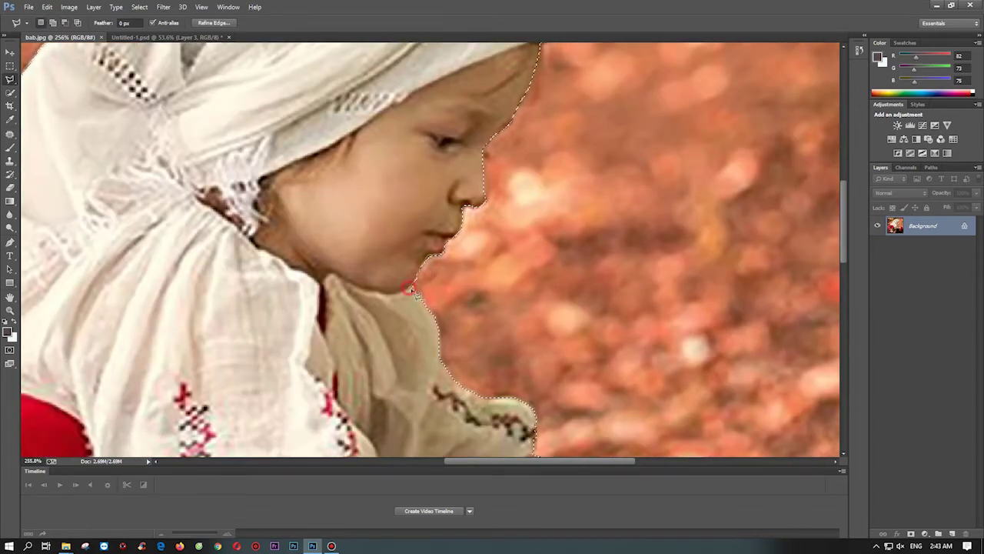
scroll(760, 277, "down", 5)
key("ctrl+0")
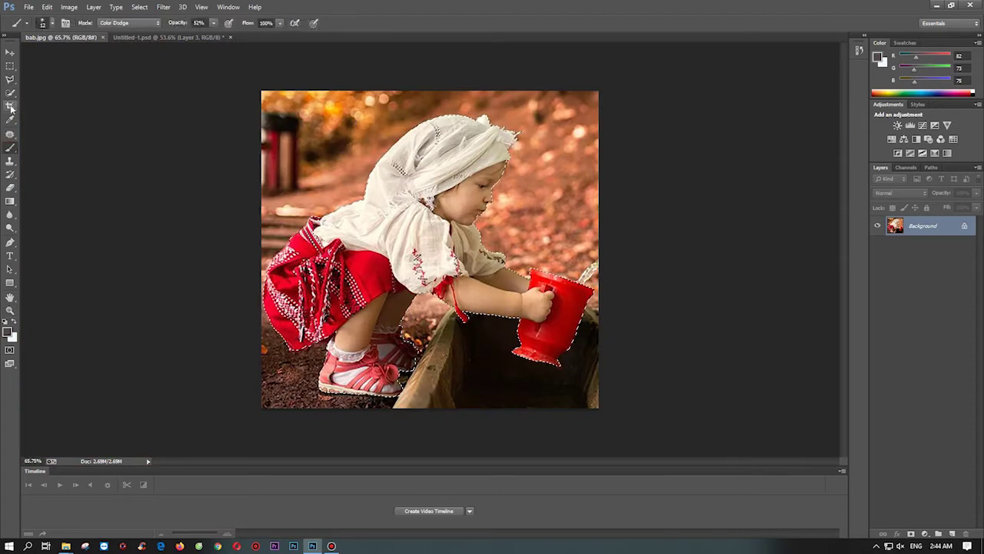
- Refine the girl's edge (On Black view, Shift Edge lowered) into a masked layer and reload its outline
key("ctrl+alt+r")
left_click(737, 148)
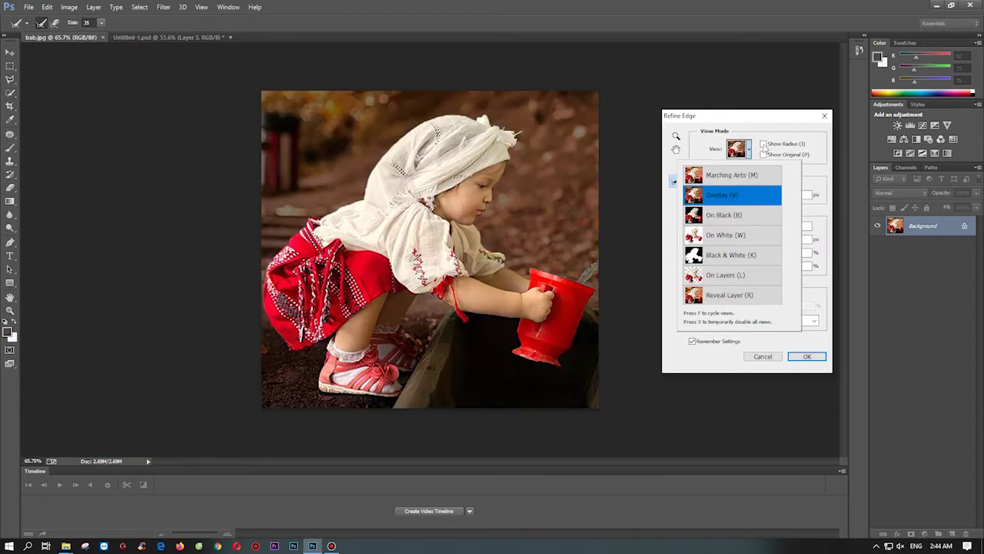
left_click(763, 144)
left_click(765, 155)
left_click(736, 148)
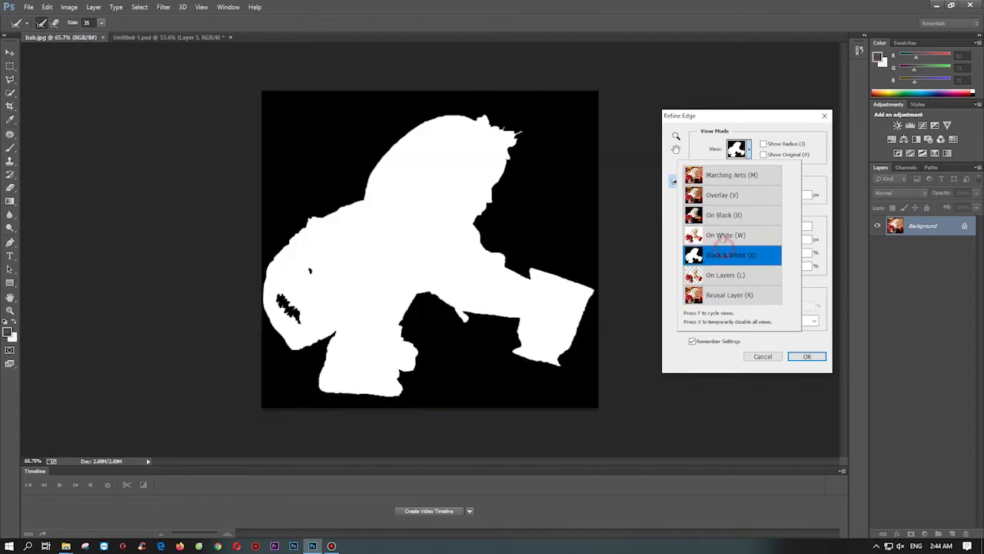
left_click(795, 338)
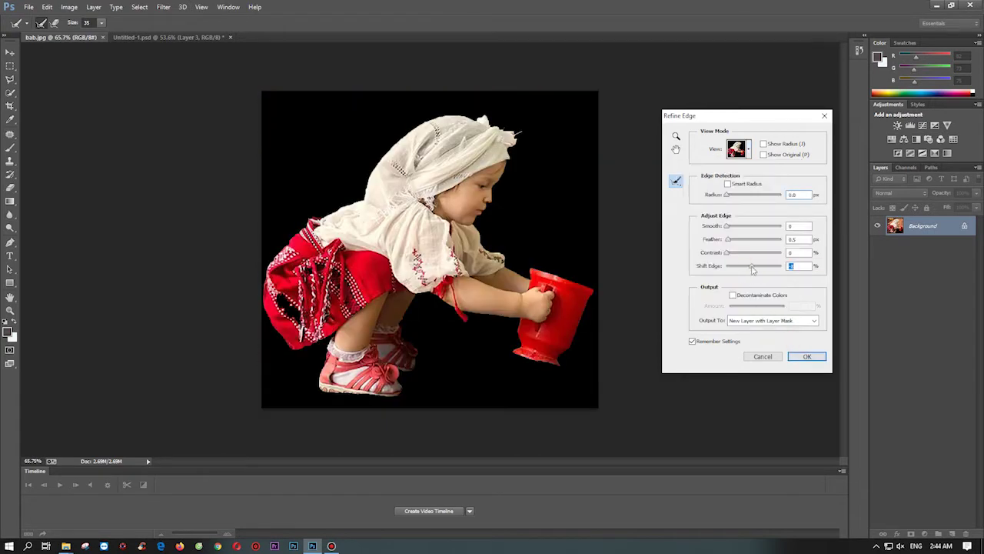
left_click_drag(753, 268, 737, 271)
left_click(806, 357)
left_click(877, 244)
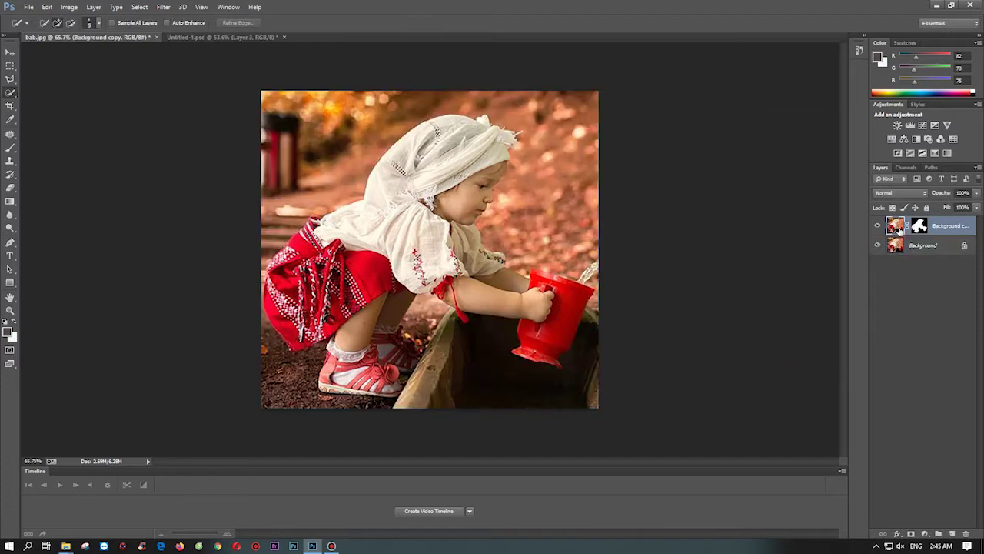
left_click(895, 226, "ctrl")
left_click(919, 225, "ctrl")
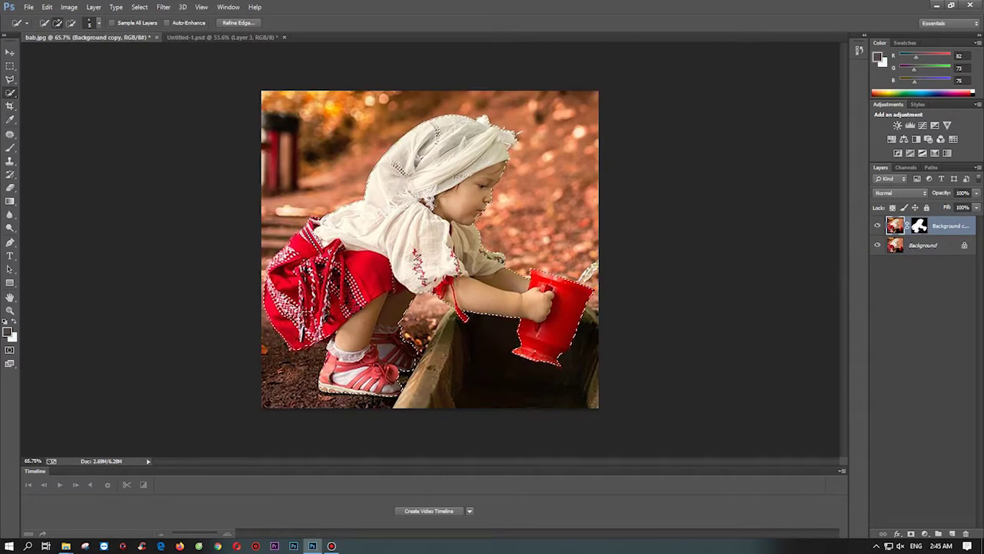
- Drag the selected girl into Untitled-1, then scale and place her beside the elephant
left_click(11, 77)
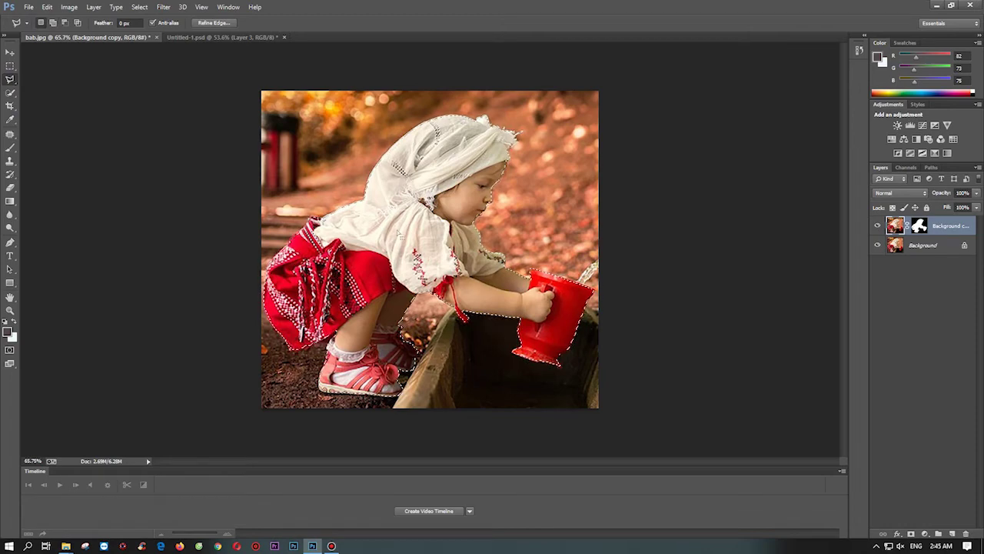
mouse_move(399, 234)
left_mouse_down()
mouse_move(184, 165)
mouse_move(338, 246)
left_mouse_up()
key("ctrl+t")
left_click_drag(527, 115, 429, 165)
mouse_move(349, 209)
left_mouse_down()
mouse_move(398, 249)
mouse_move(404, 284)
left_mouse_up()
left_click_drag(254, 239, 250, 199)
left_click_drag(325, 252, 351, 252)
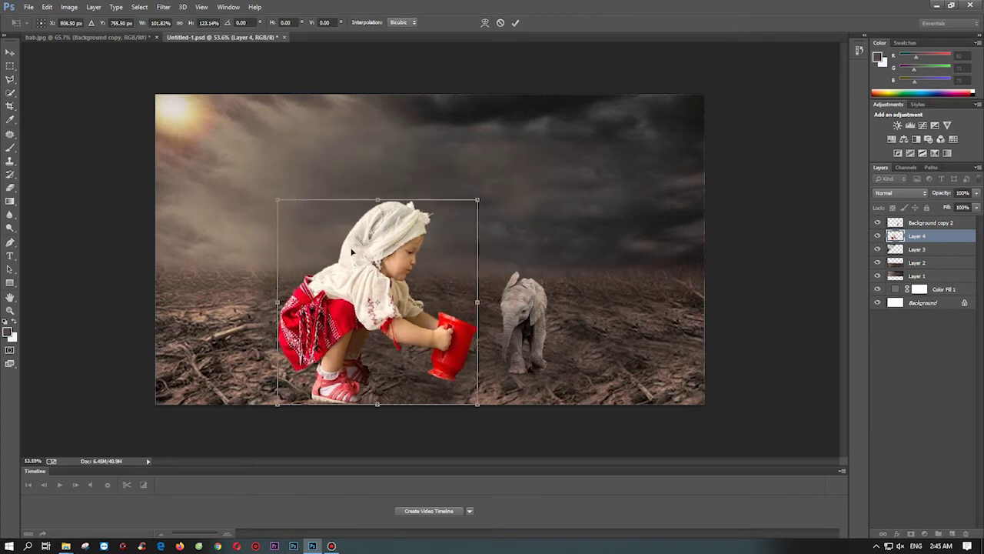
key("Return")
- Add a darker brown Photo Filter at 52 density, then delete it
left_click(924, 536)
left_click(918, 439)
left_click(619, 231)
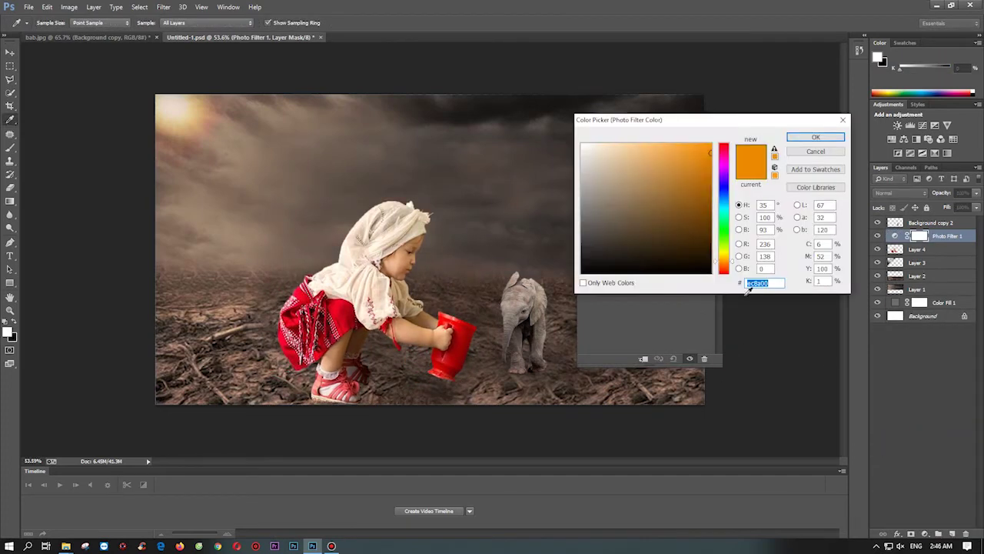
left_click(651, 188)
left_click(815, 137)
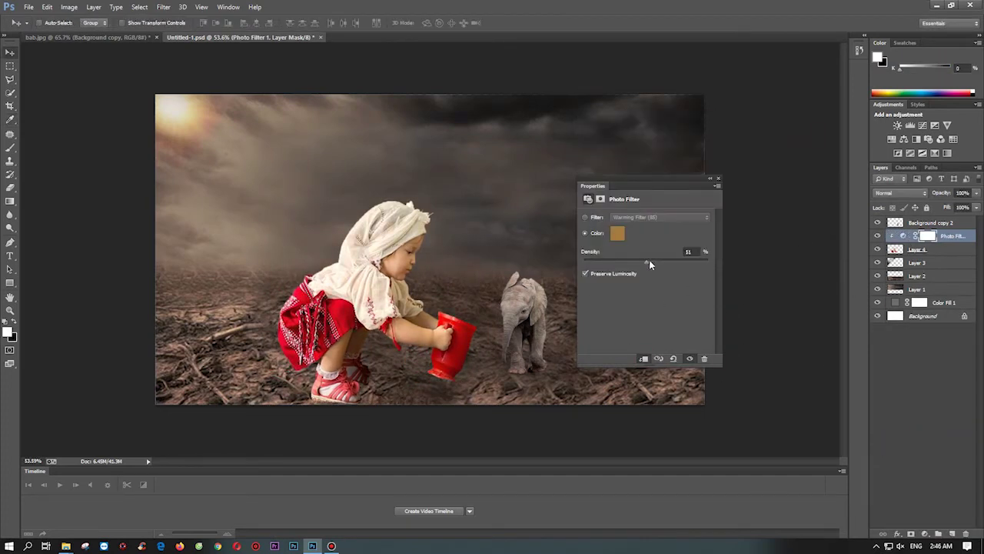
left_click(619, 233)
left_click(610, 223)
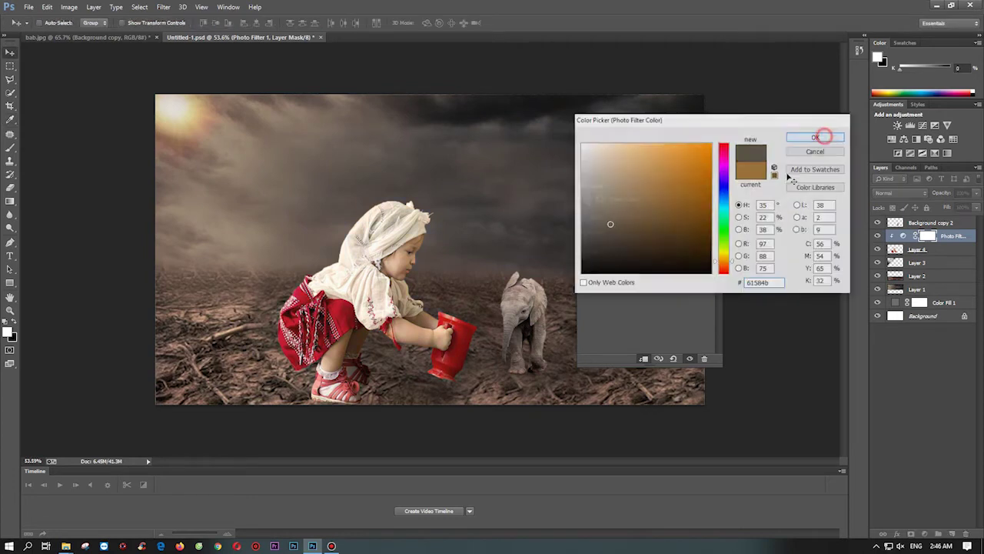
left_click(820, 136)
left_click_drag(668, 261, 648, 263)
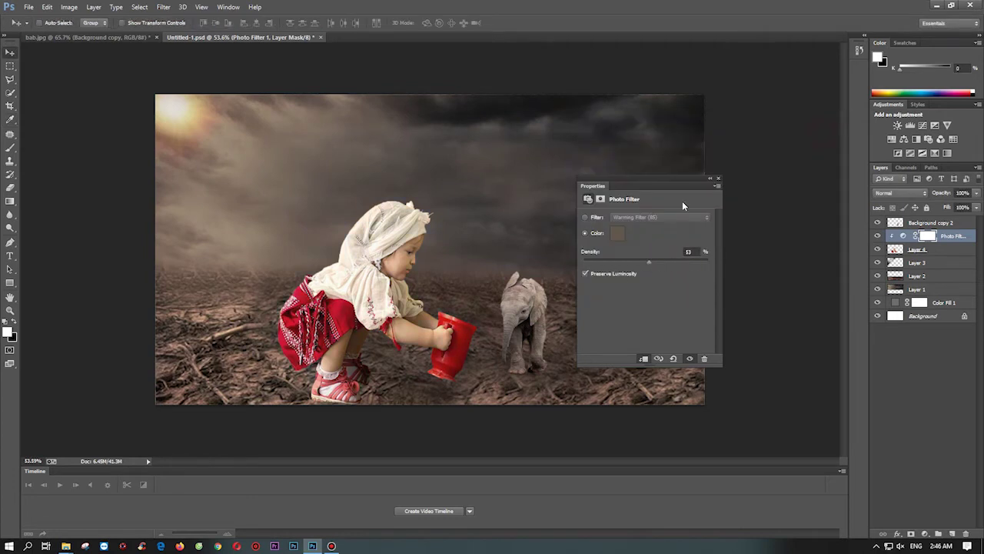
key("Delete")
- Add another dark brown Photo Filter at 46 density, then remove it
left_click(925, 532)
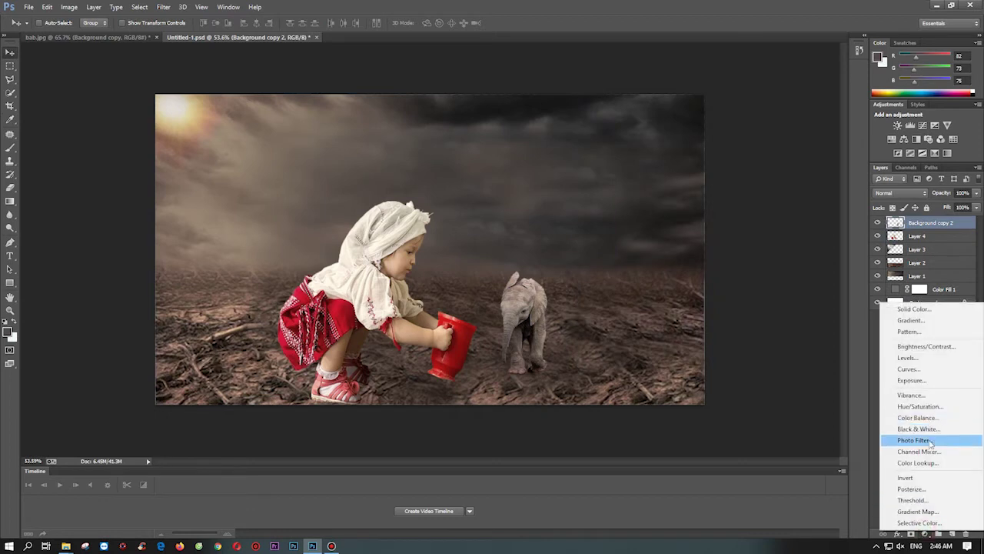
left_click(900, 439)
left_click(617, 233)
left_click(622, 285)
left_click(815, 136)
left_click_drag(637, 265, 642, 264)
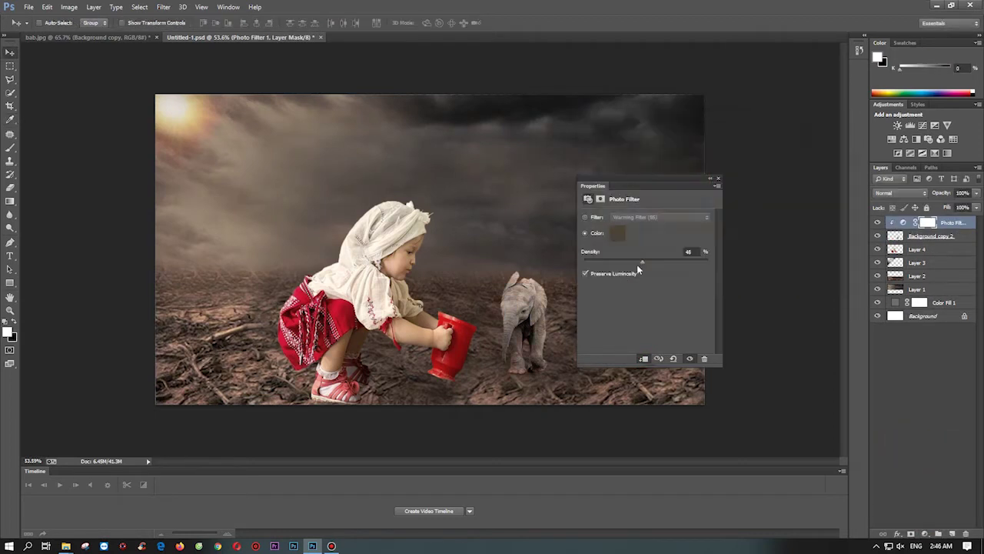
left_click(714, 179)
key("Delete")
key("Return")
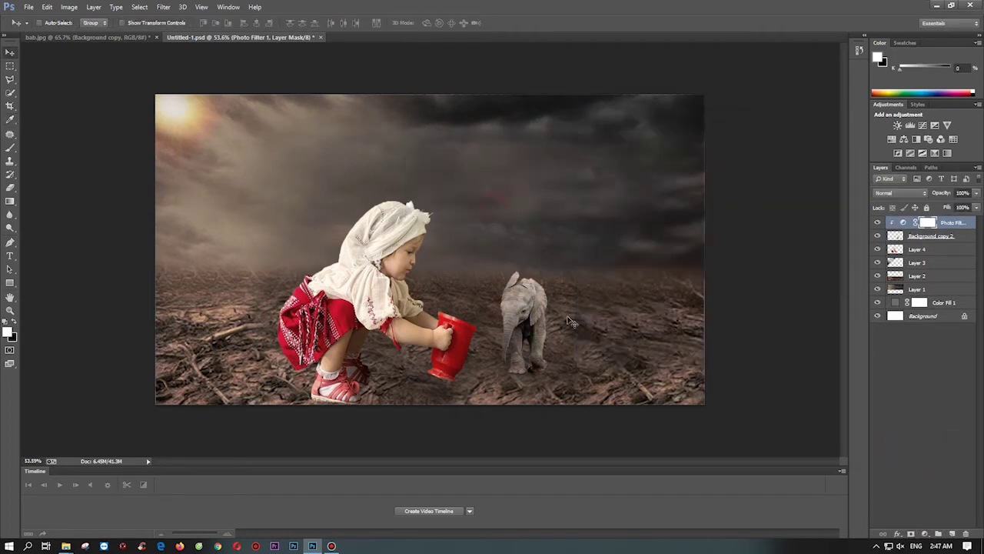
key("Delete")
key("ctrl+t")
- Enlarge the elephant, tilt it about 4° clockwise, commit, and nudge it slightly left
left_click_drag(548, 270, 584, 211)
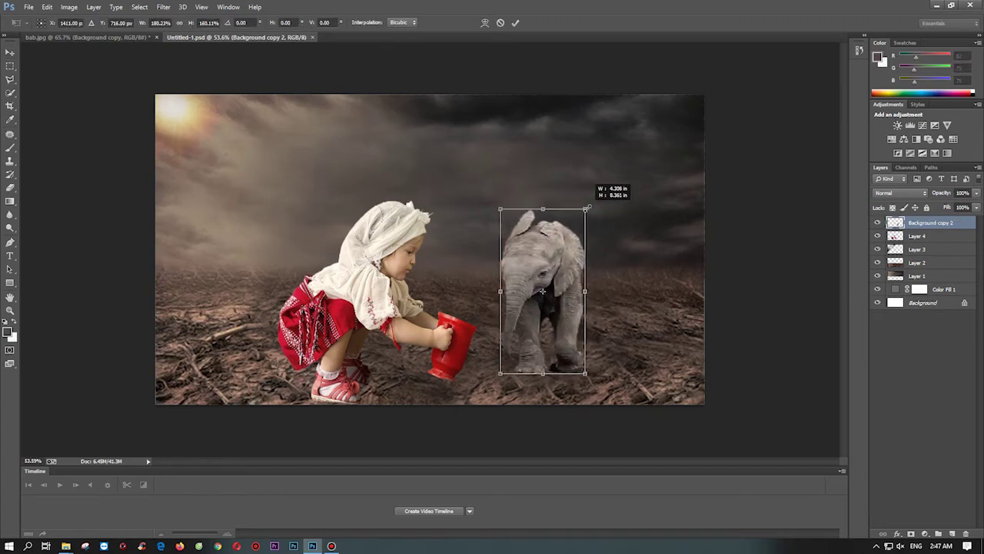
left_click_drag(581, 303, 538, 276)
mouse_move(455, 187)
left_mouse_down()
mouse_move(474, 169)
mouse_move(615, 121)
left_mouse_up()
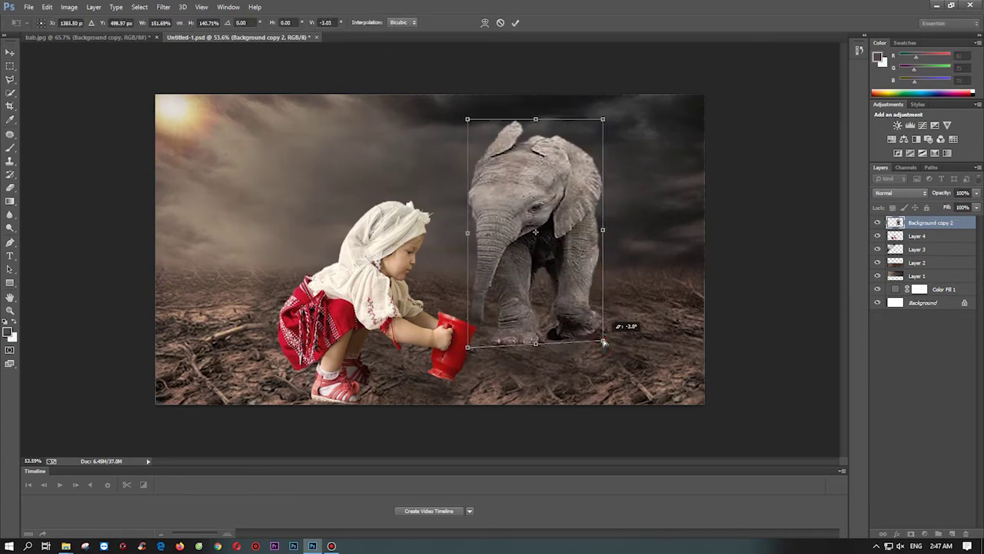
left_click_drag(607, 347, 606, 121)
mouse_move(481, 115)
left_mouse_down()
mouse_move(499, 127)
mouse_move(480, 131)
left_mouse_up()
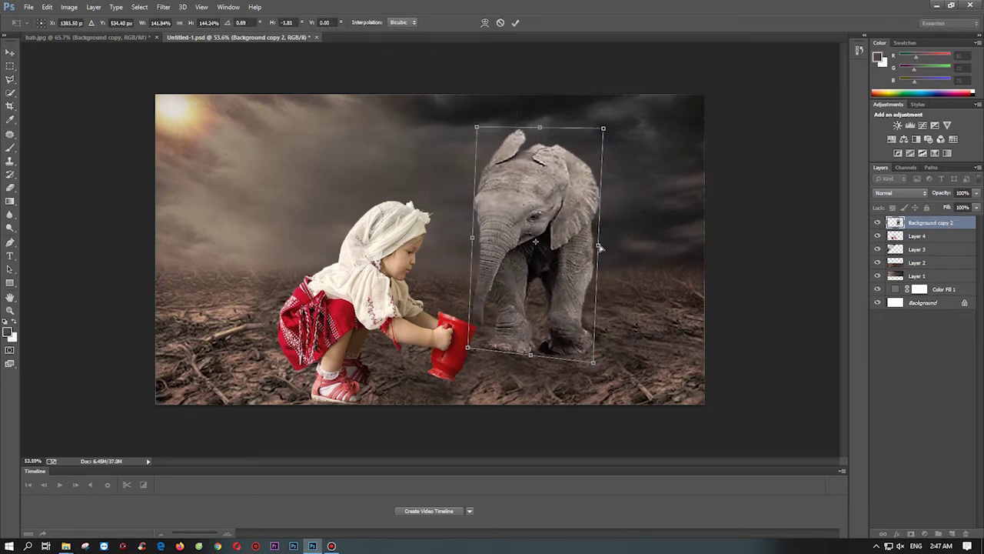
left_click_drag(600, 247, 598, 248)
key("Return")
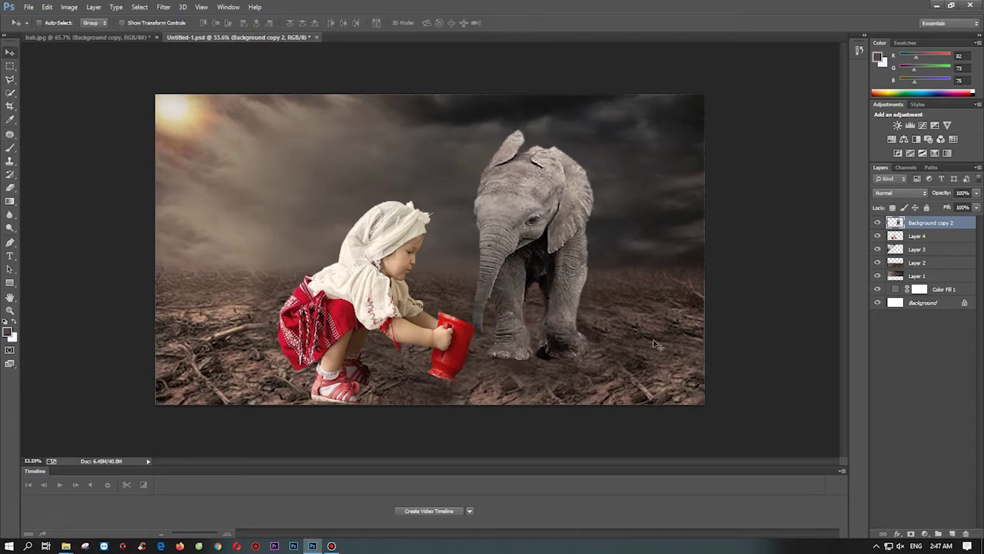
left_click_drag(571, 286, 554, 289)
- Load Layer 4's outline, trim it to the red jug, and copy the jug to Layer 5
key("z")
left_click(916, 236)
left_click_drag(440, 322, 477, 321)
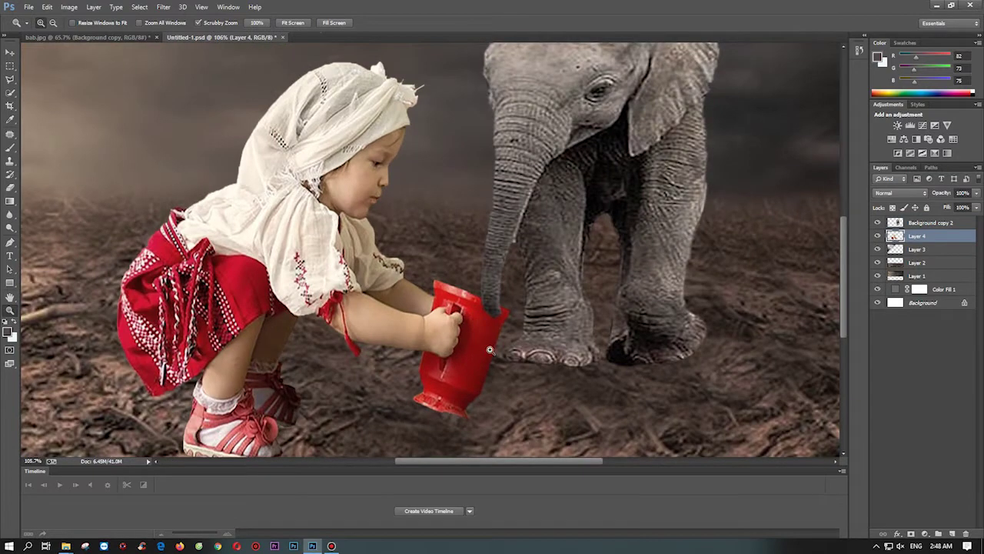
key("l")
left_click(897, 236, "ctrl")
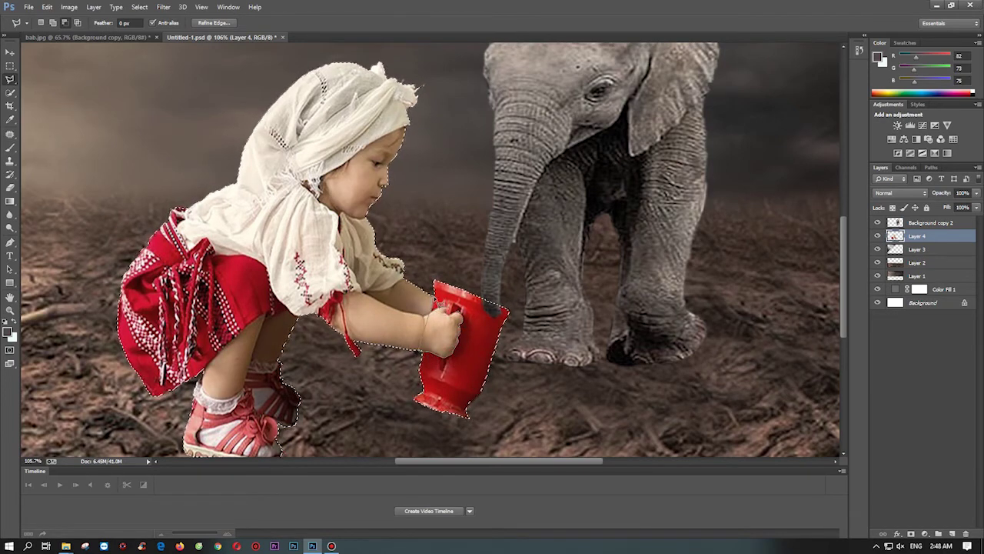
mouse_move(434, 291)
left_mouse_down()
mouse_move(416, 356)
mouse_move(699, 290)
left_mouse_up()
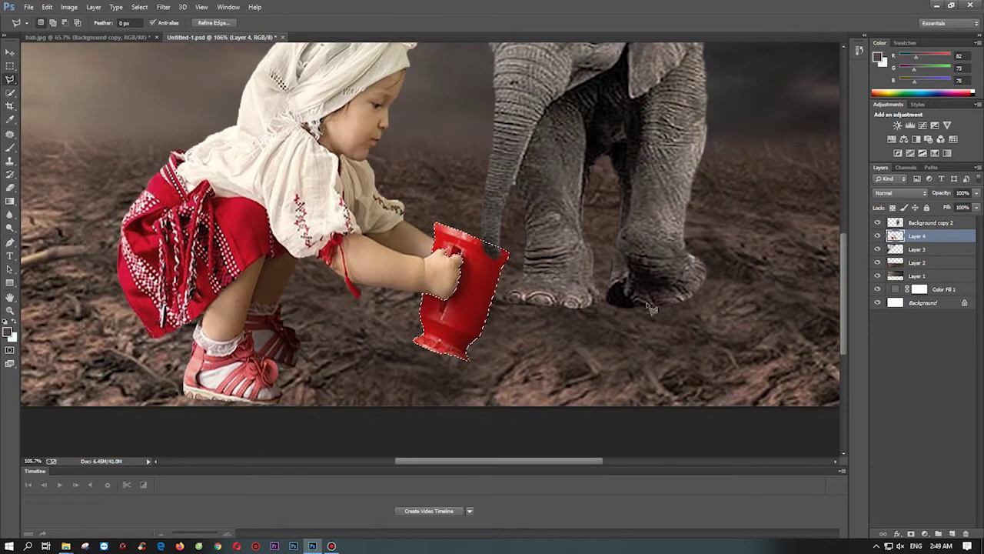
double_click(916, 236)
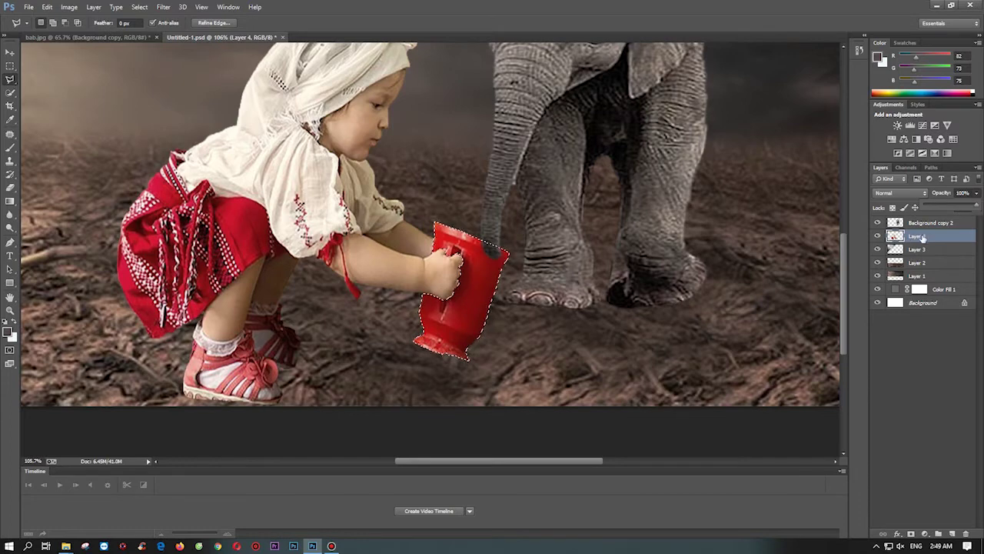
key("ctrl+j")
left_click(921, 251)
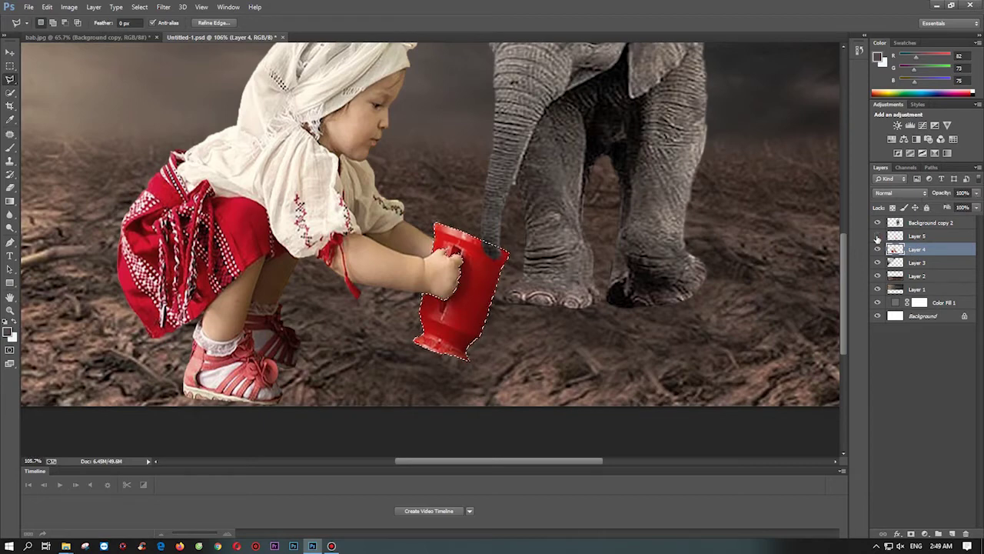
- Tint Layer 5's jug blue, clear the rim, add a slight Gaussian Blur, and set 32% opacity
left_click(896, 239)
key("ctrl+u")
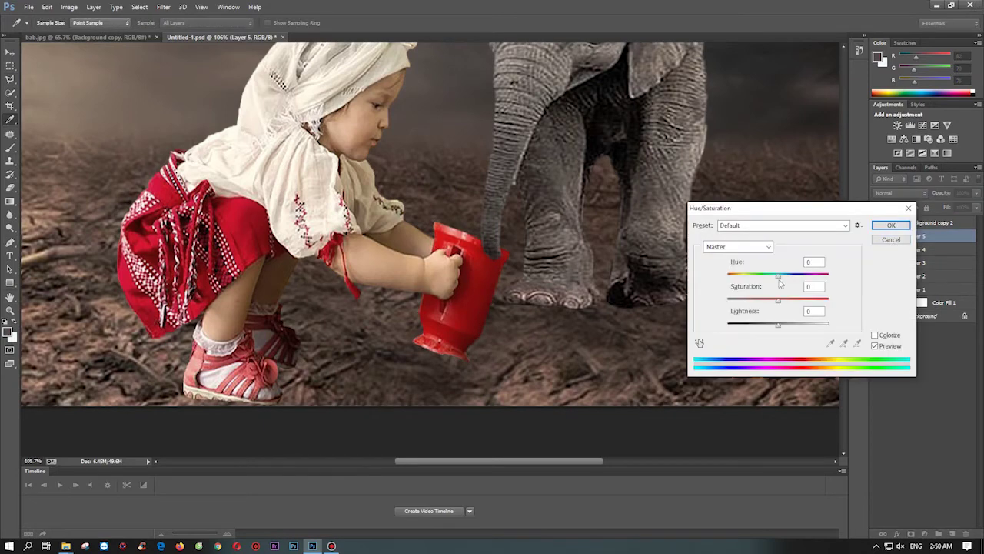
mouse_move(778, 300)
left_mouse_down()
mouse_move(757, 301)
mouse_move(736, 277)
left_mouse_up()
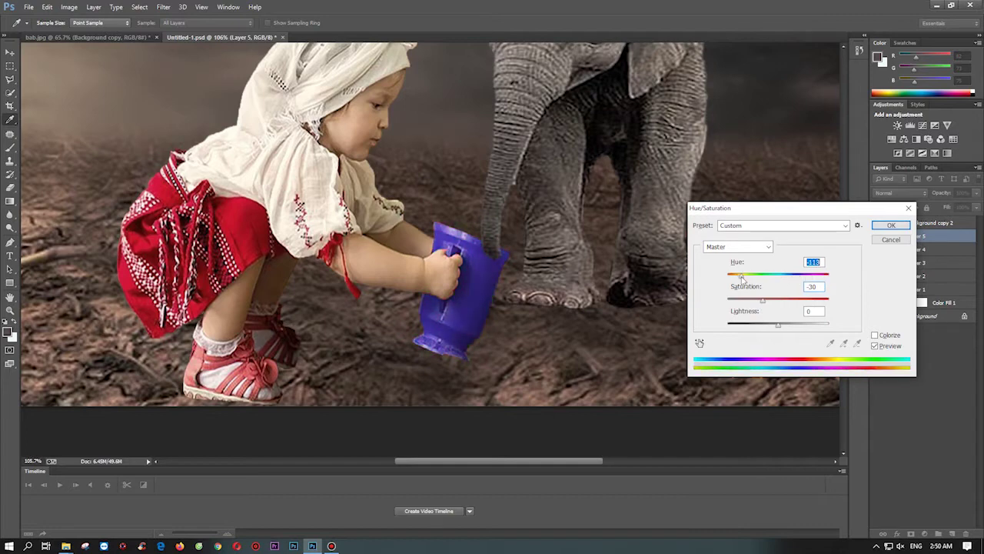
left_click(891, 225)
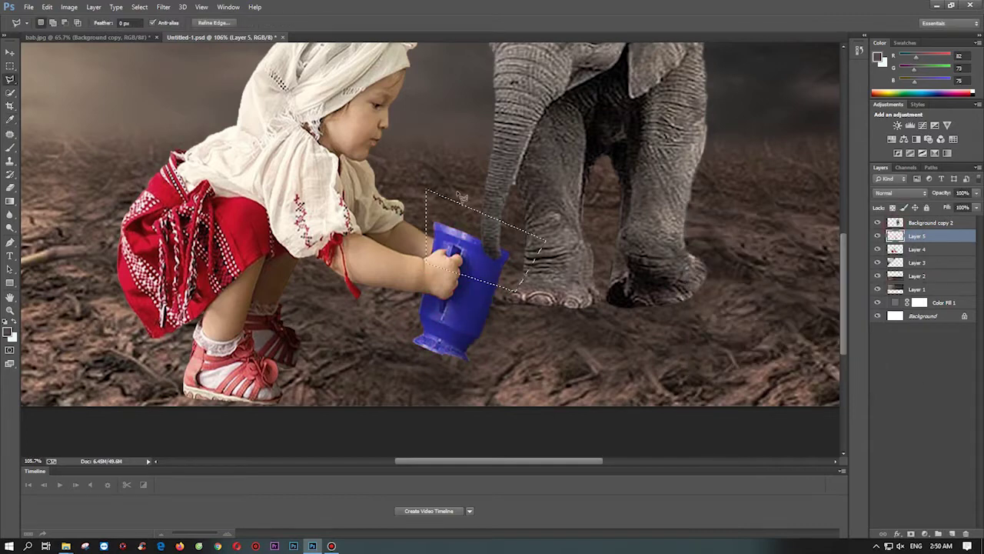
left_click_drag(427, 264, 545, 262)
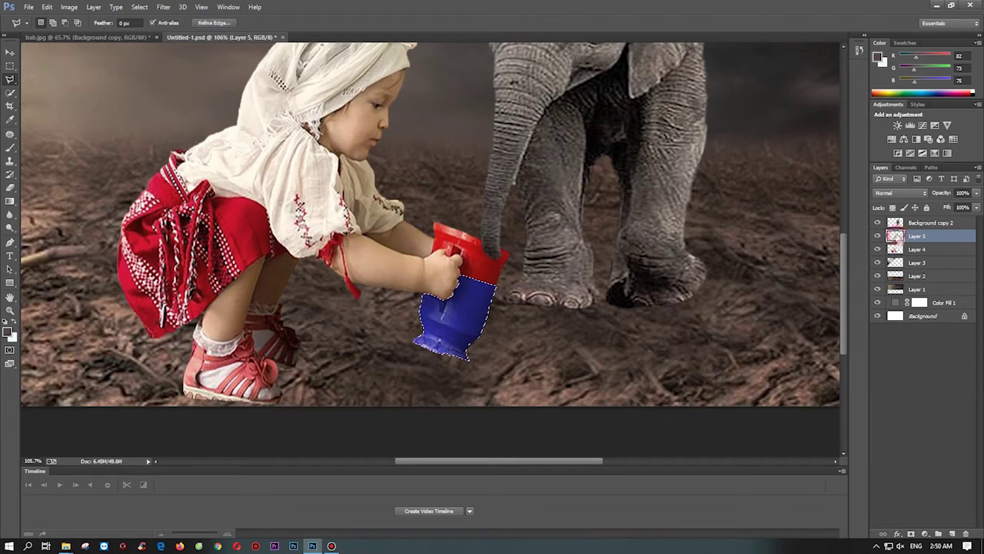
left_click(163, 6)
left_click(331, 195)
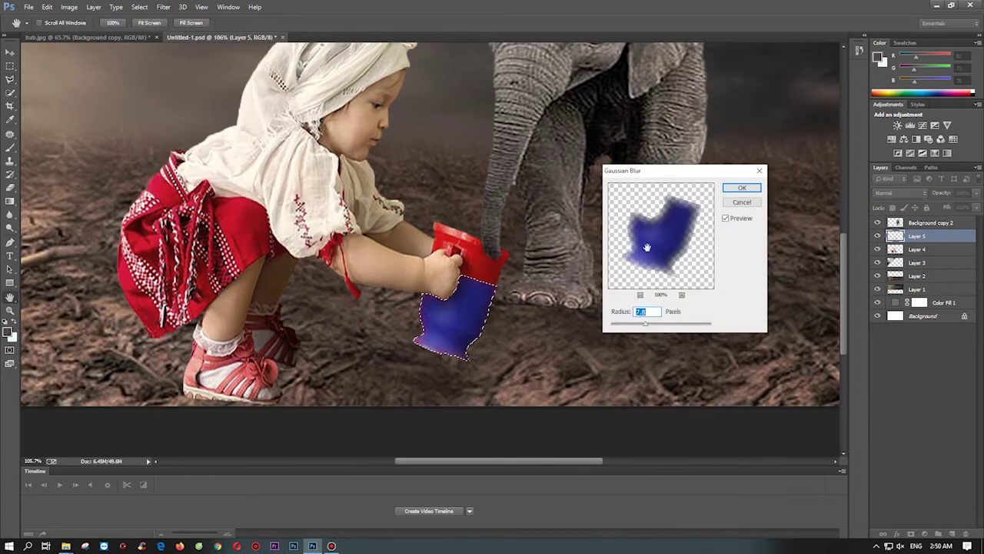
left_click_drag(625, 325, 619, 326)
key("Return")
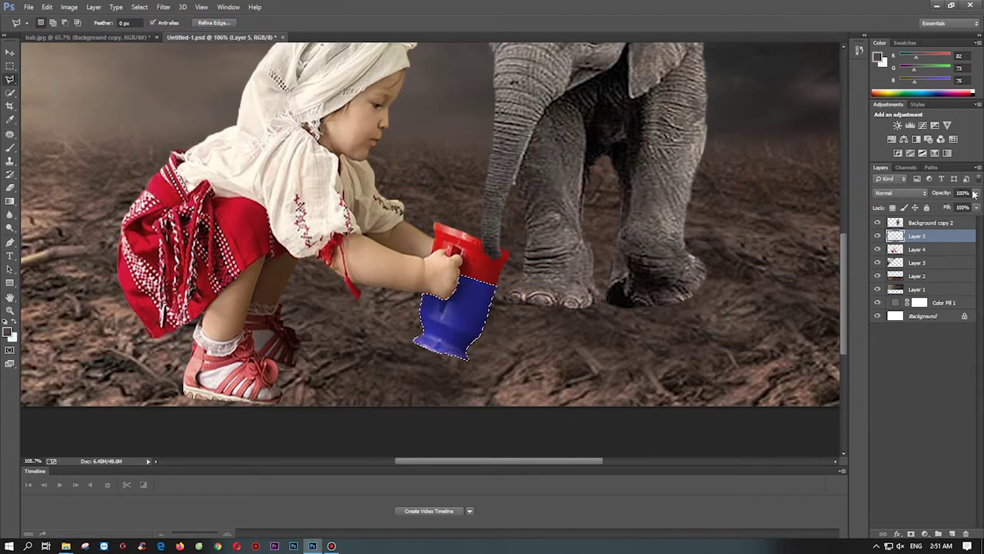
left_click_drag(976, 193, 959, 209)
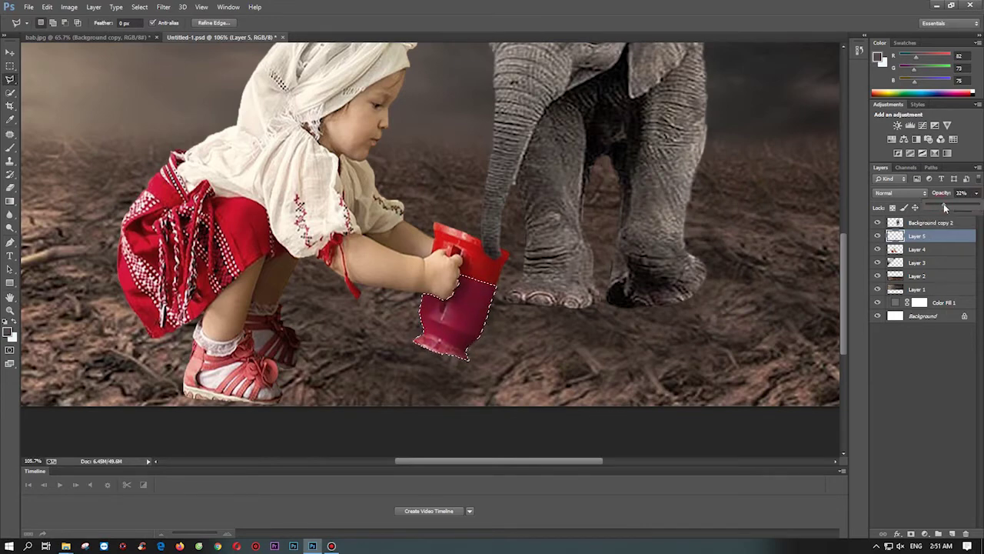
key("ctrl+d")
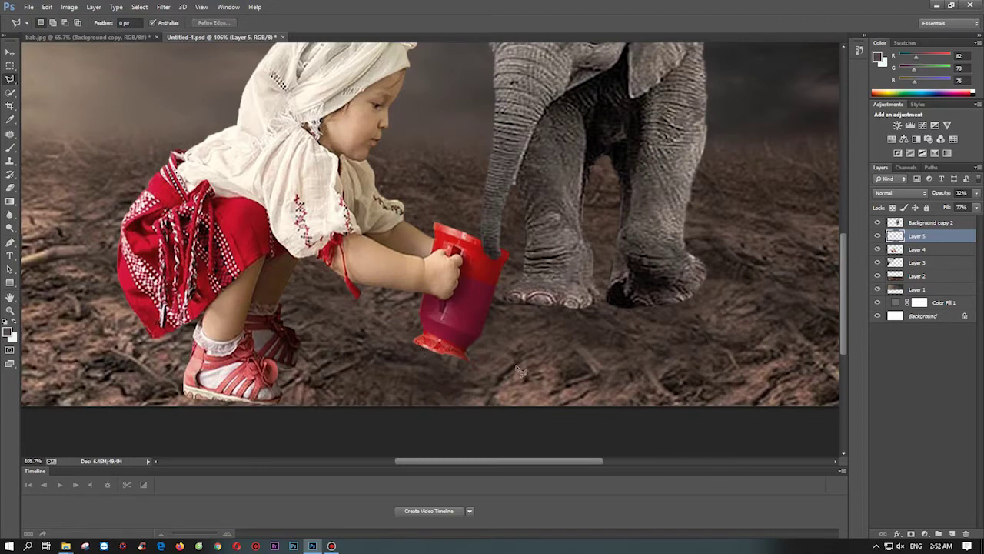
- Move the girl and jug layers above the elephant layer Background copy 2
scroll(842, 313, "down", 2)
scroll(842, 312, "up", 4)
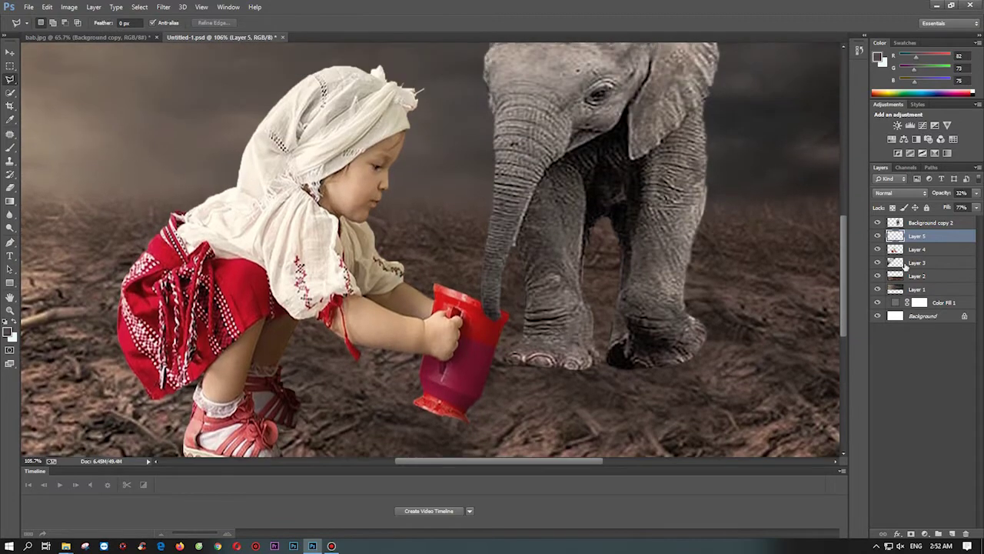
left_click_drag(915, 249, 915, 223)
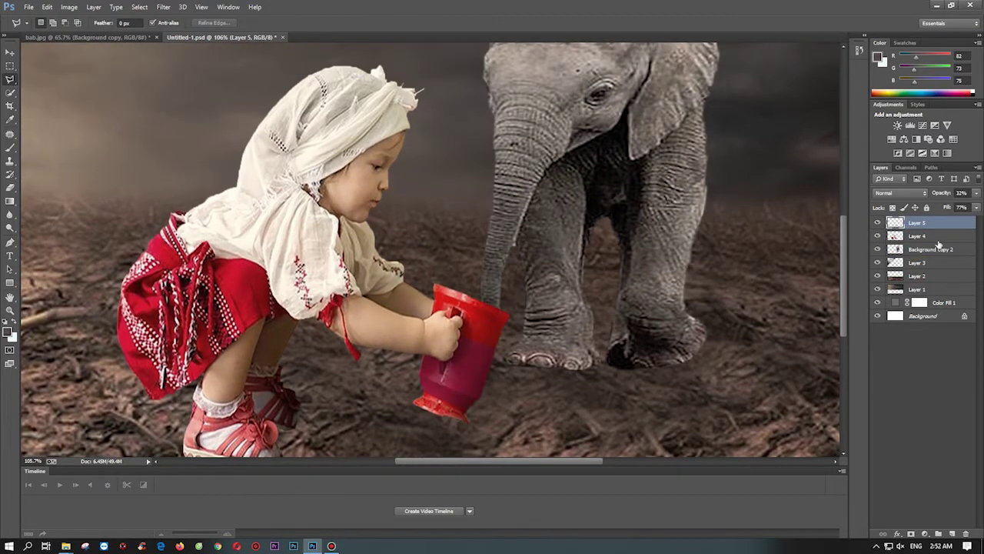
- Widen the elephant slightly with Free Transform
left_click(931, 249)
key("ctrl+t")
left_click_drag(476, 376, 461, 356)
left_click_drag(722, 377, 702, 401)
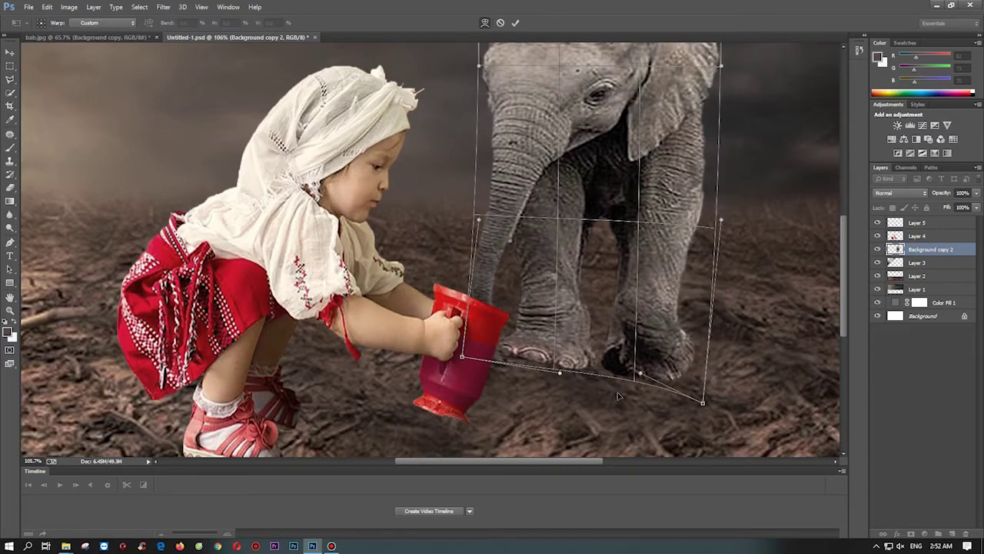
key("Escape")
key("ctrl+t")
key("ctrl+0")
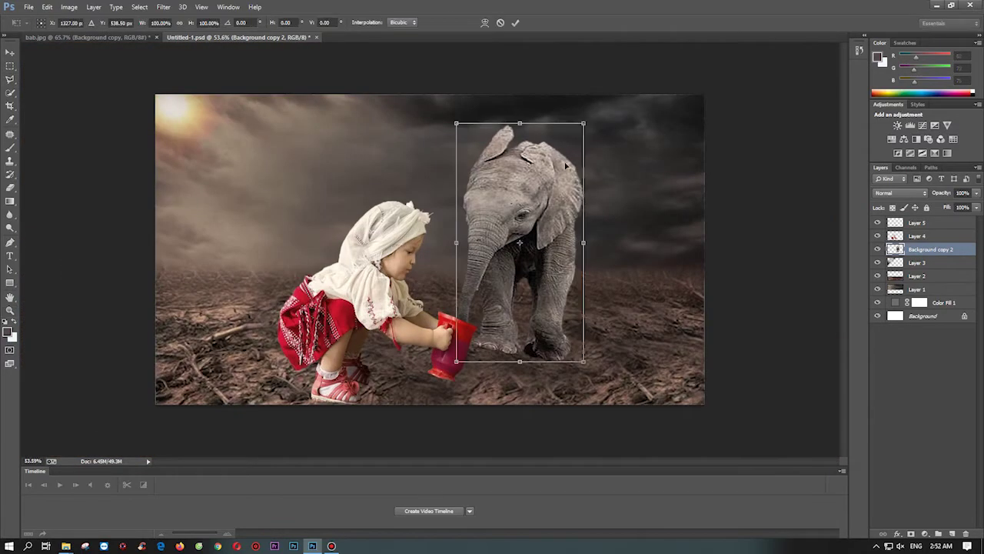
mouse_move(583, 242)
left_mouse_down()
mouse_move(603, 242)
mouse_move(452, 317)
left_mouse_up()
key("Return")
- Open Filter > Liquify on the elephant layer
key("z")
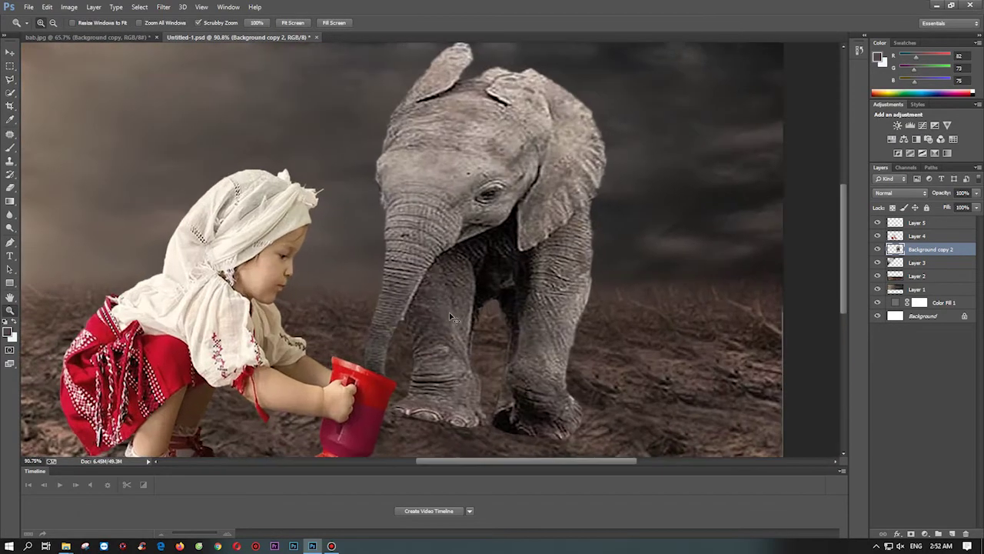
left_click(163, 7)
left_click(188, 91)
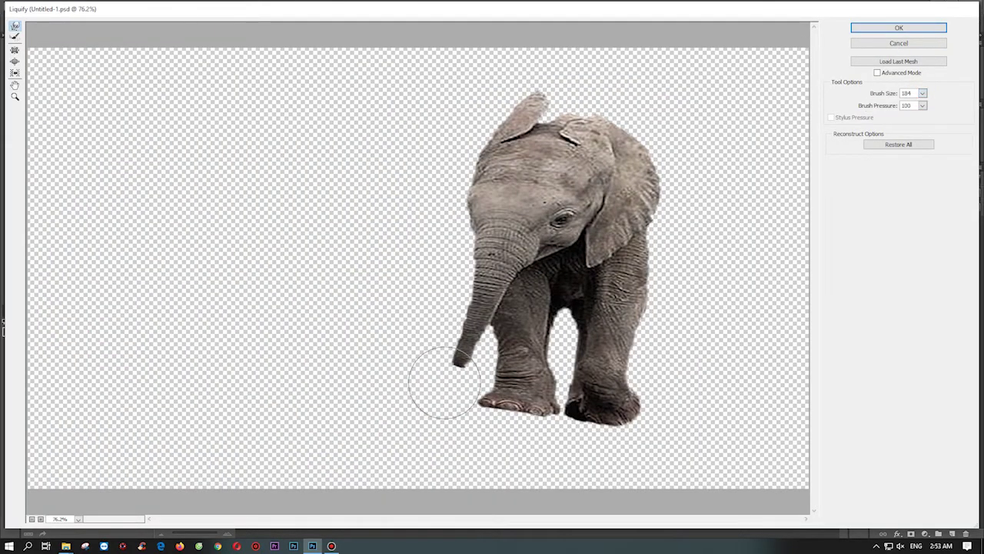
- Push the elephant's trunk edge outward with Liquify's Forward Warp and apply it
left_click_drag(439, 378, 446, 385)
left_click_drag(468, 308, 453, 317)
left_click(898, 28)
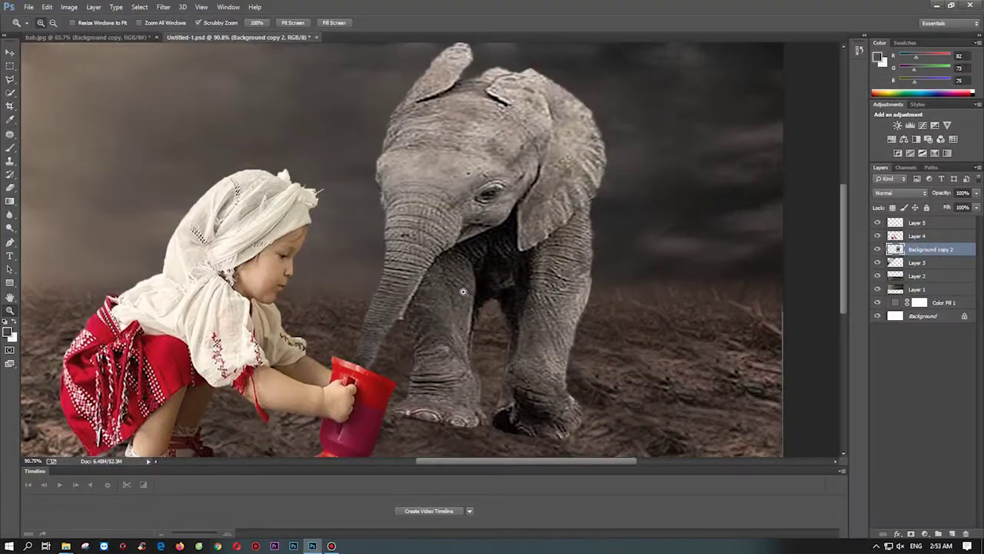
- Warp the elephant, pulling its bottom-left corner down
key("ctrl+t")
right_click(423, 302)
left_click(461, 380)
left_click_drag(349, 436, 353, 450)
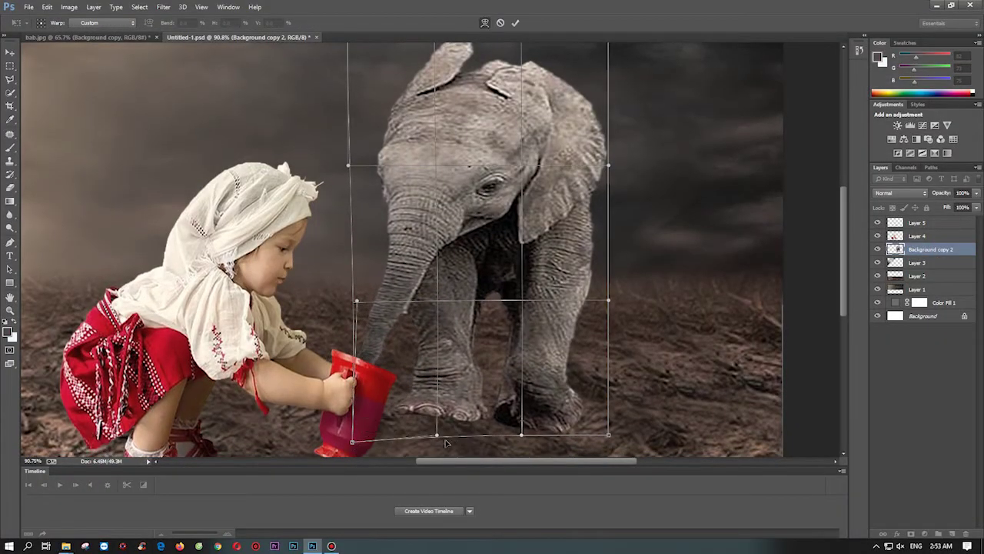
key("Return")
- Reapply Liquify, pushing the body edge to close the gap between trunk and front leg
key("z")
left_click_drag(446, 249, 492, 251)
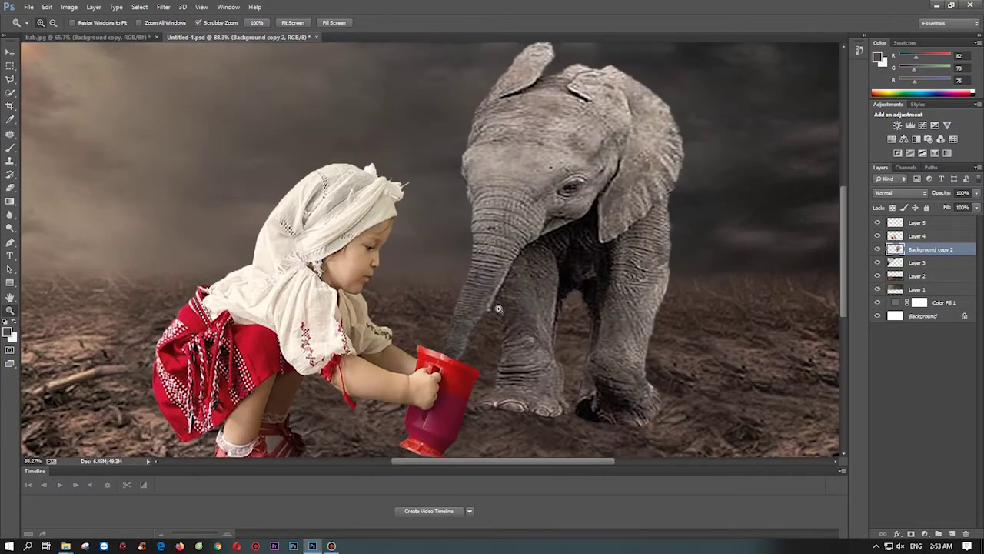
key("l")
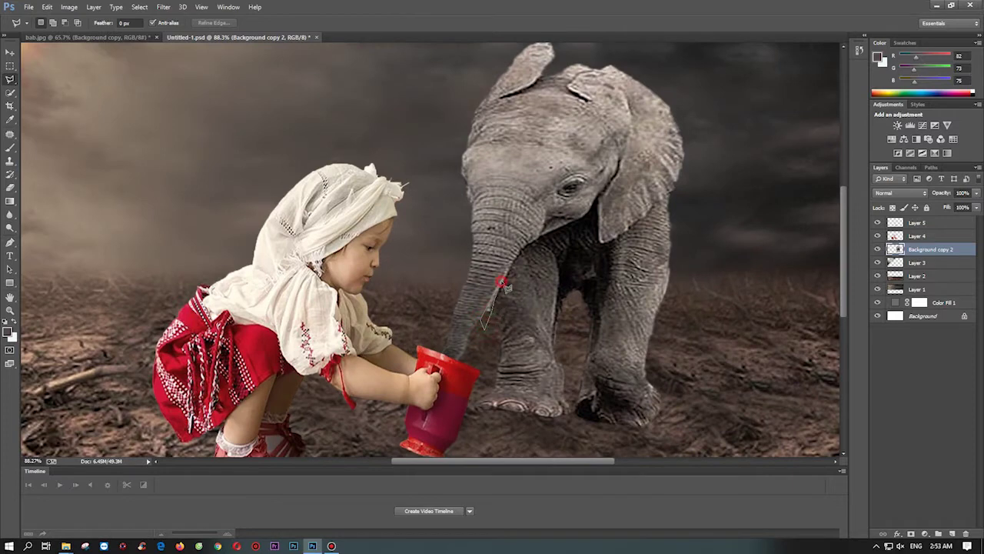
key("ctrl+minus")
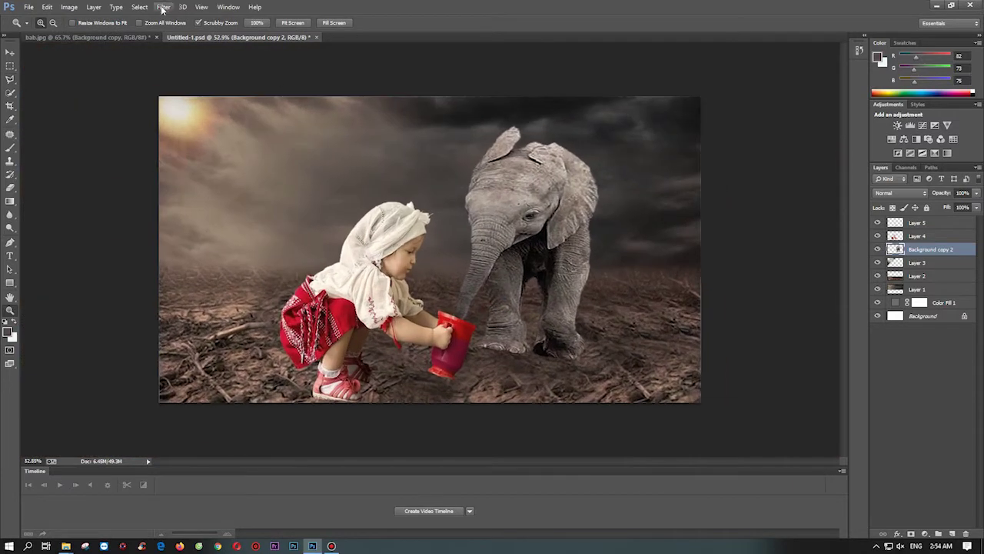
key("ctrl+shift+x")
left_click_drag(527, 323, 807, 216)
key("w")
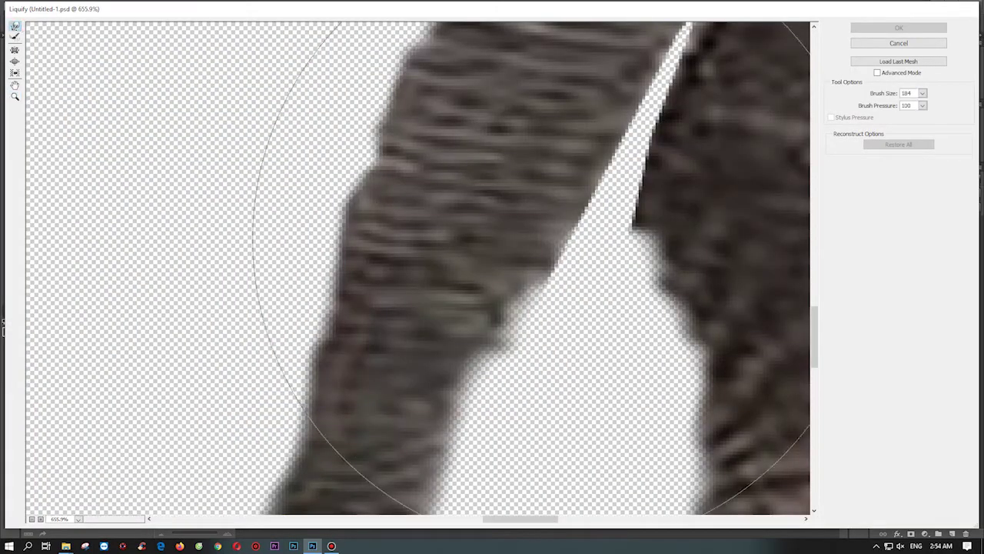
left_click(923, 93)
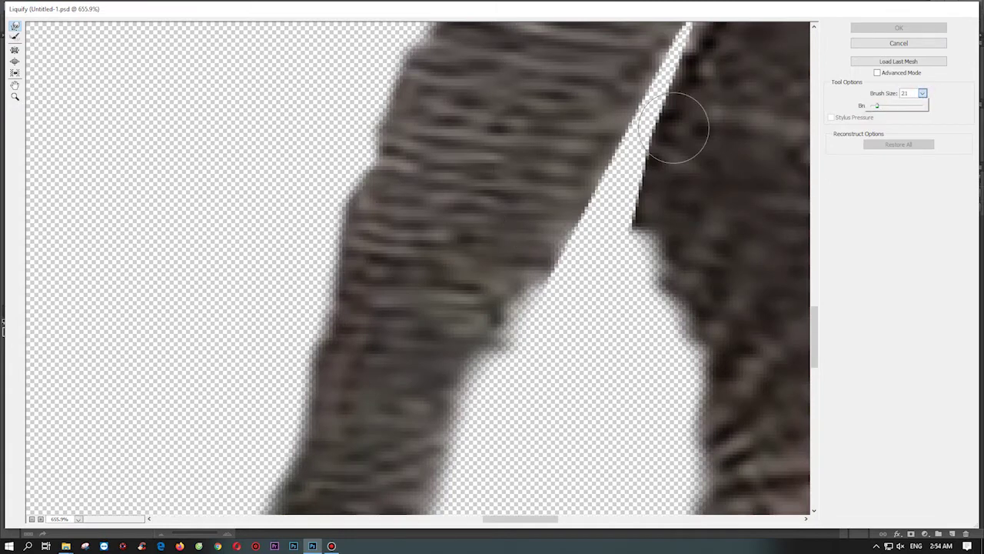
mouse_move(675, 127)
left_mouse_down()
mouse_move(618, 193)
mouse_move(672, 49)
mouse_move(681, 143)
mouse_move(592, 184)
left_mouse_up()
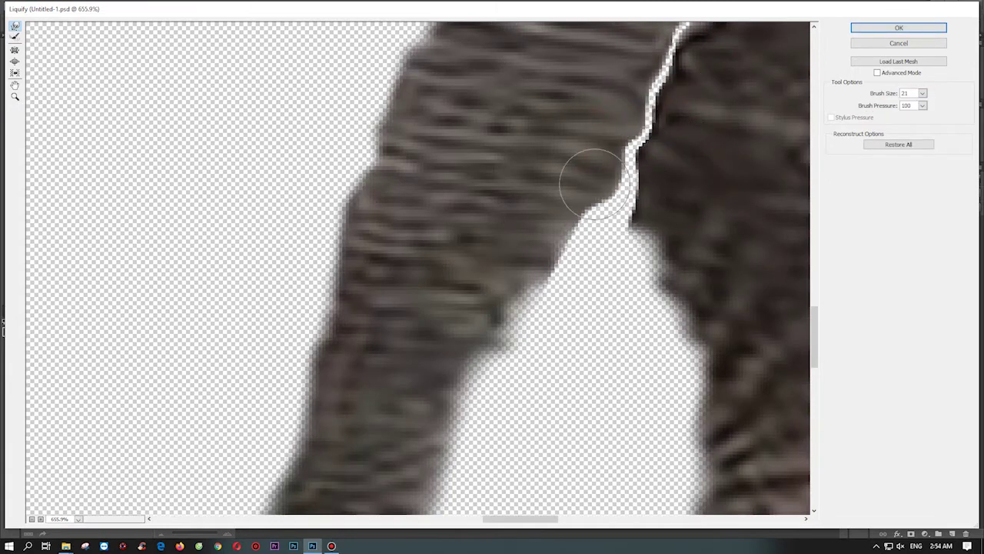
key("Return")
scroll(546, 266, "up", 3)
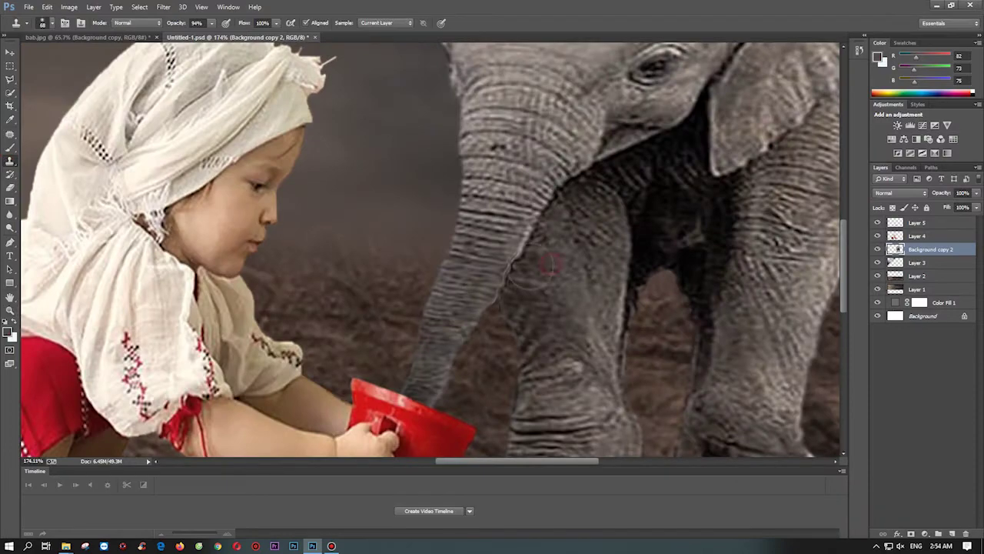
- Clone skin texture over the elephant's trunk, then zoom out to the full composite
key("z")
left_click_drag(530, 266, 483, 275)
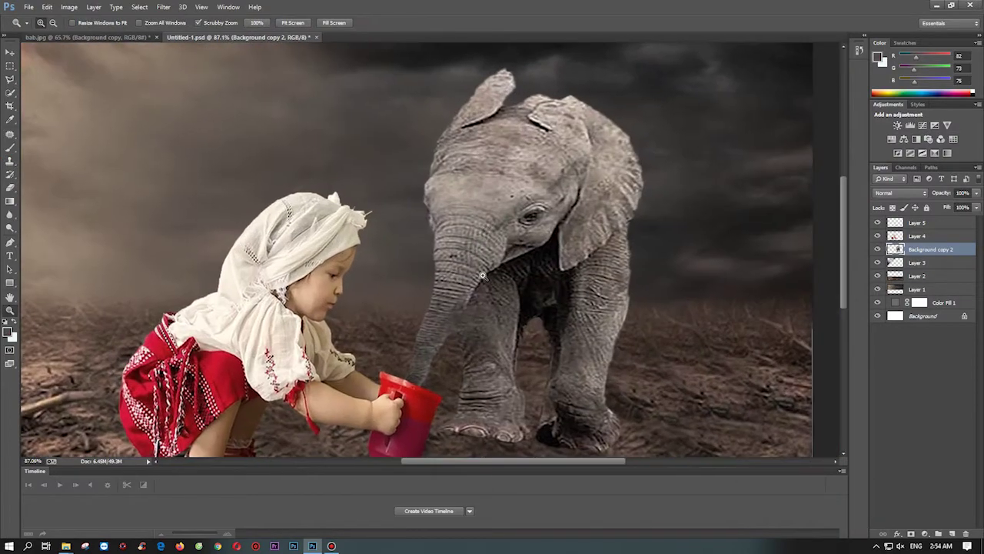
left_click(10, 161)
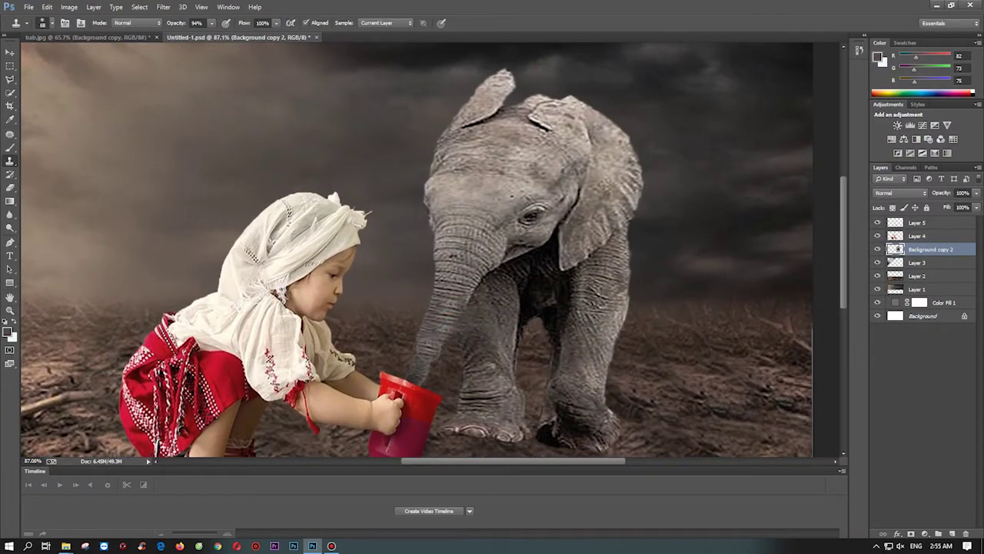
right_click(429, 348)
key("Escape")
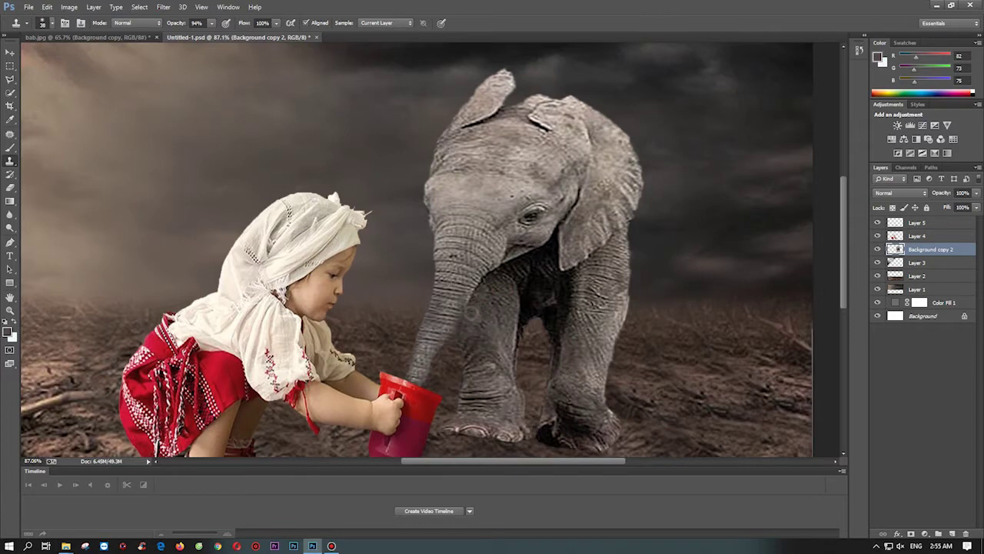
key("z")
left_click_drag(484, 317, 509, 248)
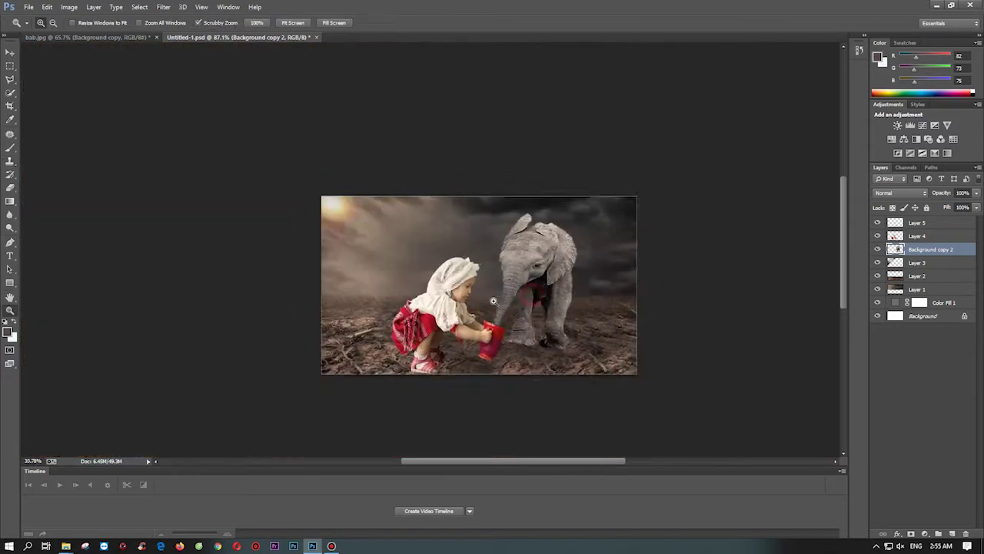
- Darken the elephant with Levels: input 15 / 0.87, output white 174
key("ctrl+l")
left_click_drag(858, 349, 814, 352)
left_click_drag(794, 306, 803, 307)
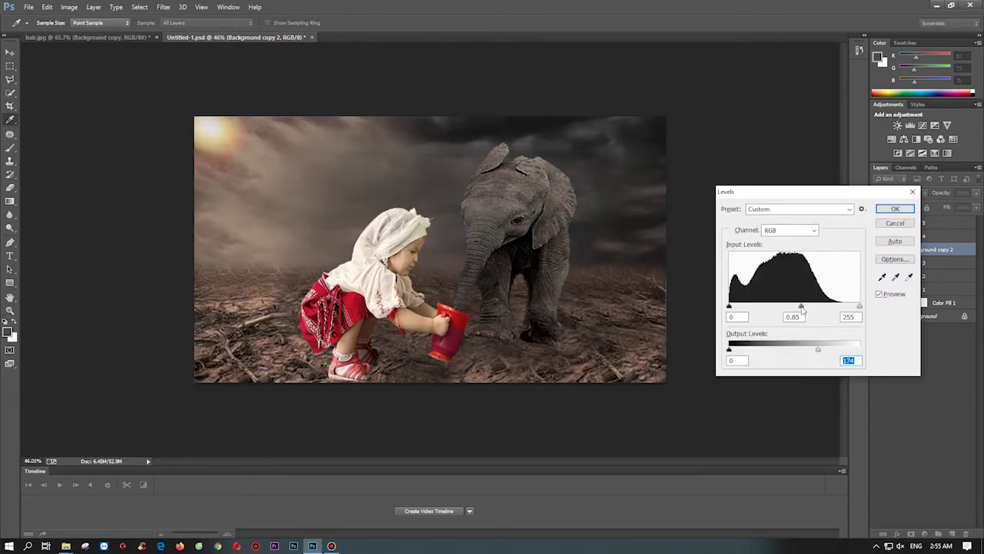
left_click_drag(729, 306, 741, 310)
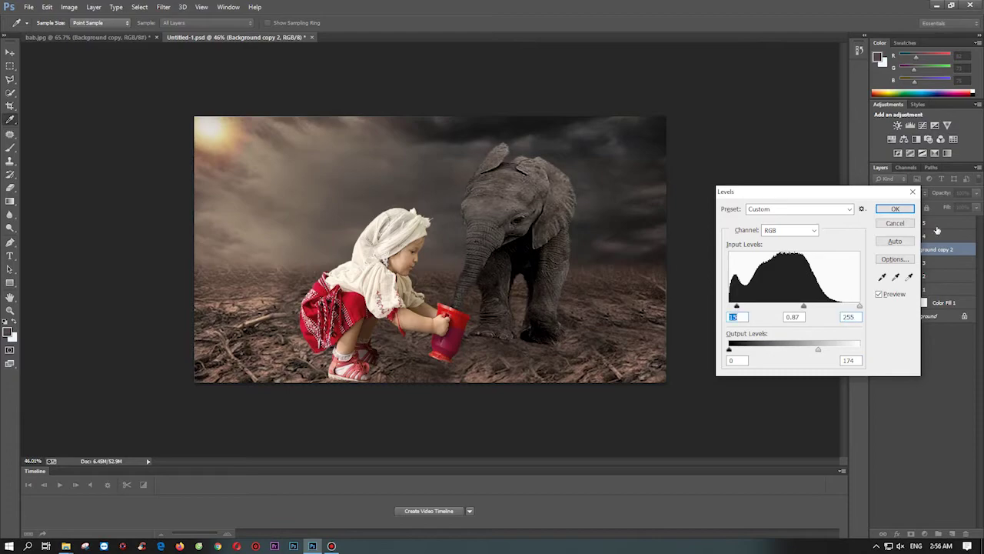
key("Return")
left_click(937, 233)
left_click_drag(755, 260, 777, 262)
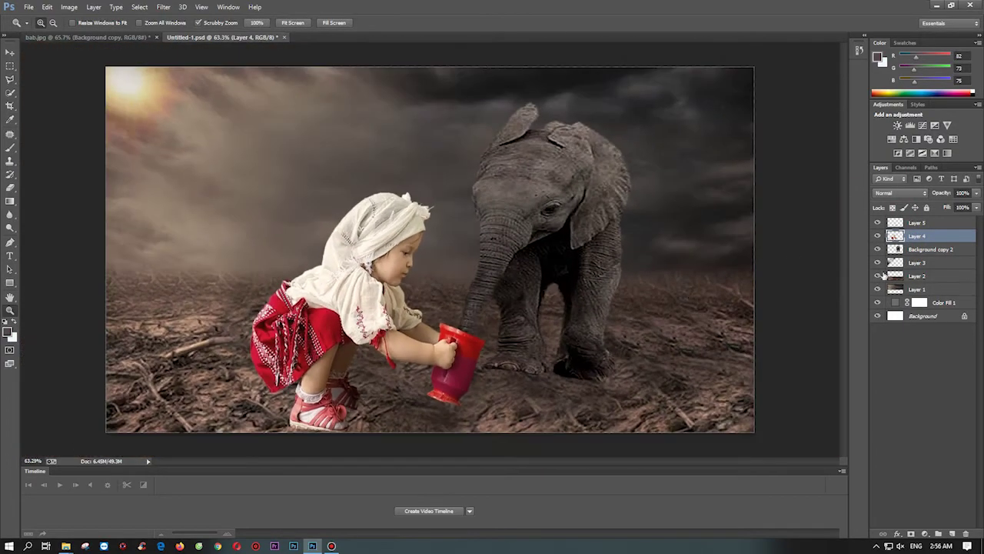
- Copy a lasso-selected piece of the jug rim to Layer 6 and warp it to follow the jug
left_click_drag(457, 332, 492, 332)
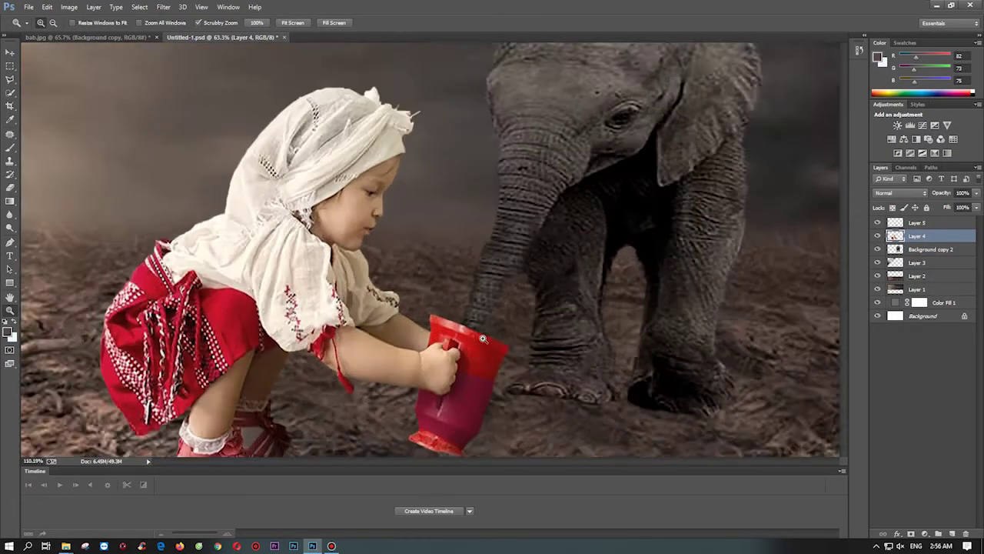
key("l")
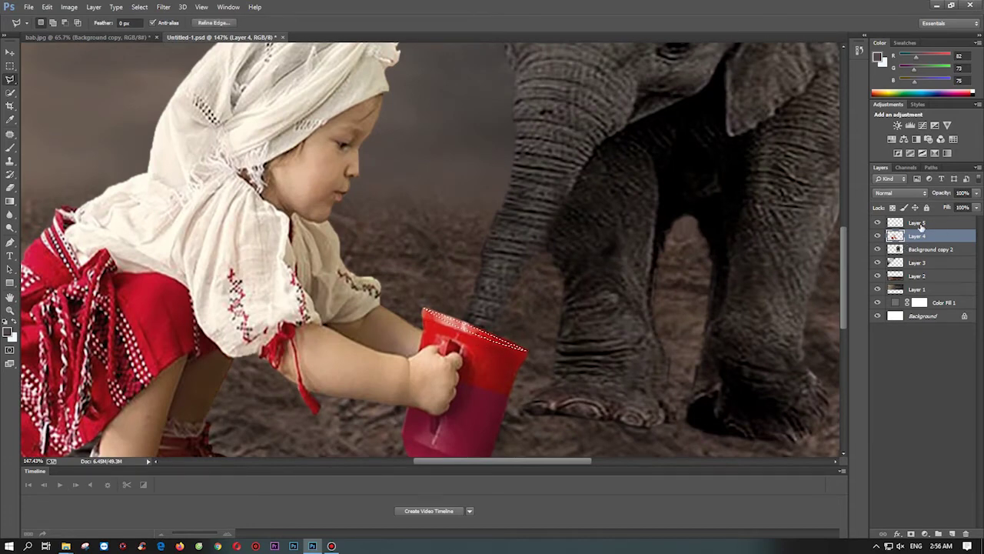
key("ctrl+j")
key("ctrl+t")
left_click_drag(497, 338, 501, 325)
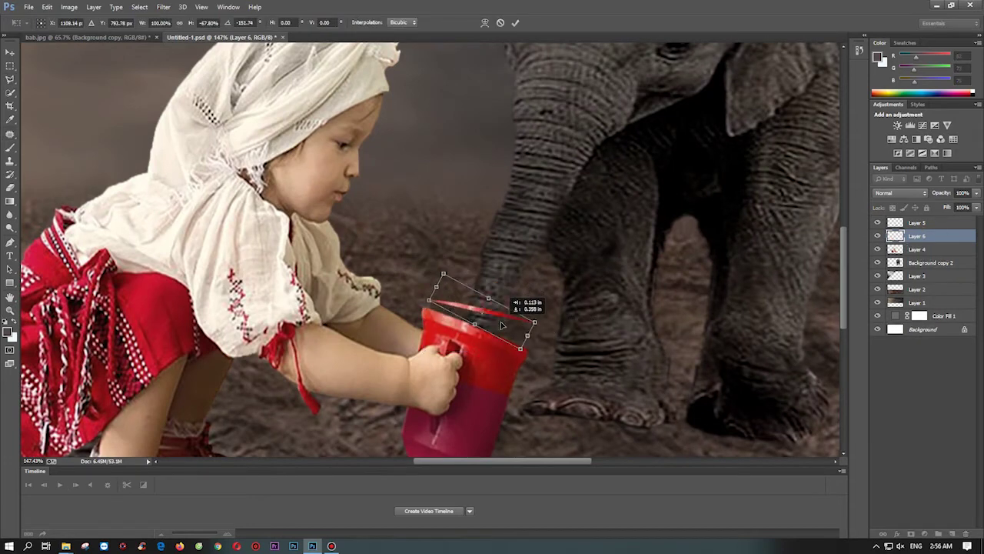
right_click(510, 316)
left_click(538, 387)
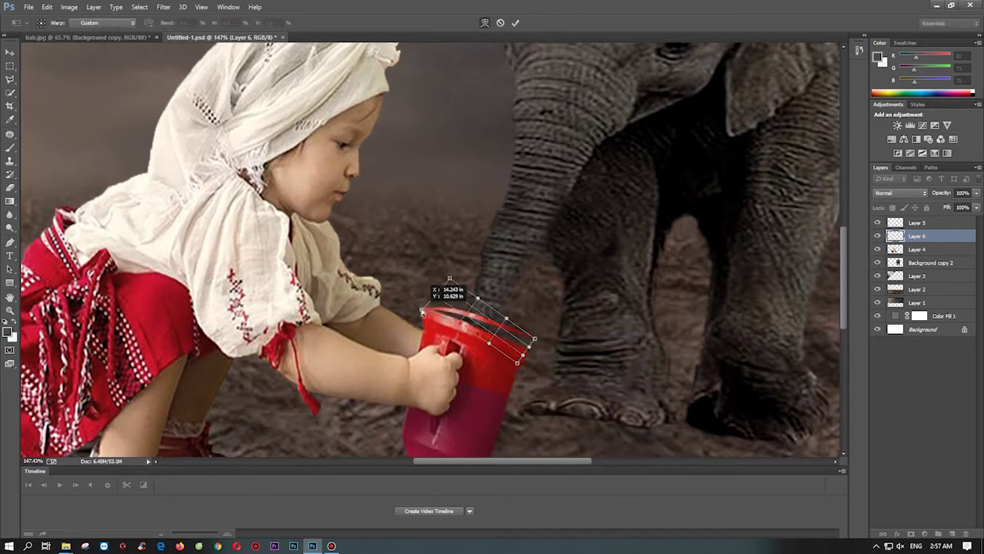
left_click_drag(517, 361, 483, 417)
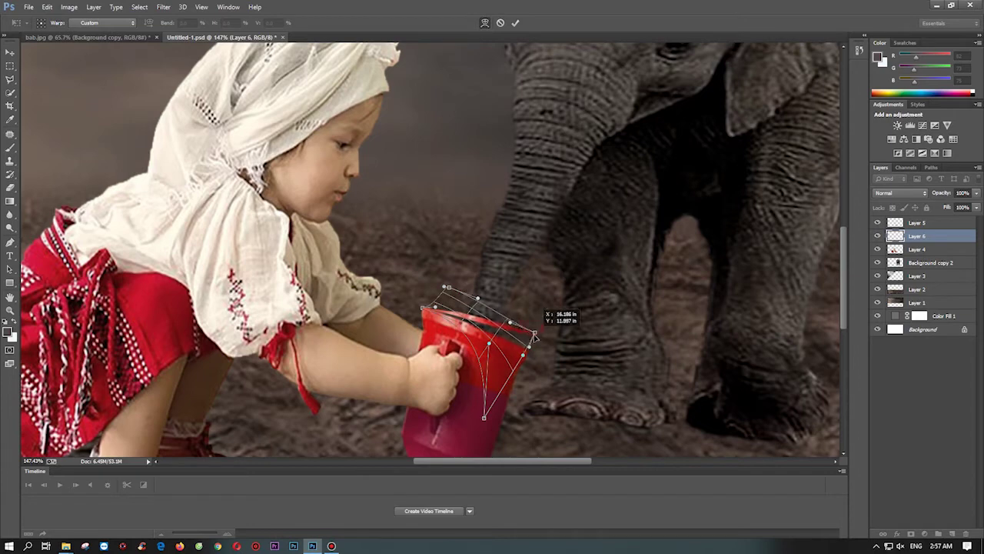
key("Return")
- Move Layer 6 below Background copy 2 and warp it to match the jug opening
left_click_drag(912, 235, 913, 268)
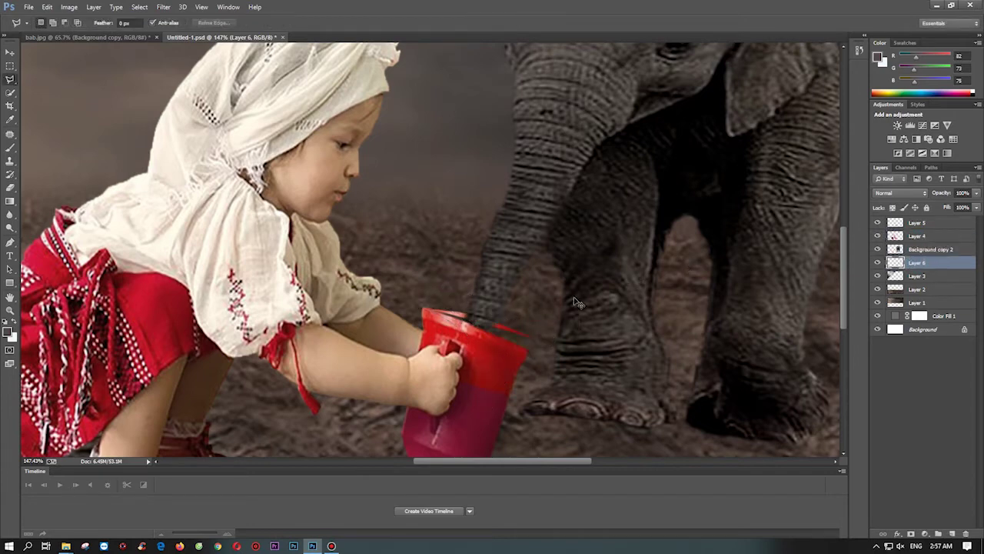
key("ctrl+t")
left_click_drag(531, 338, 529, 352)
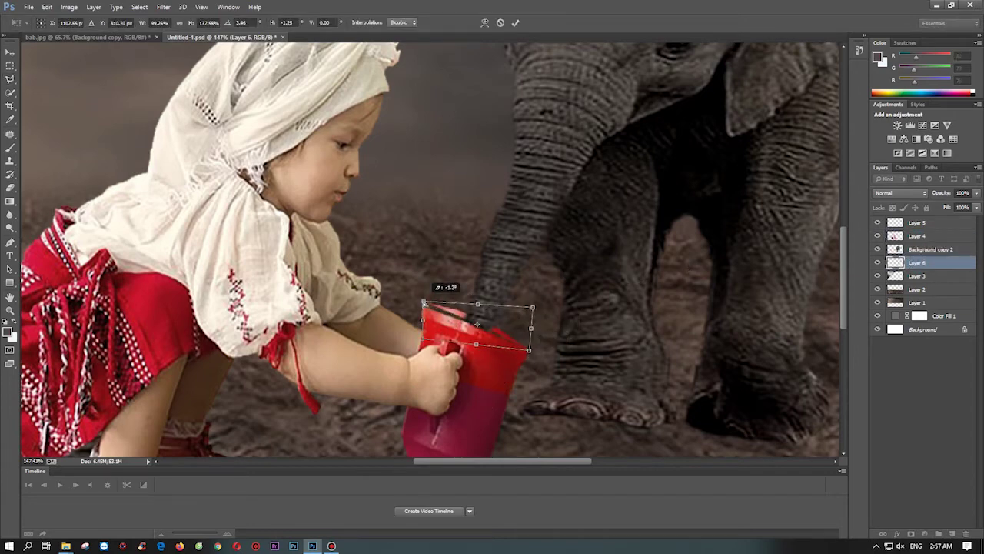
right_click(513, 313)
left_click(565, 401)
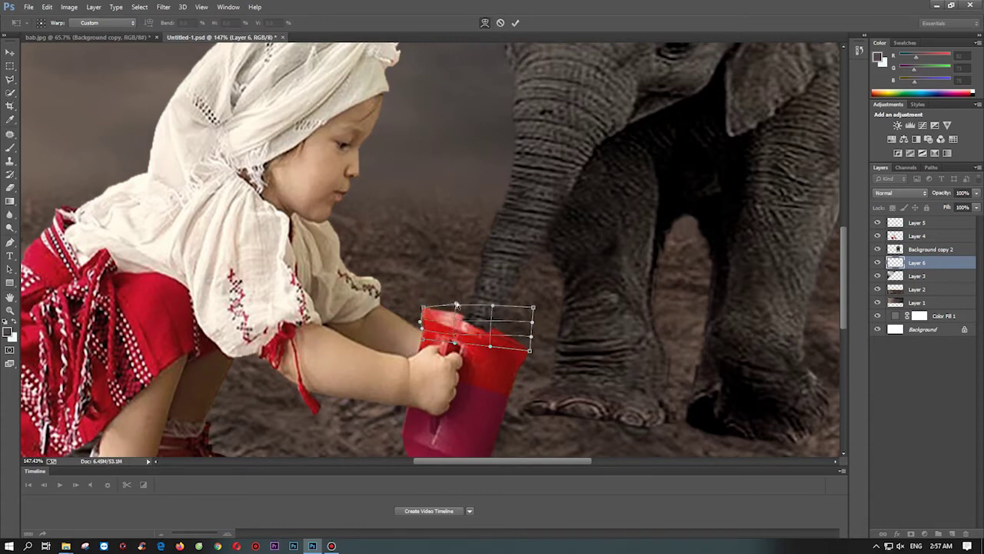
left_click_drag(533, 308, 548, 293)
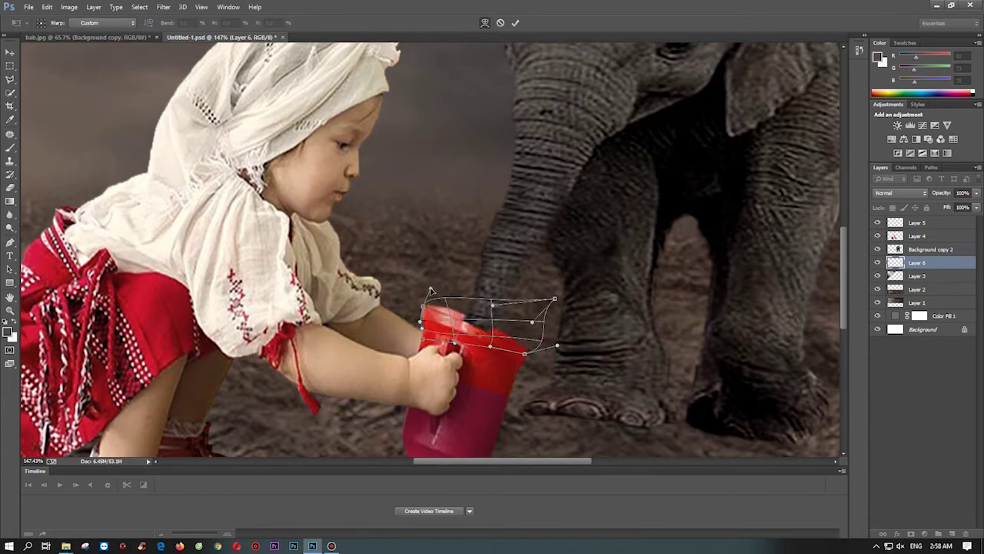
key("Return")
key("z")
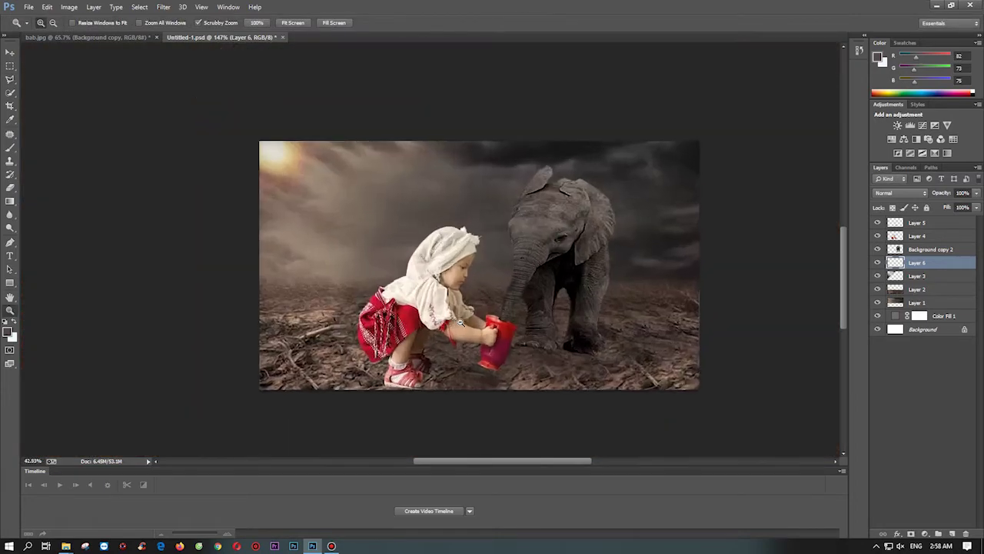
left_click_drag(462, 338, 547, 352)
- Erase parts of Layer 5 around the jug and the elephant's feet
left_click(915, 236)
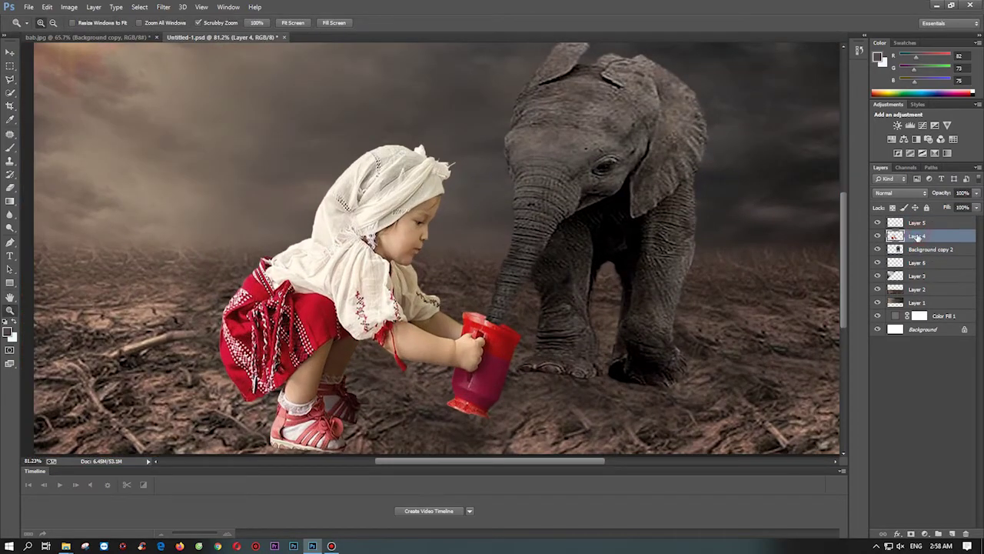
left_click(916, 222)
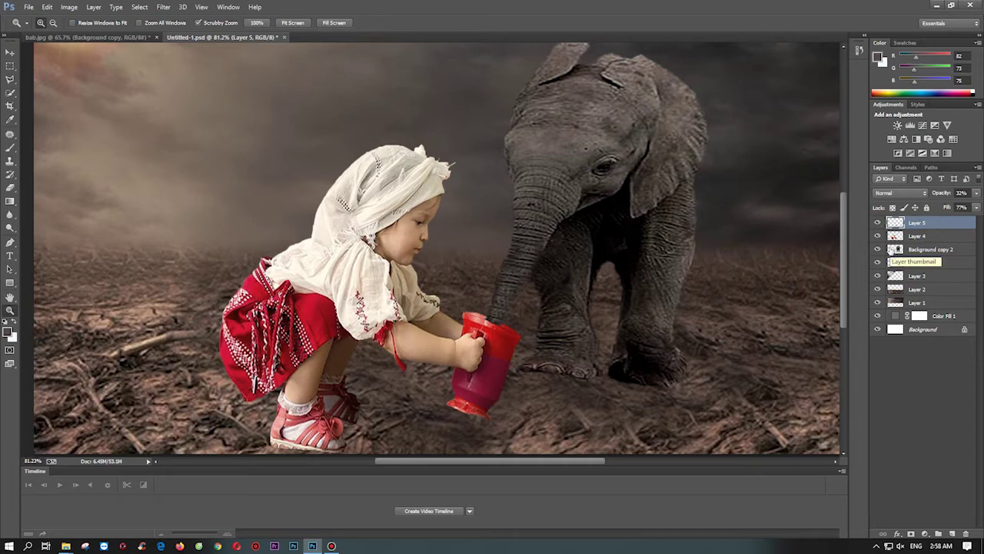
key("e")
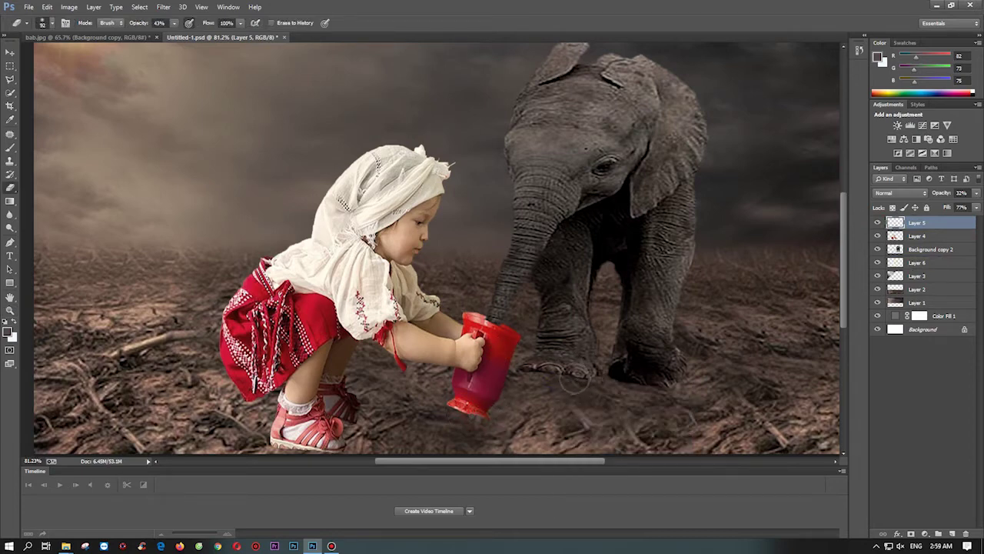
key("l")
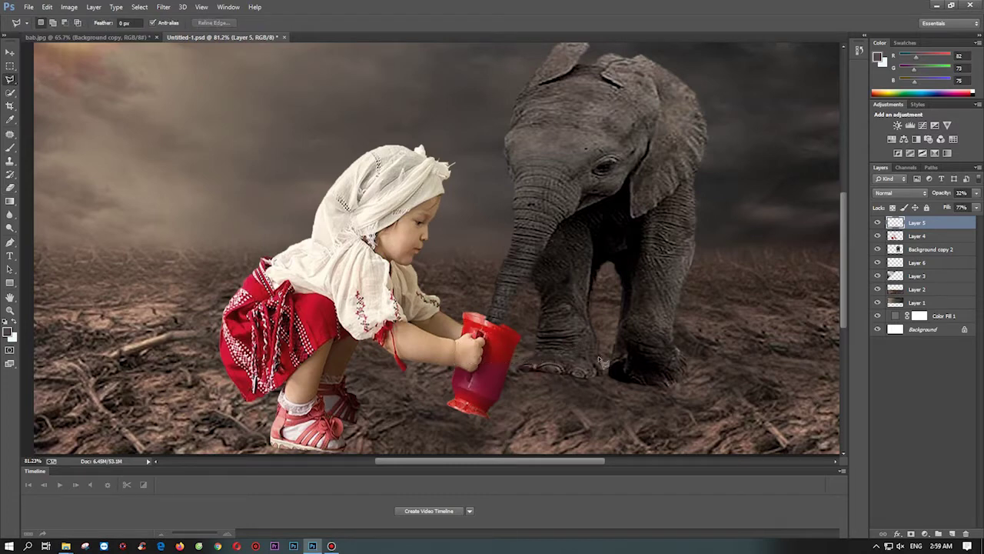
key("e")
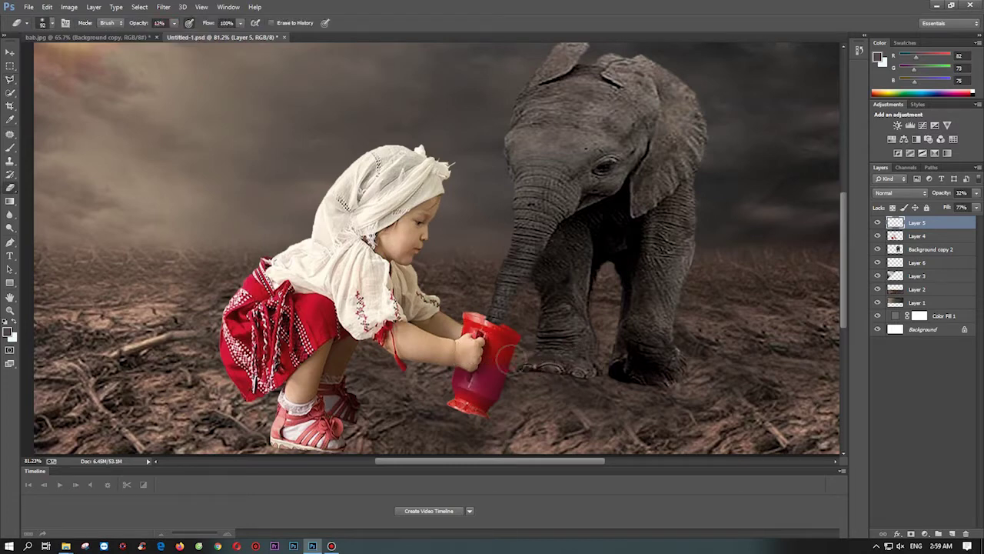
- Tone down the girl on Layer 4 with Levels: midtones 0.81, output white 195
key("z")
left_click_drag(761, 260, 823, 259)
key("alt+bracketleft")
key("ctrl+l")
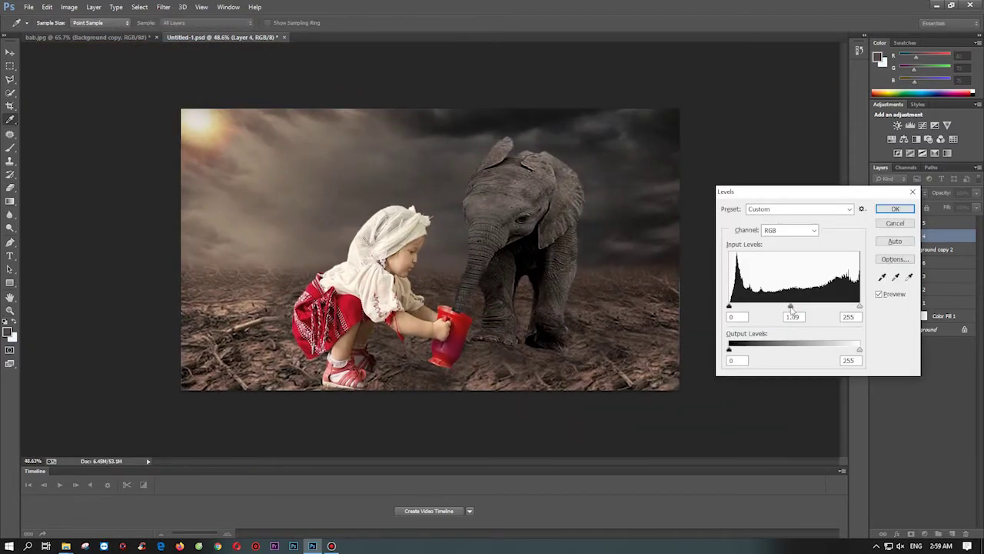
left_click_drag(860, 350, 826, 352)
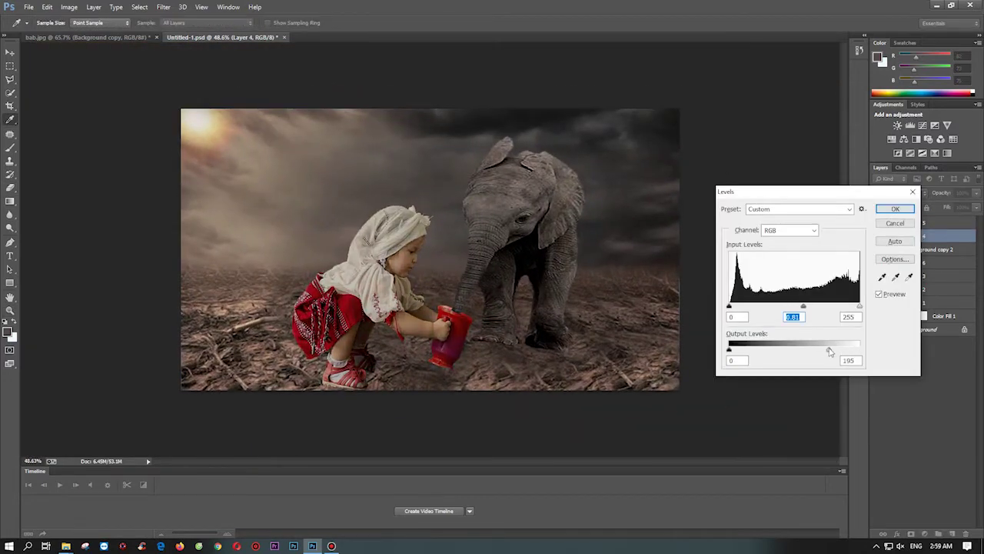
key("Return")
scroll(324, 270, "up", 2)
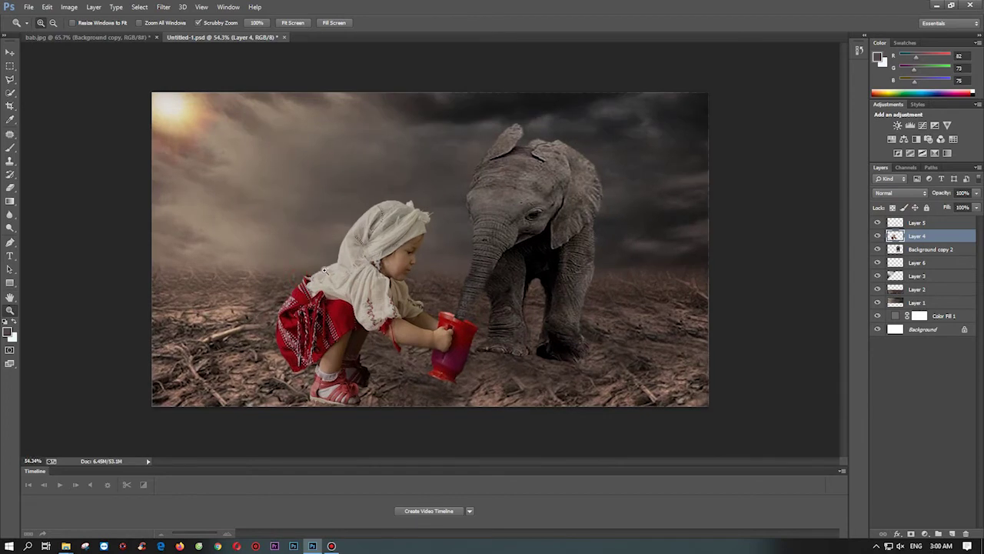
- Dodge the elephant's head and trunk on Background copy 2 with a smaller brush
key("o")
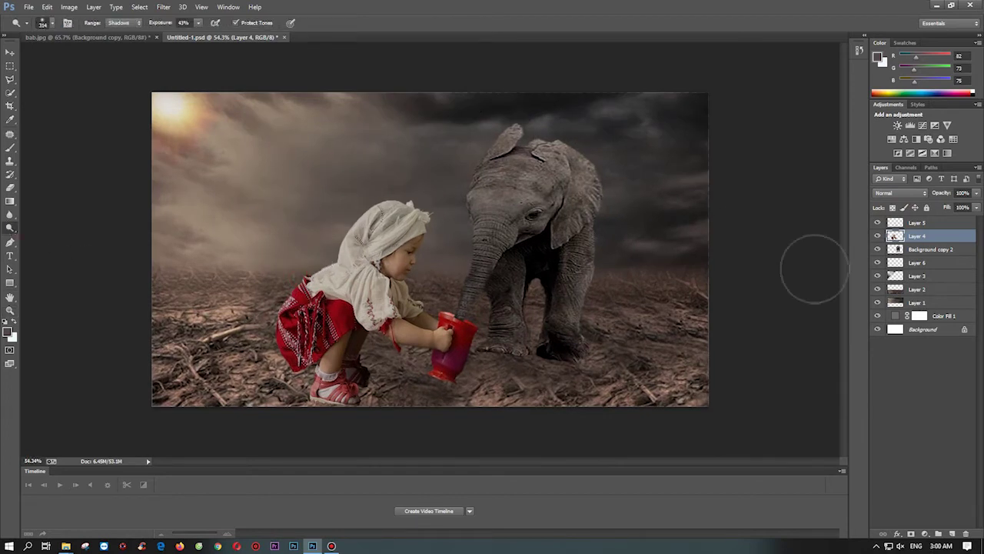
left_click(931, 249)
right_click(532, 220)
left_click_drag(643, 235, 615, 235)
left_click(538, 141)
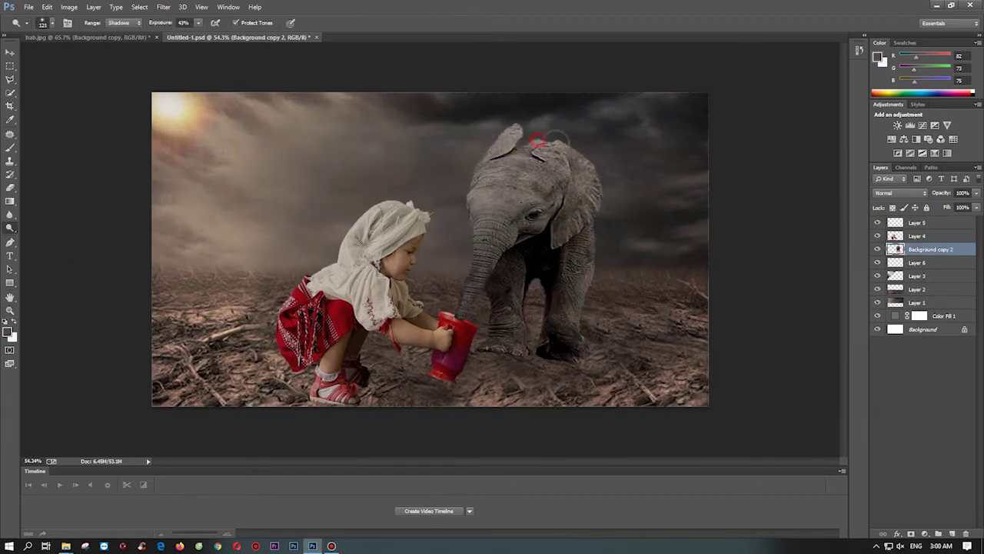
left_click_drag(475, 206, 464, 273)
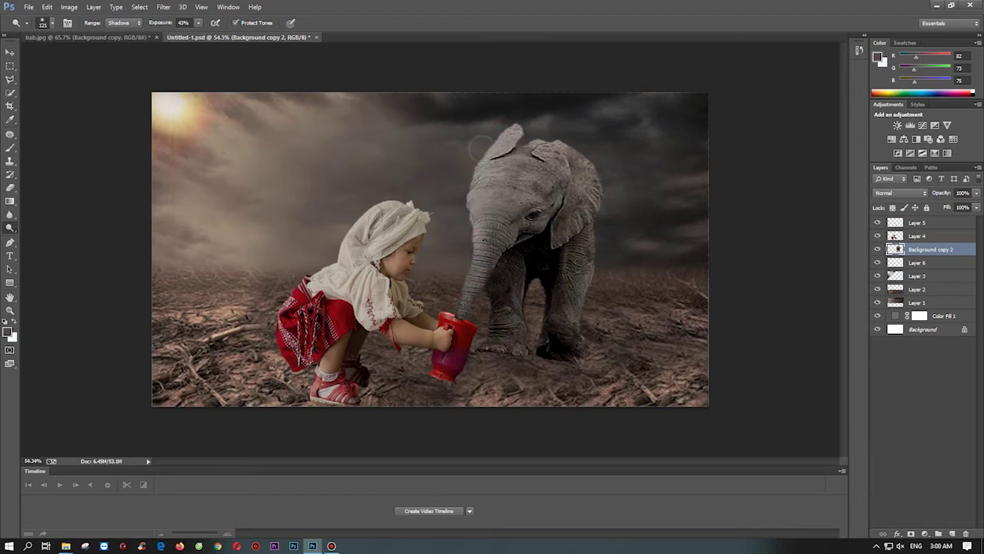
left_click_drag(481, 147, 496, 213)
left_click_drag(486, 298, 496, 283)
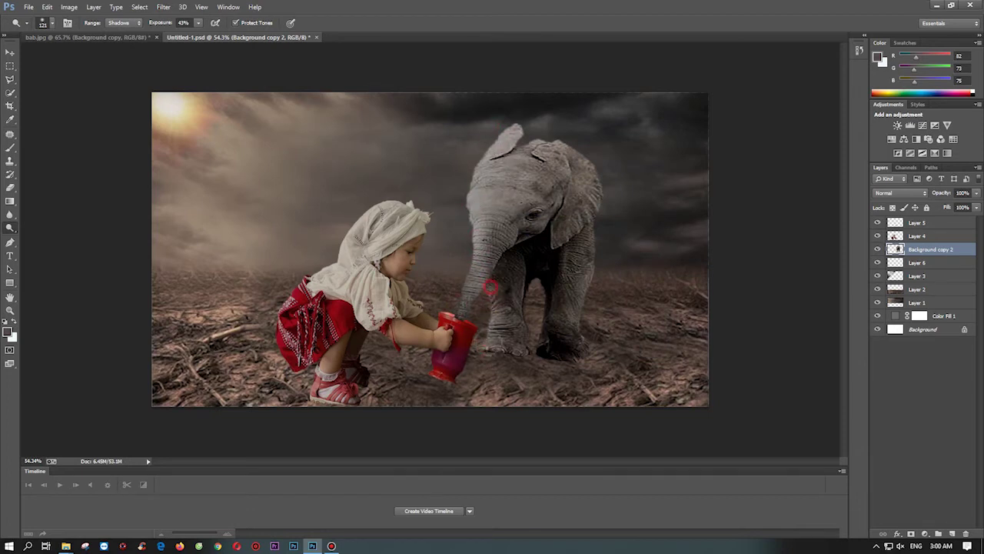
- Add a trial Photo Filter adjustment layer, then remove it again
left_click(925, 533)
left_click(911, 441)
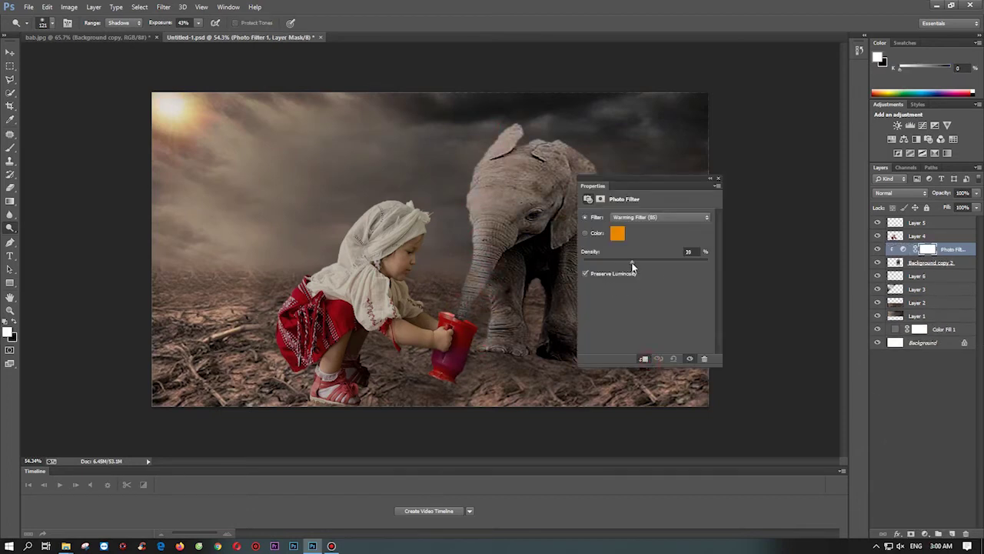
left_click(718, 178)
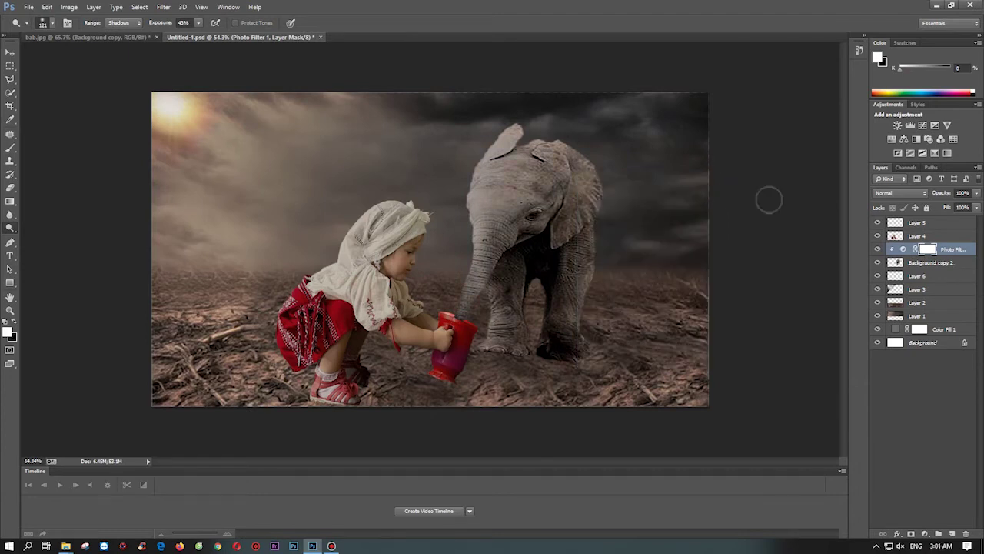
key("ctrl+z")
key("b")
right_click(314, 292)
- Pick a yellow foreground colour for the brush
left_click(8, 331)
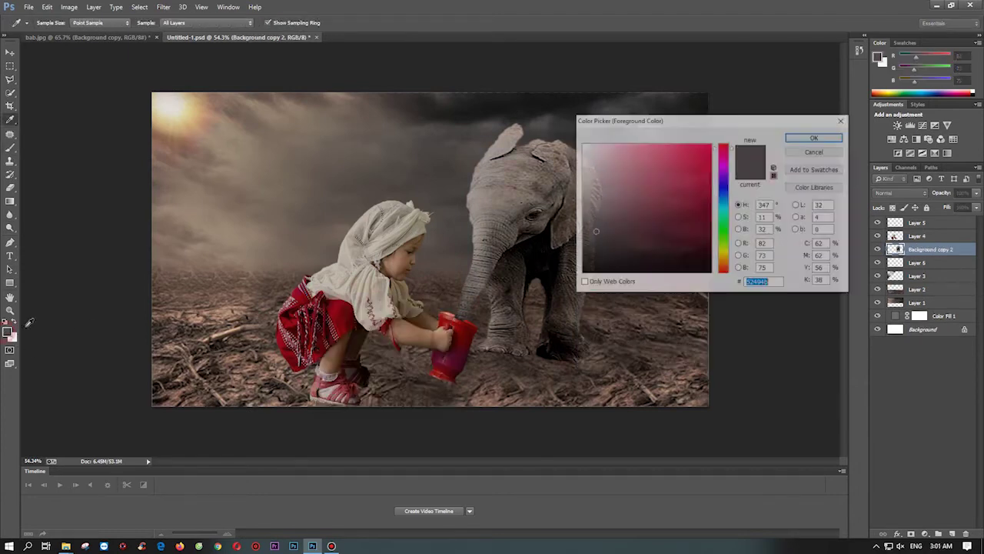
left_click(715, 261)
left_click(589, 228)
key("Return")
- Load the elephant selection and paint a yellow glow along its left edge on a new layer
key("ctrl+shift+alt+n")
right_click(521, 121)
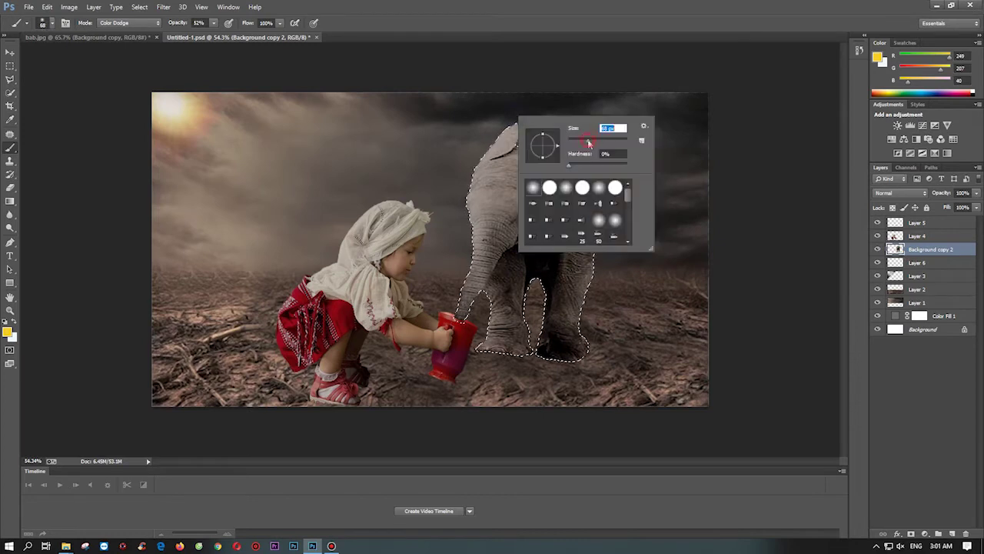
key("Escape")
left_click_drag(521, 120, 499, 350)
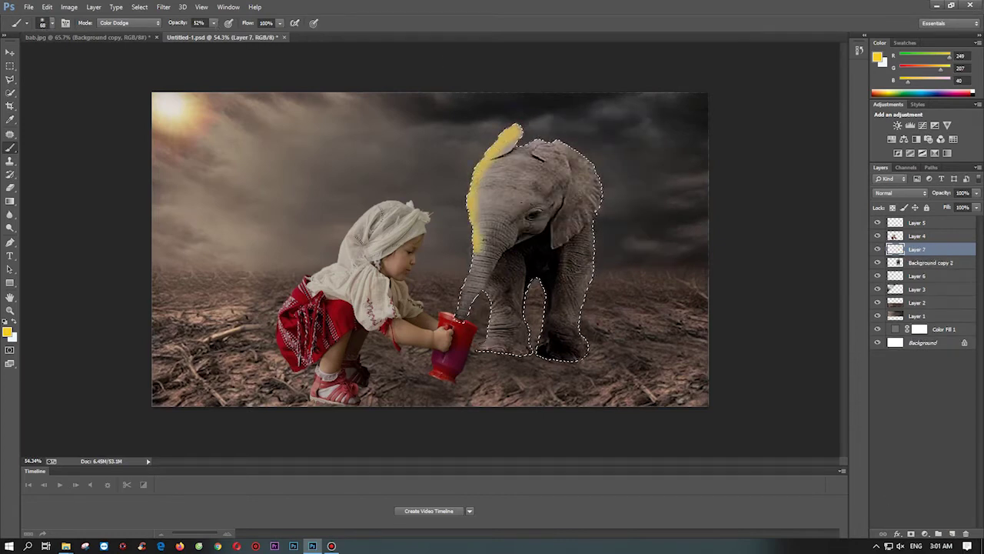
- Blend the glow layer in Lighten mode at 25% opacity and deselect
left_click(900, 193)
mouse_move(972, 210)
left_mouse_down()
mouse_move(929, 208)
mouse_move(941, 208)
left_mouse_up()
left_click(882, 327)
left_click(911, 193)
left_click(902, 286)
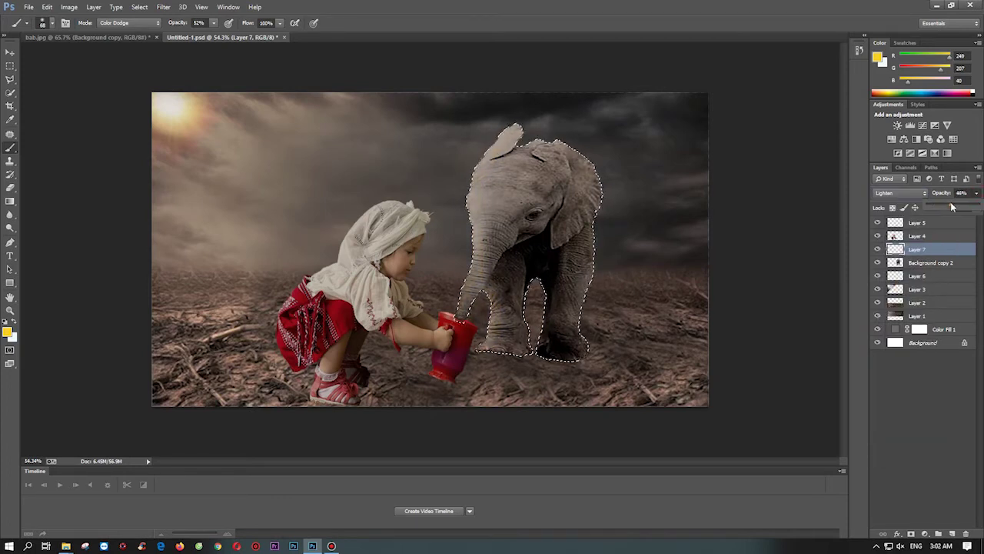
key("ctrl+d")
- Reset colours to black and white and set the brush mode to Color Burn
key("z")
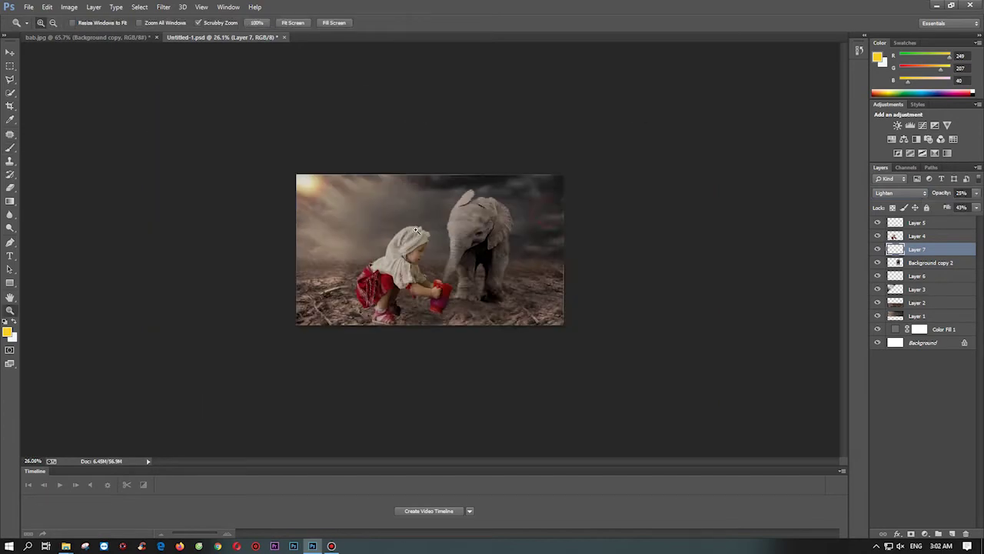
mouse_move(477, 266)
left_mouse_down()
mouse_move(430, 265)
mouse_move(490, 294)
left_mouse_up()
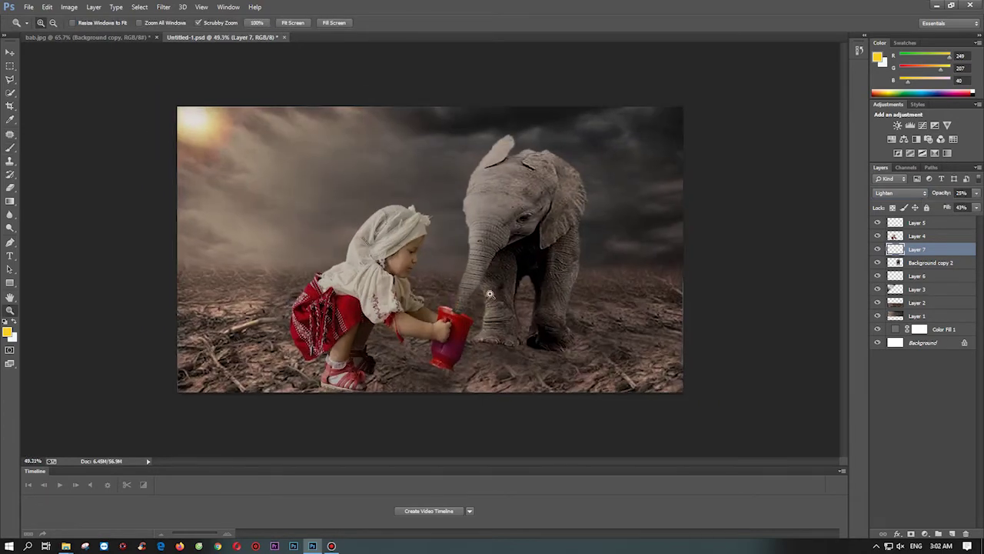
key("b")
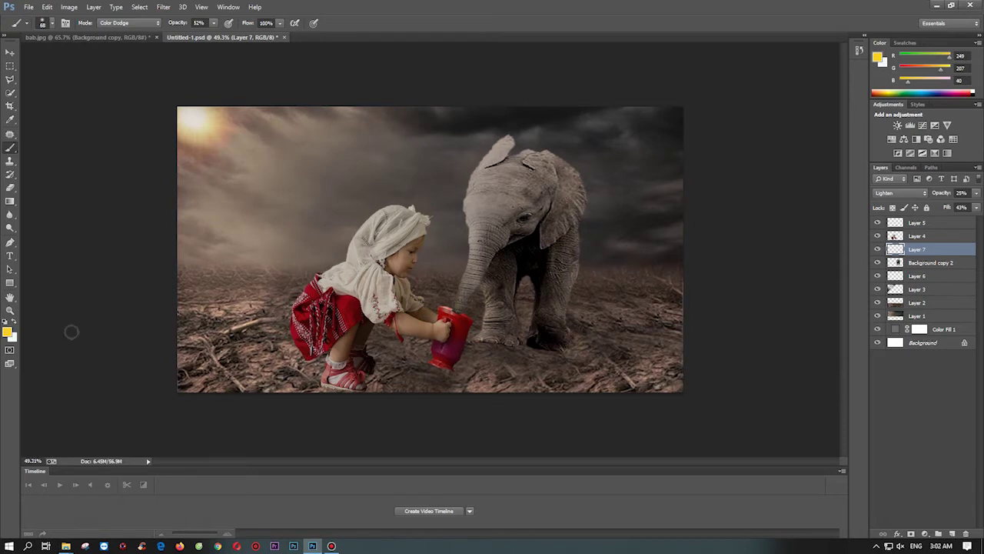
key("d")
left_click(128, 23)
left_click(127, 88)
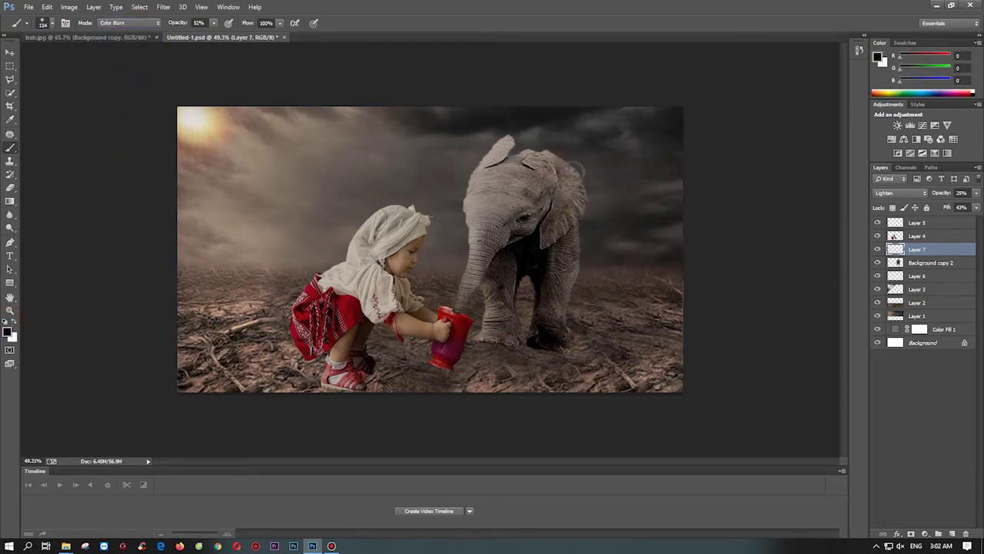
- Color Burn the elephant's trunk and front leg, undoing the stroke on the ear
key("7")
key("alt+bracketleft")
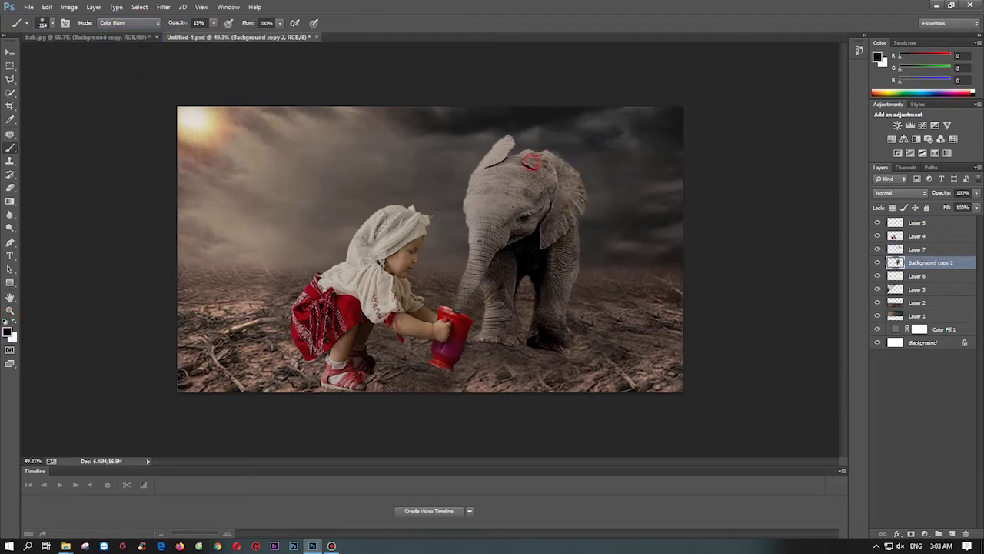
mouse_move(531, 160)
left_mouse_down()
mouse_move(569, 208)
mouse_move(543, 238)
left_mouse_up()
key("ctrl+z")
key("bracketright")
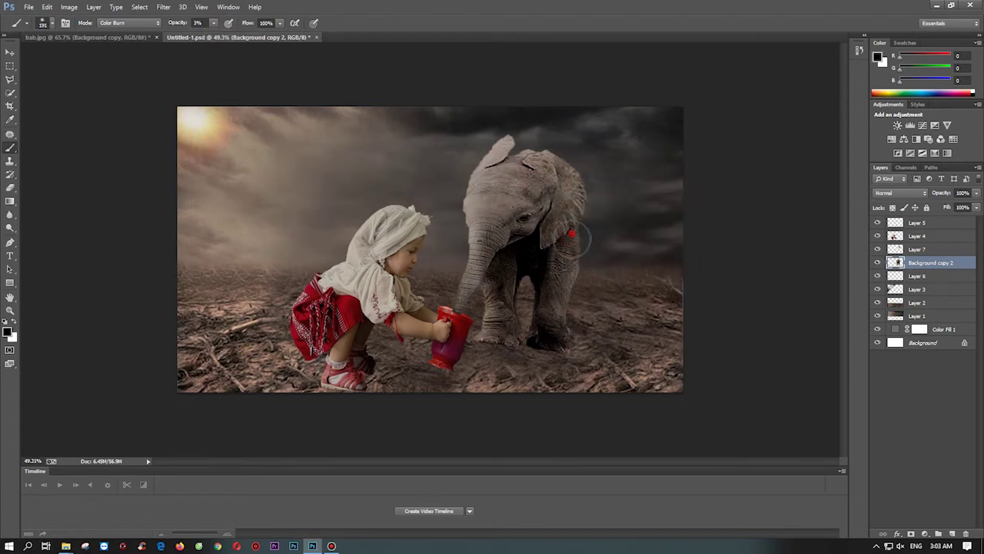
scroll(508, 323, "down", 1)
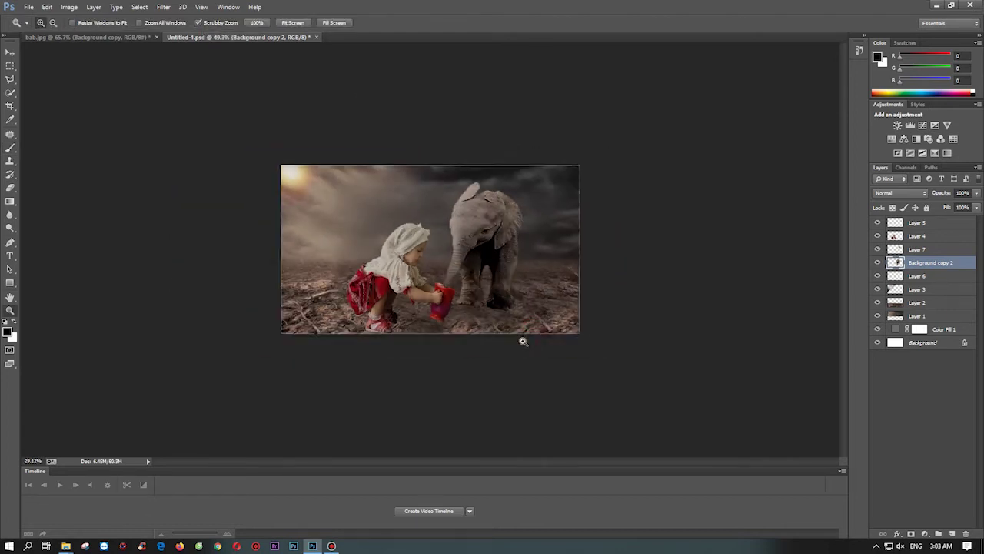
scroll(534, 264, "up", 2)
scroll(499, 263, "up", 2)
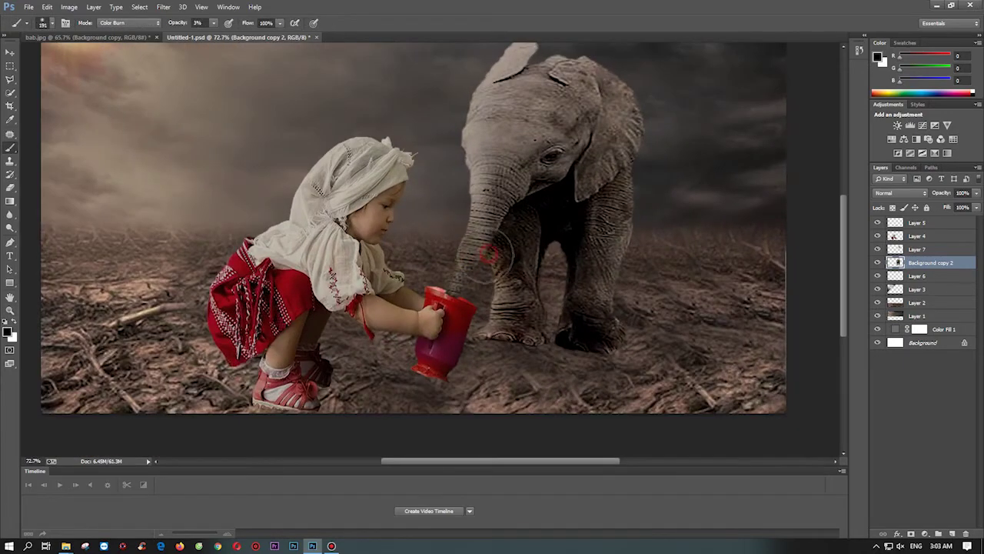
left_click_drag(469, 263, 480, 262)
key("z")
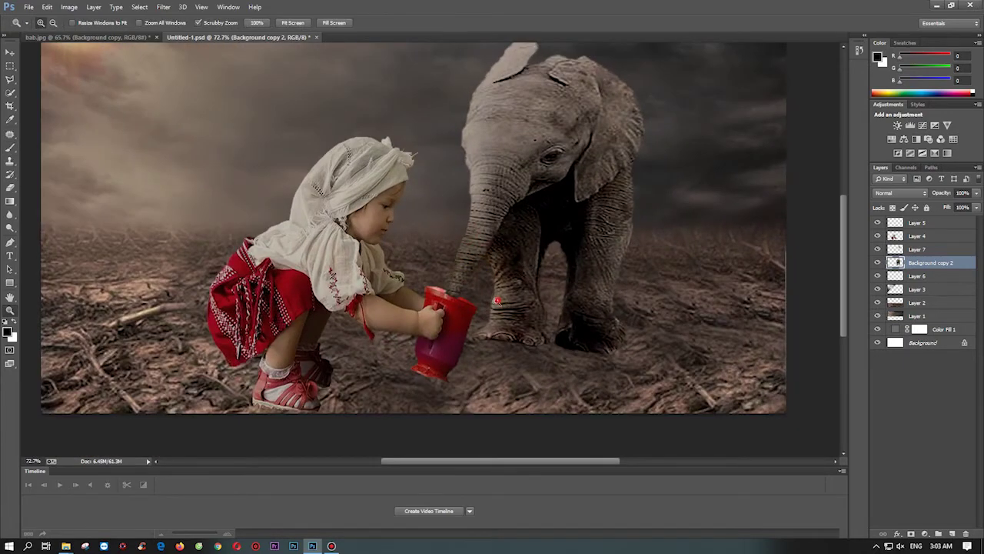
left_click(470, 298, "alt")
- Try shrinking the girl on Layer 4, then undo it and step back through history
left_click(917, 235)
key("ctrl+t")
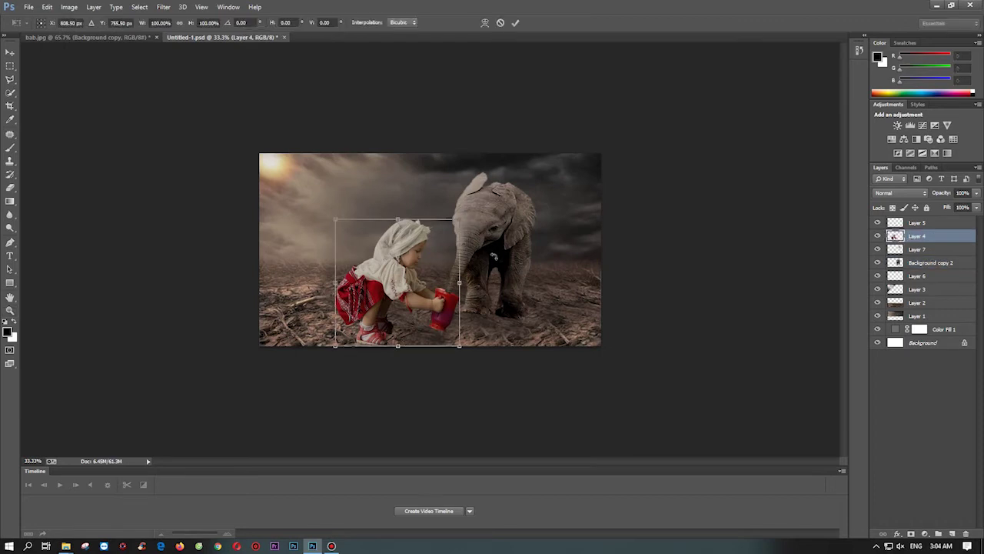
left_click_drag(336, 222, 360, 253)
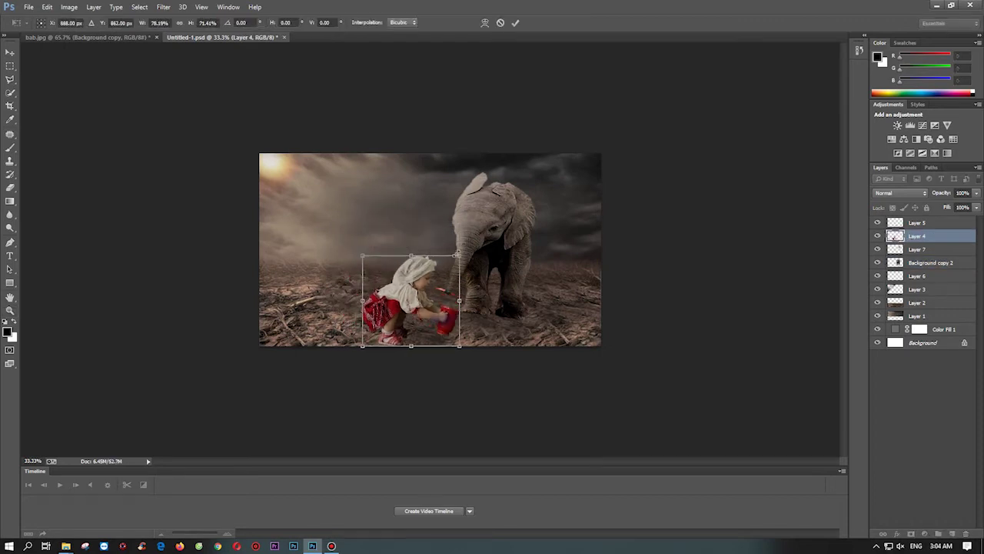
key("Return")
key("ctrl+z")
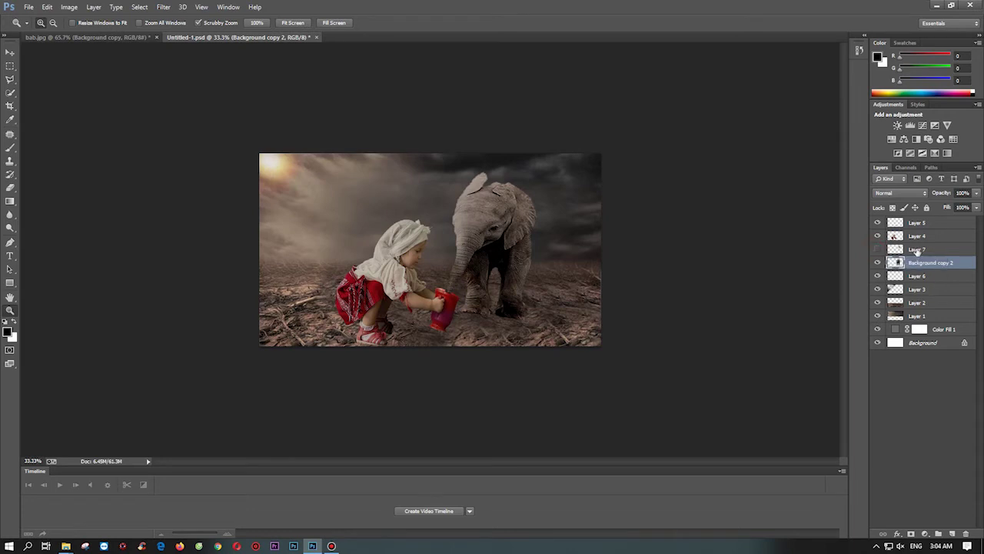
key("ctrl+alt+z")
key("ctrl+alt+z")
key("ctrl+alt+z")
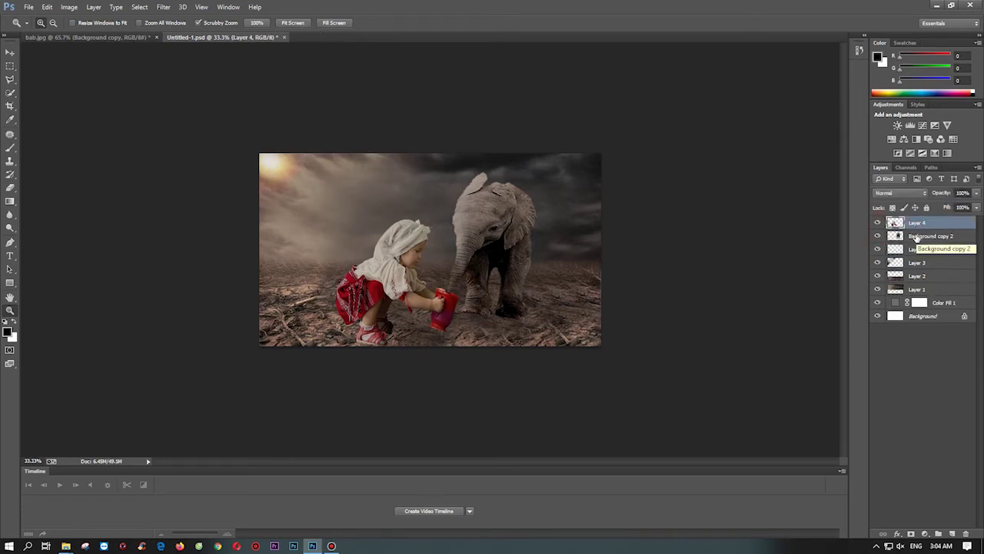
- Move Layer 6 to the top of the stack and merge Background copy 2 into it
left_click(922, 249)
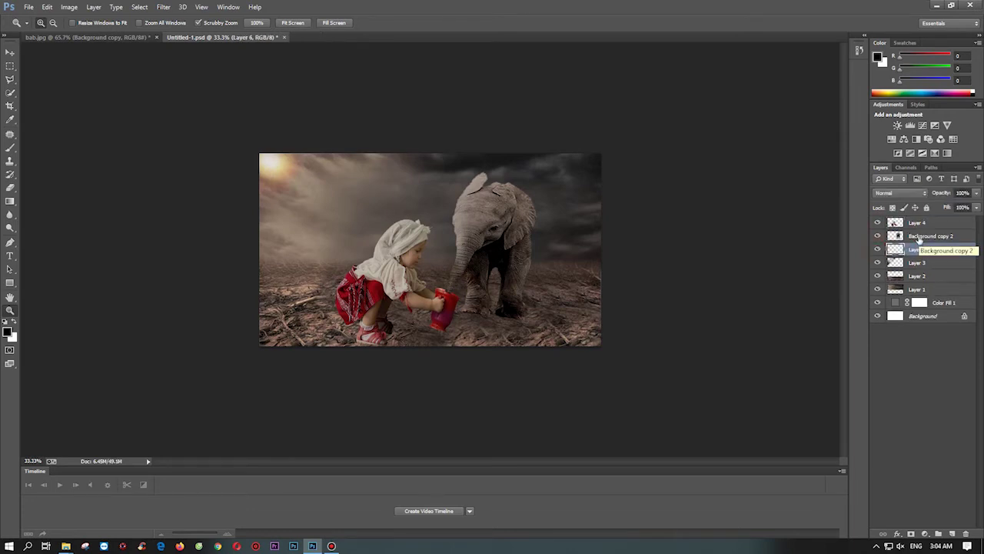
left_click(918, 236)
left_click_drag(916, 234, 916, 223)
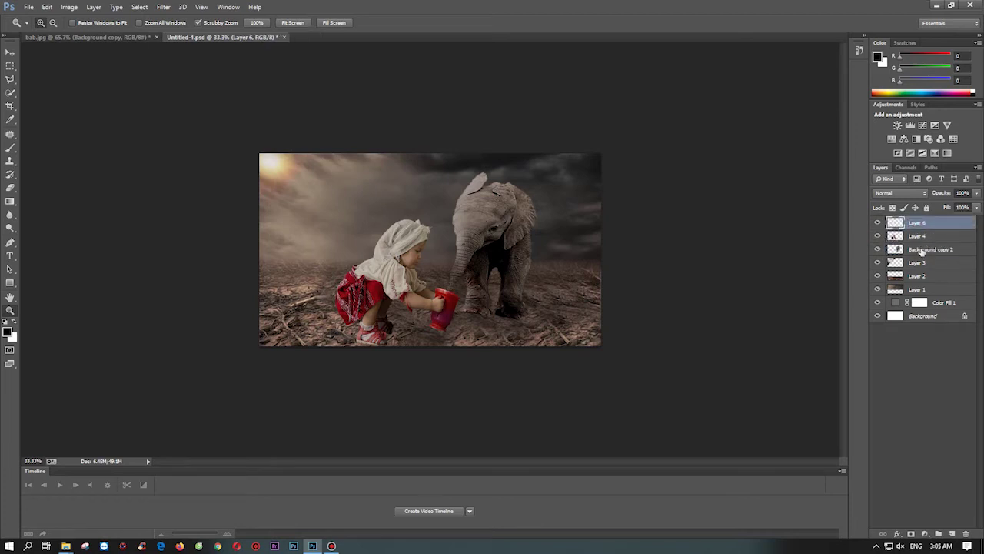
key("ctrl+e")
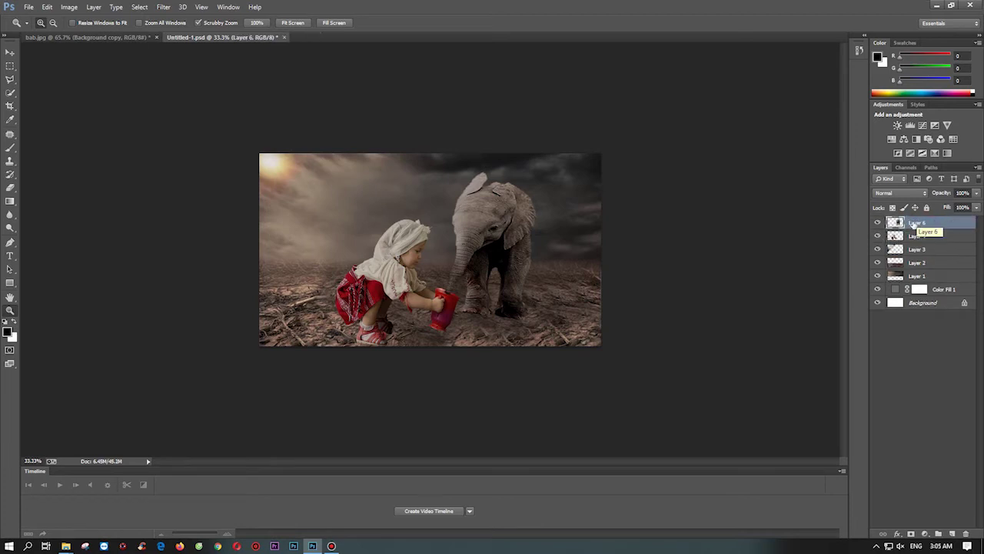
- Scale the girl on Layer 4 down and move her closer to the elephant
left_click(918, 236)
key("ctrl+0")
key("ctrl+t")
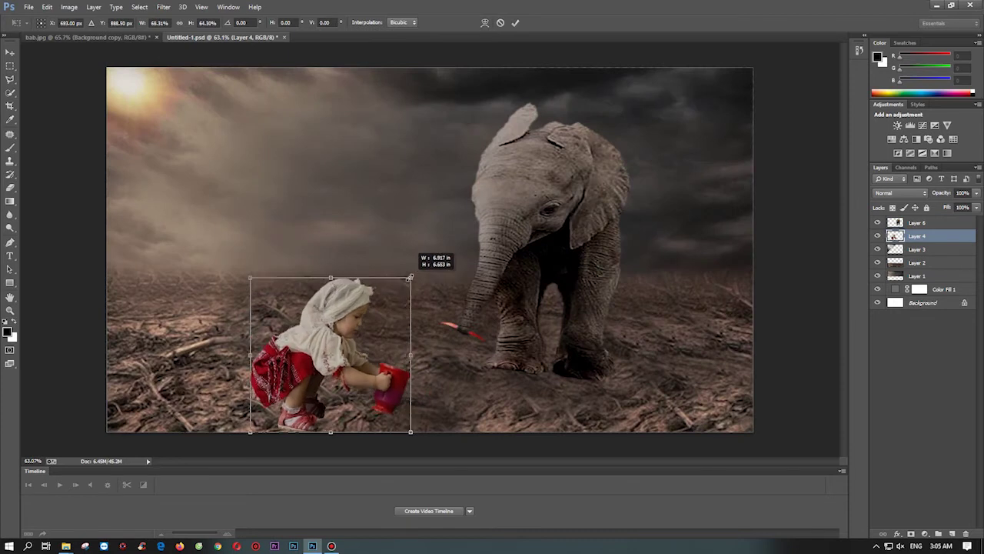
left_click_drag(408, 281, 472, 263)
key("Return")
key("z")
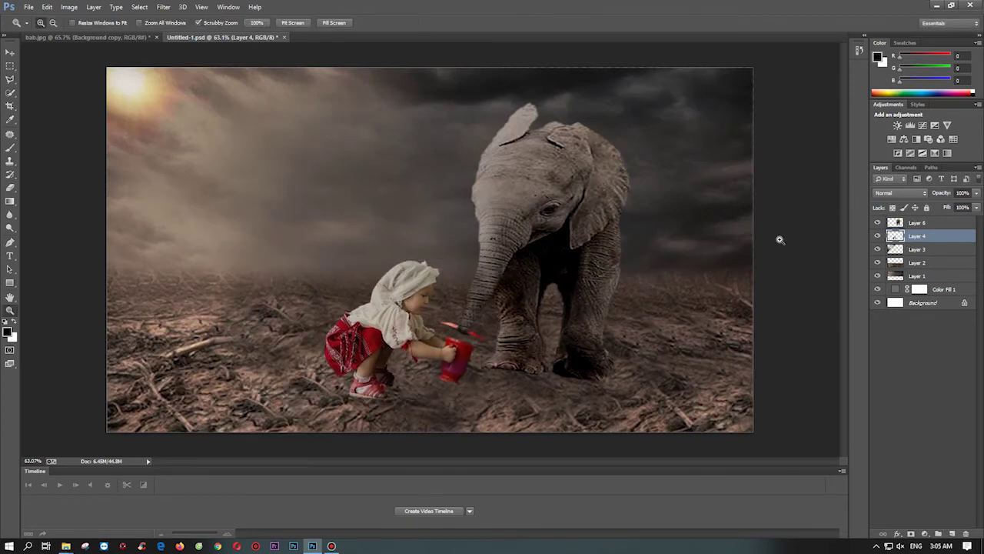
left_click_drag(490, 331, 473, 329)
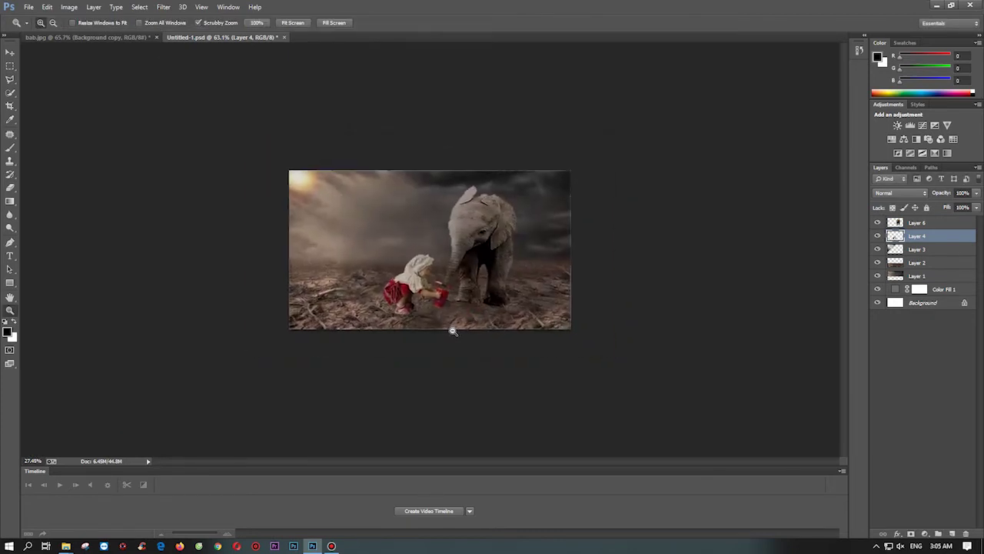
- Undo an accidental layer deletion and select the elephant layer, Layer 6
left_click(918, 249)
key("Delete")
key("Delete")
key("ctrl+z")
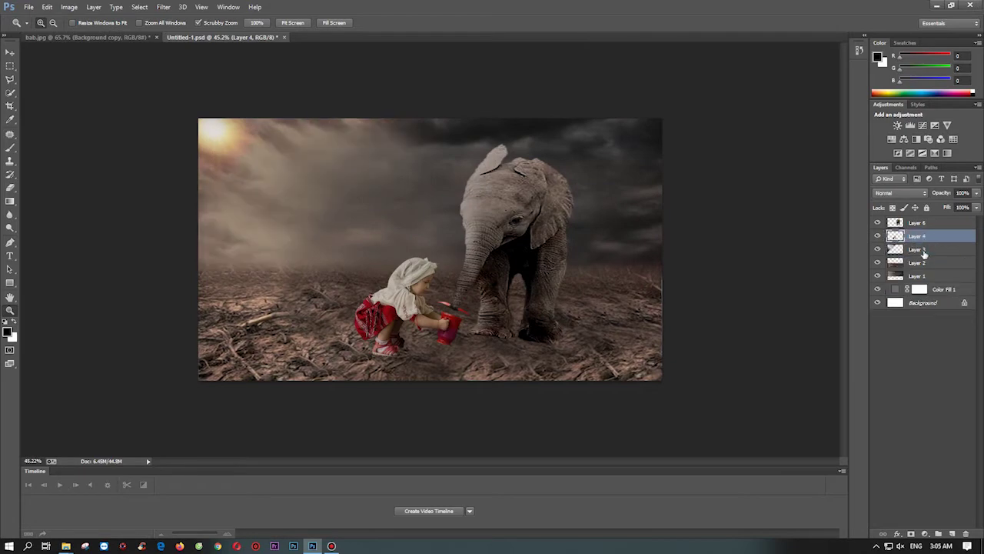
left_click(463, 312)
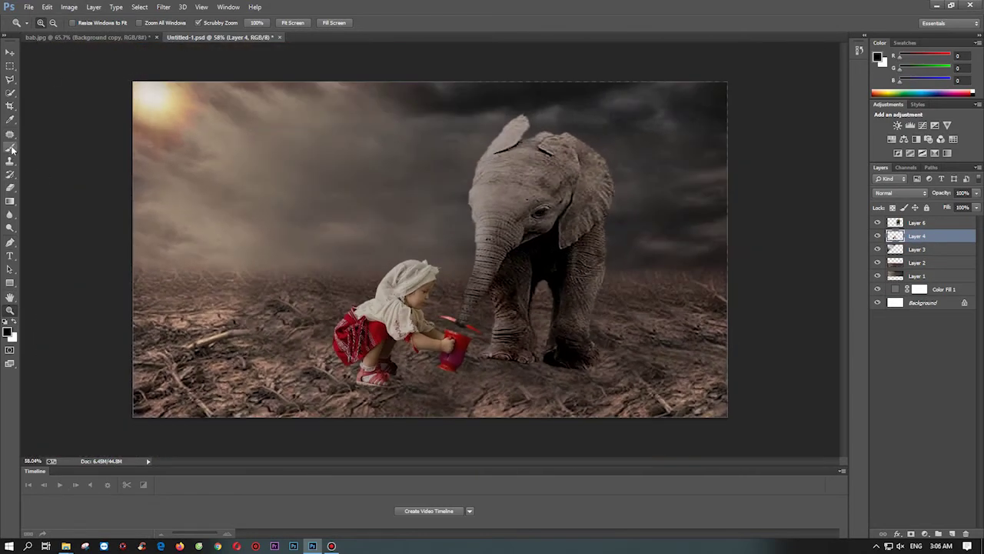
left_click(892, 222)
- Outline an area near the trunk with the Polygonal Lasso, then cancel the selection
key("l")
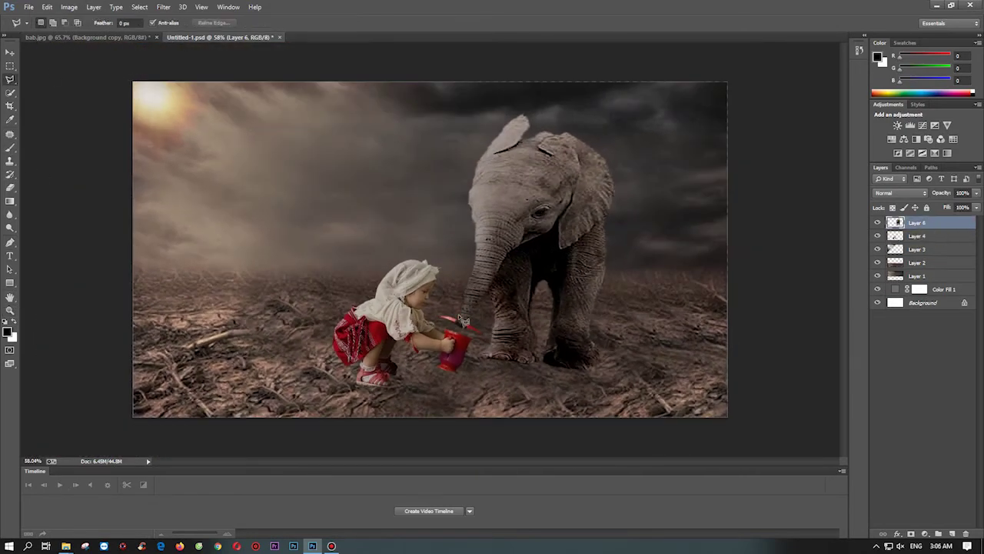
left_click(895, 222, "ctrl")
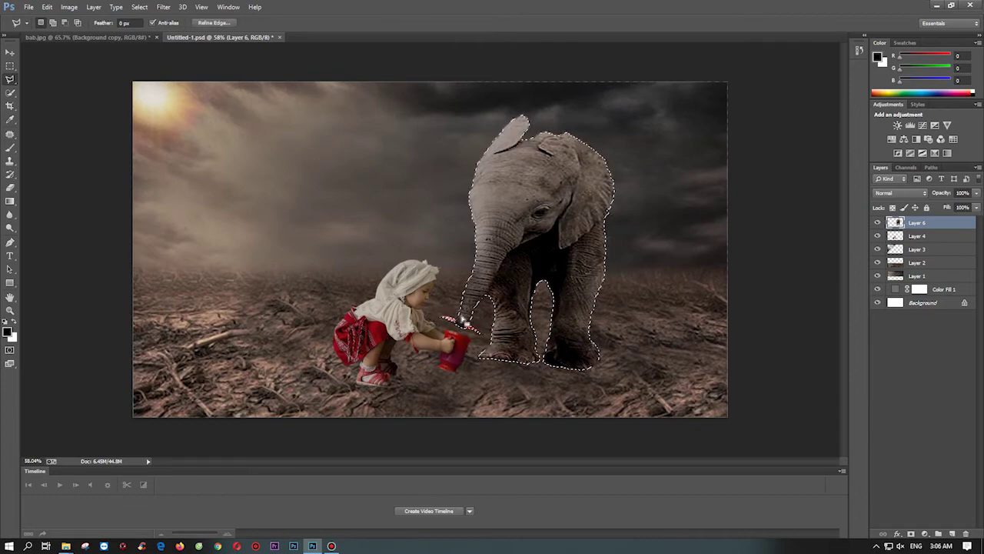
left_click(482, 329)
left_click(471, 361)
left_click(602, 379)
key("Escape")
key("ctrl+d")
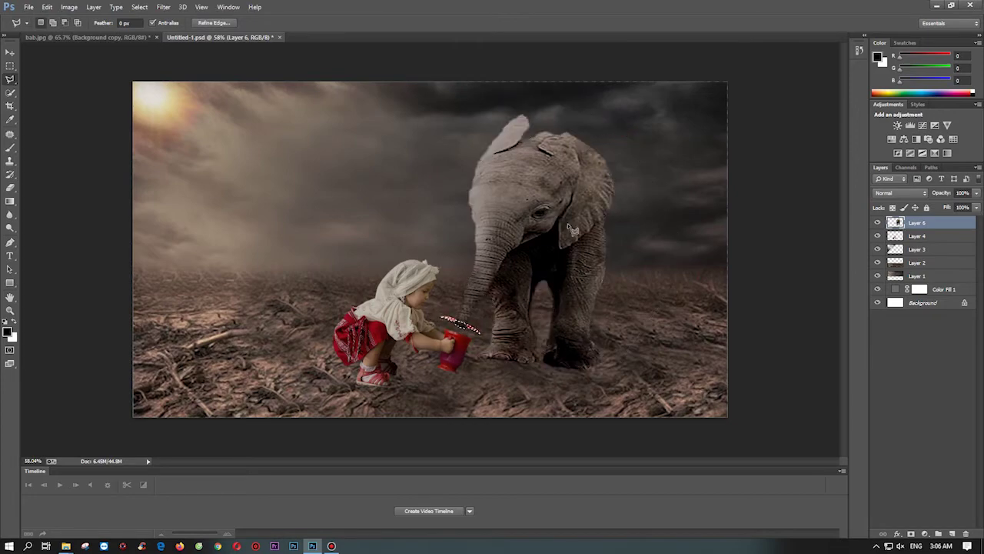
- Duplicate Layer 6 as Layer 7 and warp the red ribbon pieces near the jug
key("ctrl+j")
key("z")
left_click_drag(492, 312, 554, 311)
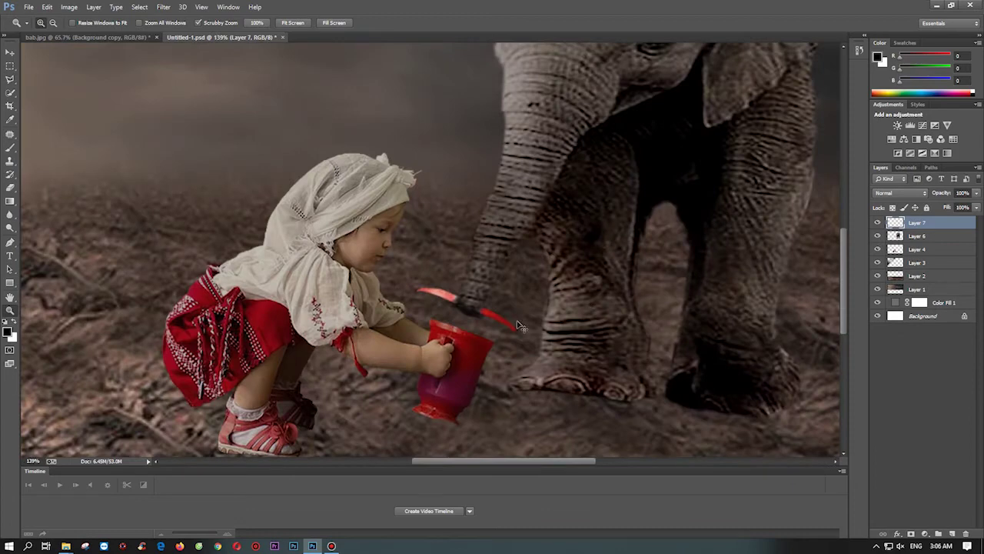
key("ctrl+t")
right_click(532, 299)
left_click(554, 367)
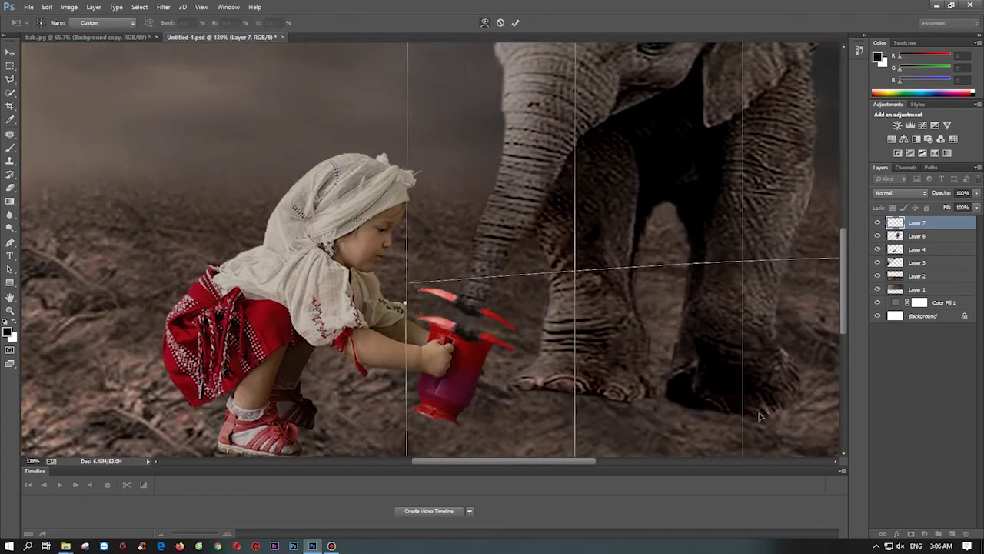
key("Return")
- Delete Layer 7 with the ribbon pieces and view the whole composite
left_click(894, 223, "ctrl")
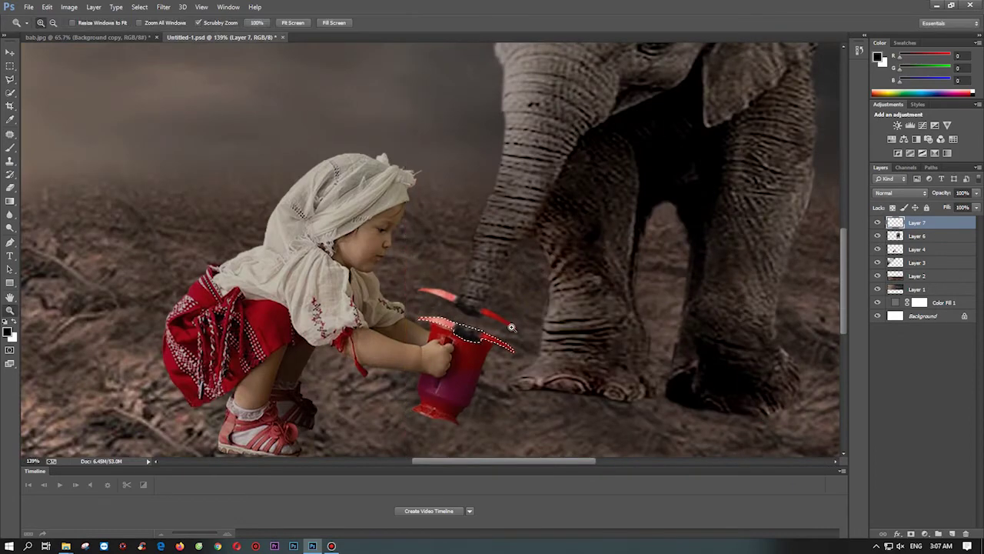
left_click_drag(764, 276, 601, 283)
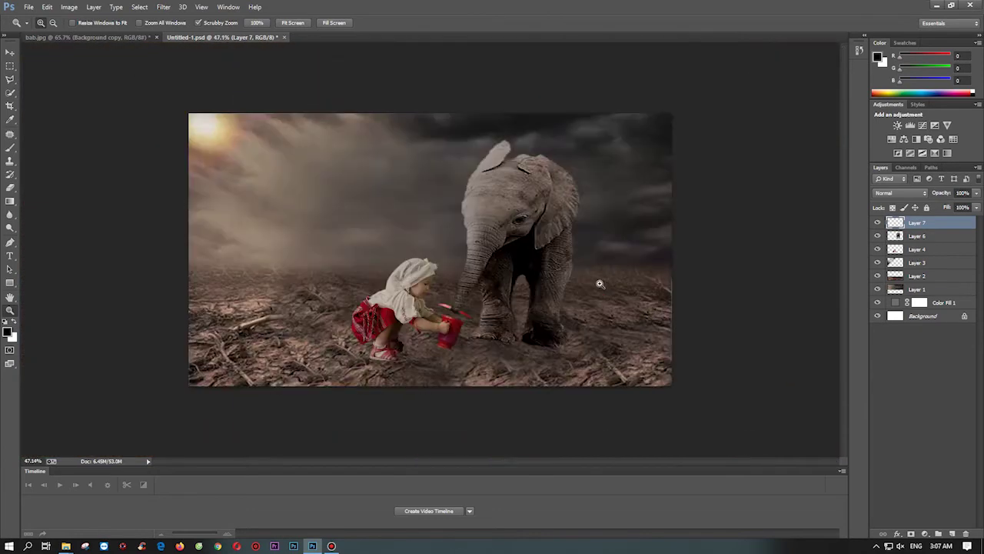
key("ctrl+e")
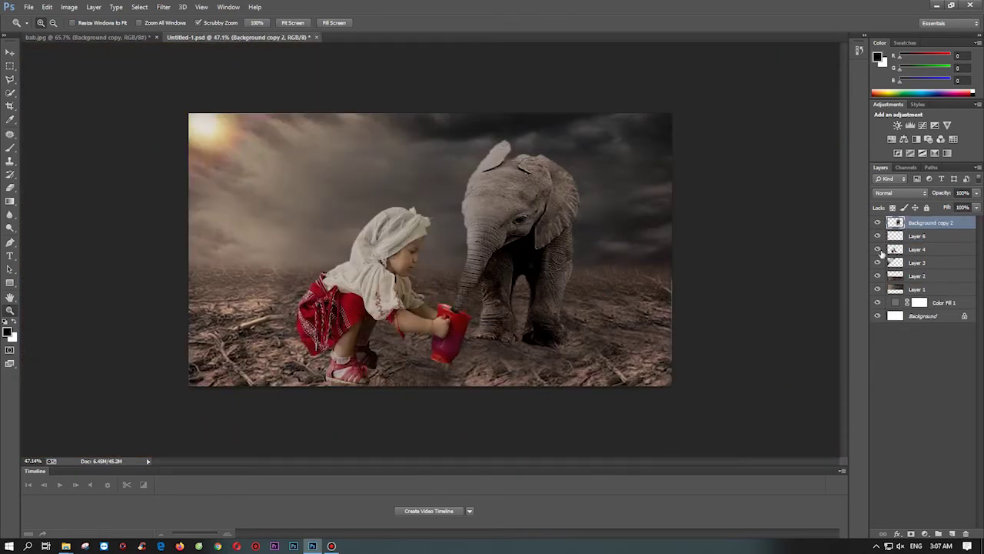
- Shrink the girl, position her jug under the trunk, and raise her layer above the elephant
key("ctrl+t")
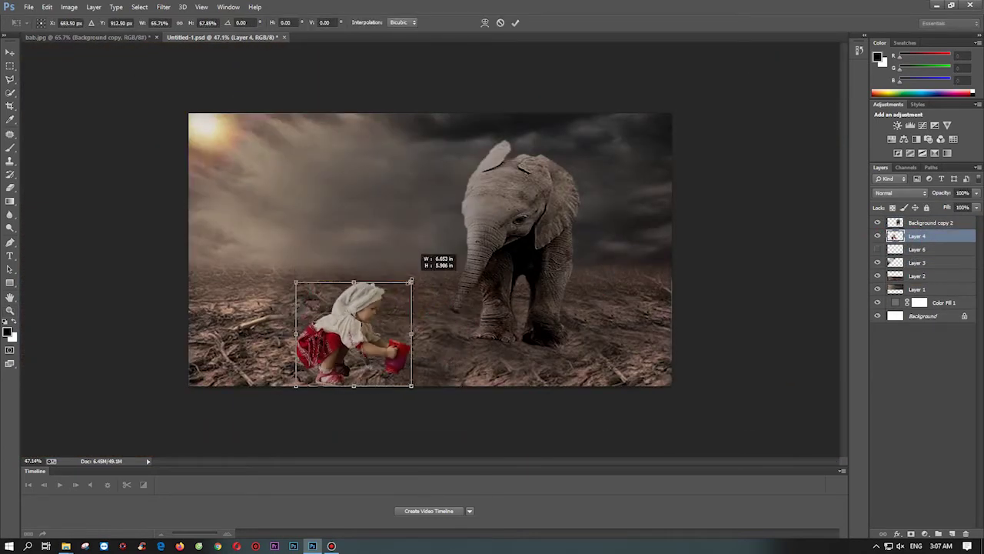
left_click_drag(470, 208, 361, 263)
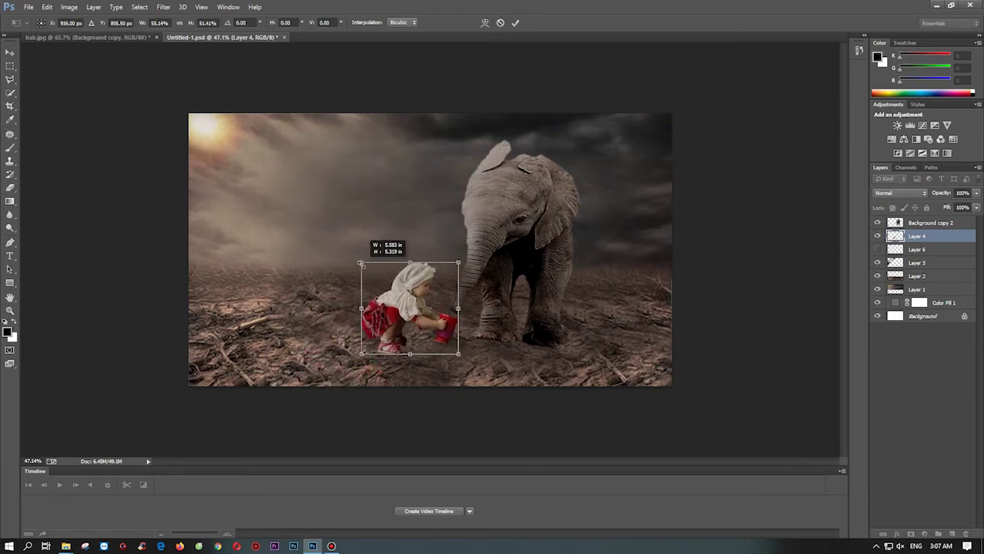
key("Return")
scroll(405, 320, "up", 5)
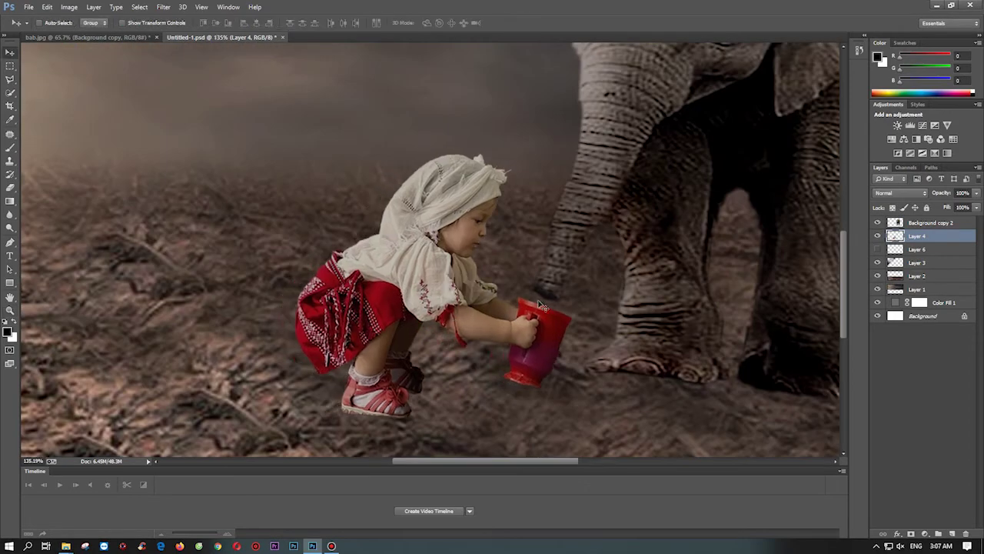
left_click_drag(440, 291, 455, 278)
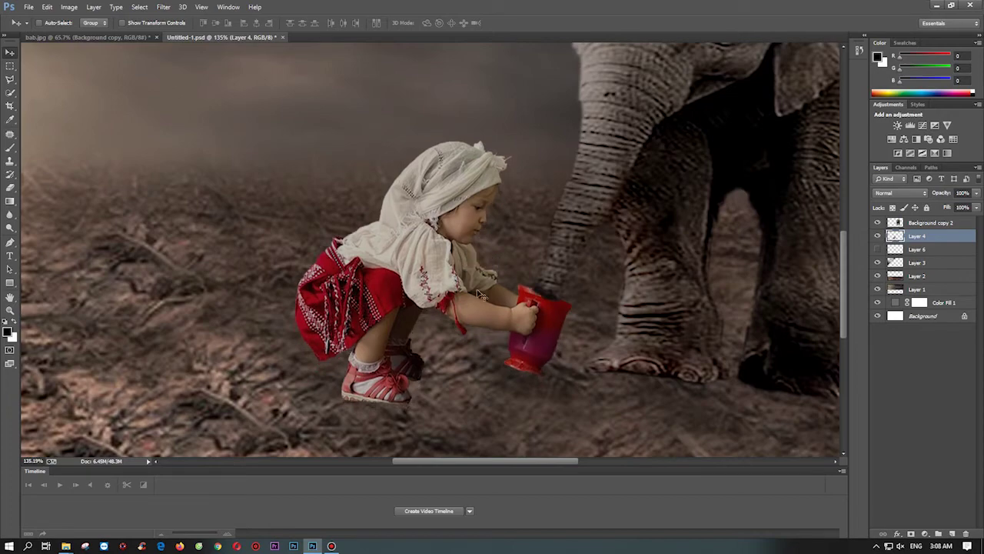
left_click_drag(922, 233, 922, 238)
- Warp the jug top on Layer 6 so its rim bends around the trunk tip
key("z")
key("ctrl+0")
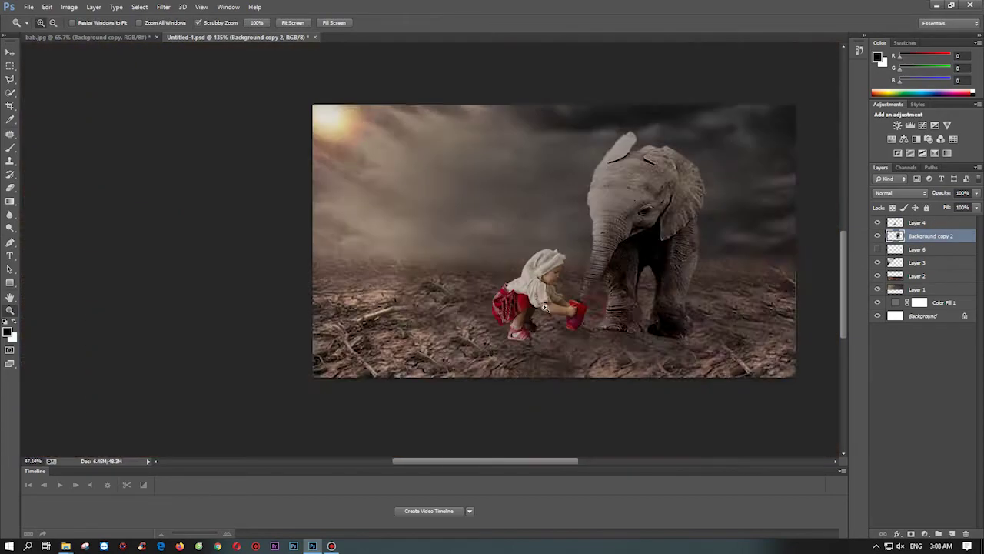
left_click(919, 249)
left_click_drag(454, 316, 523, 315)
key("ctrl+t")
right_click(455, 266)
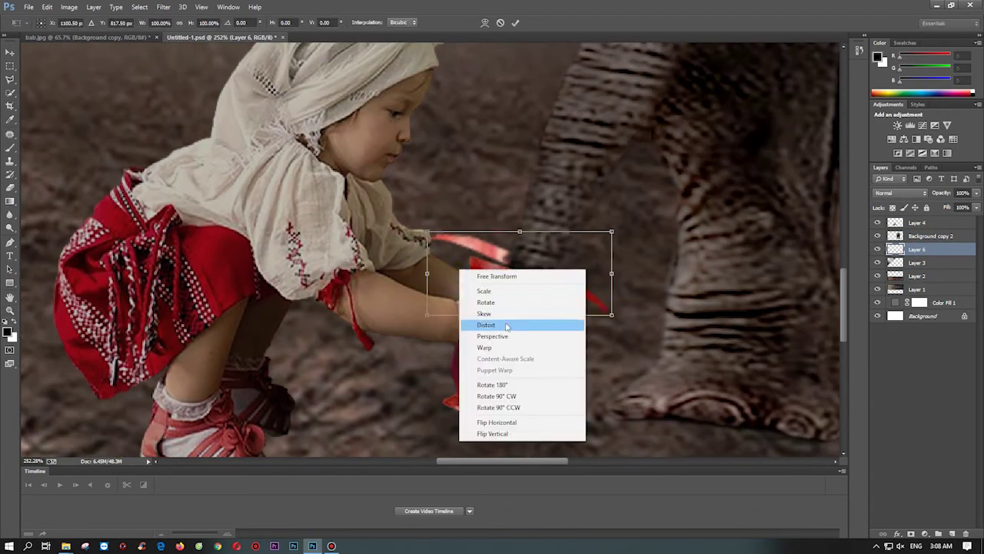
left_click(480, 348)
left_click_drag(579, 295, 570, 296)
left_click_drag(427, 231, 470, 248)
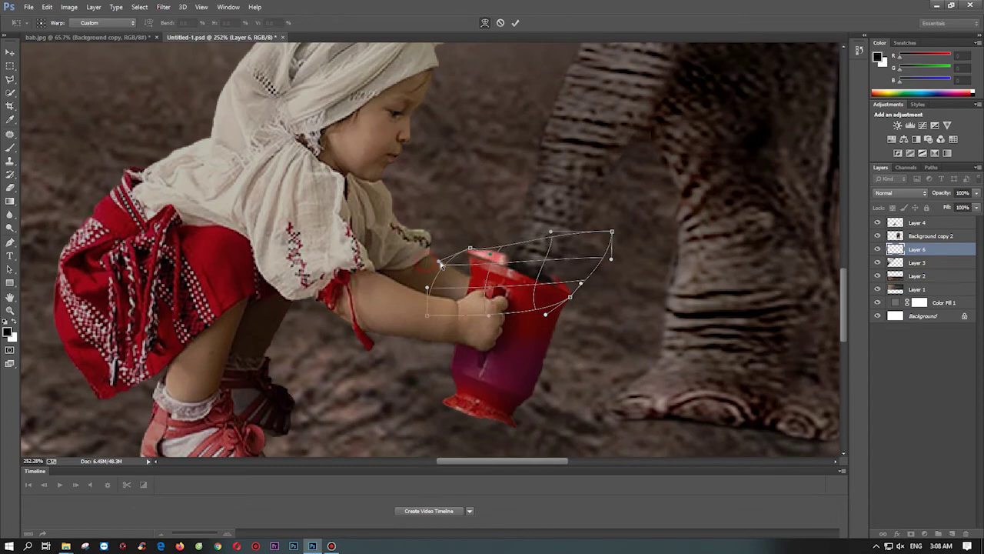
left_click_drag(611, 230, 615, 223)
key("Return")
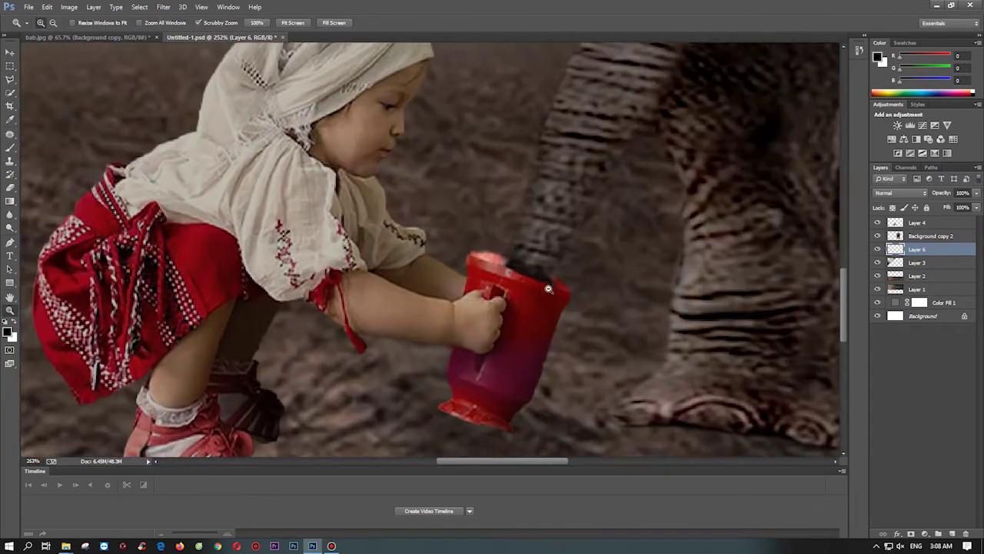
- Apply a final transform to the jug top and zoom out to the whole scene
key("ctrl+t")
key("Return")
key("z")
mouse_move(522, 249)
left_mouse_down()
mouse_move(431, 249)
mouse_move(452, 269)
left_mouse_up()
- Select Layer 2 with the Brush tool and check the brush size and hardness
left_click(914, 235)
key("b")
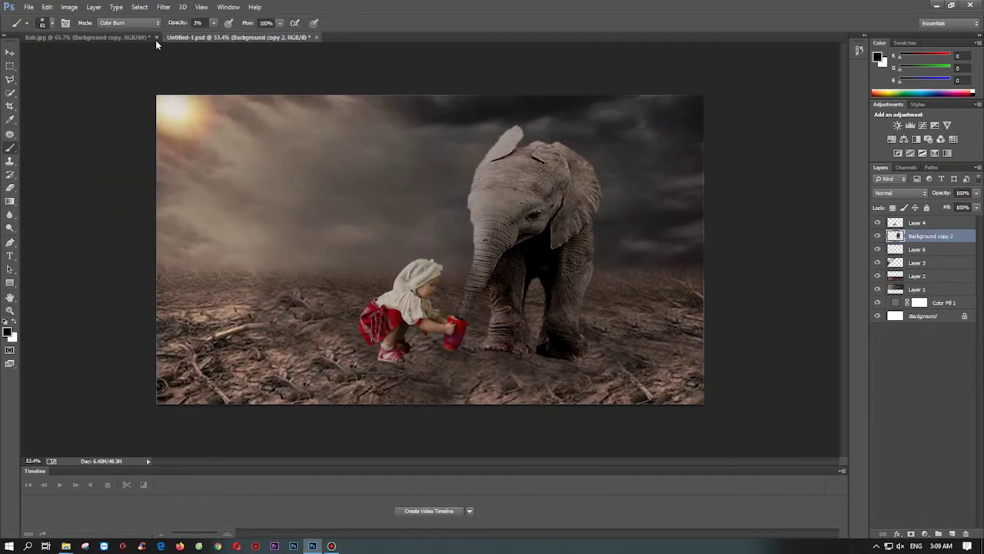
left_click(914, 276)
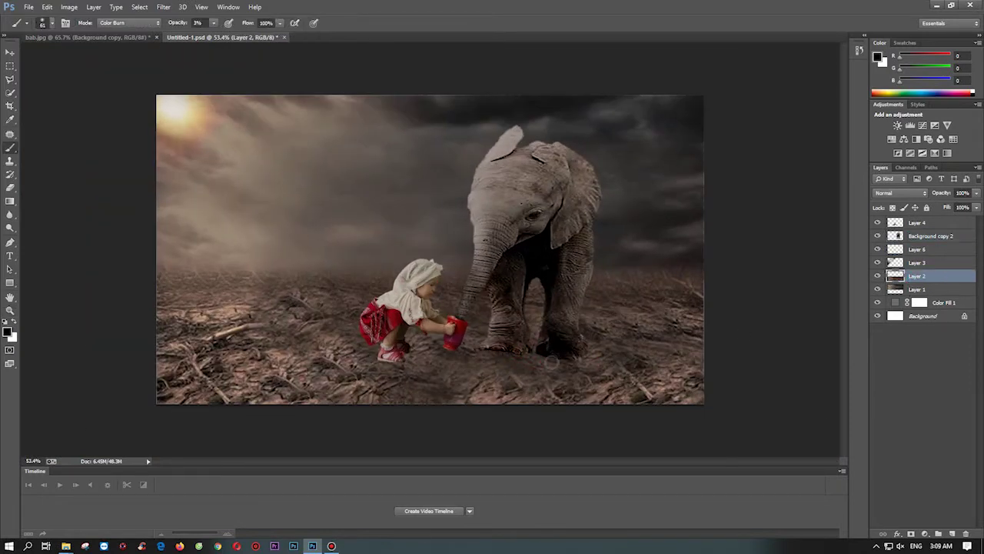
right_click(582, 335)
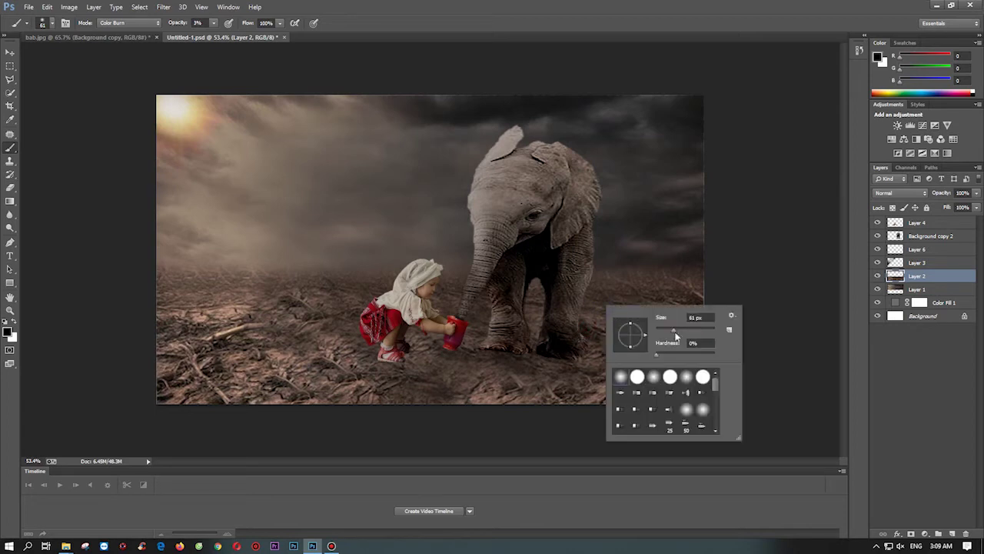
left_click(927, 236)
- Duplicate the elephant, flip the copy vertically, and rotate and skew it along the ground
key("ctrl+j")
key("ctrl+t")
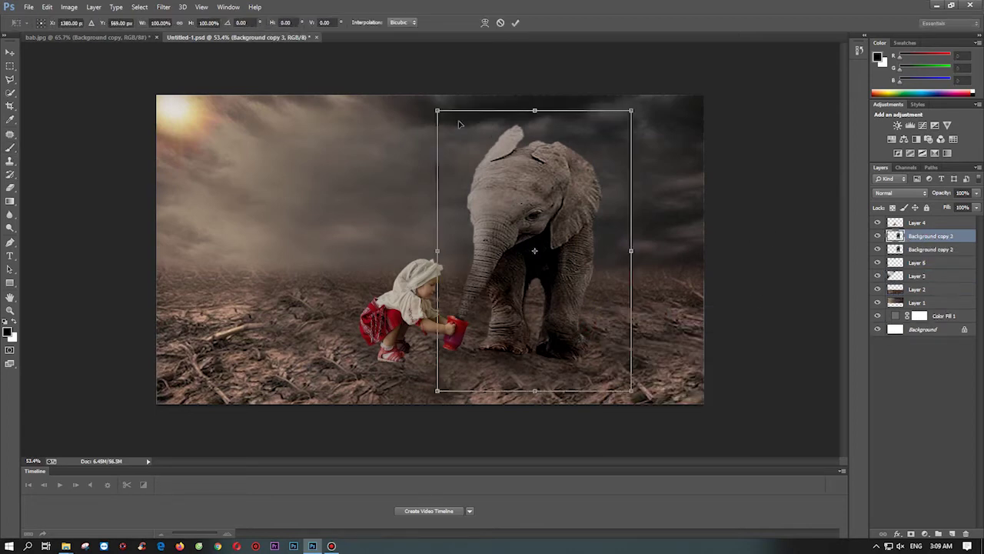
left_click_drag(630, 113, 546, 305)
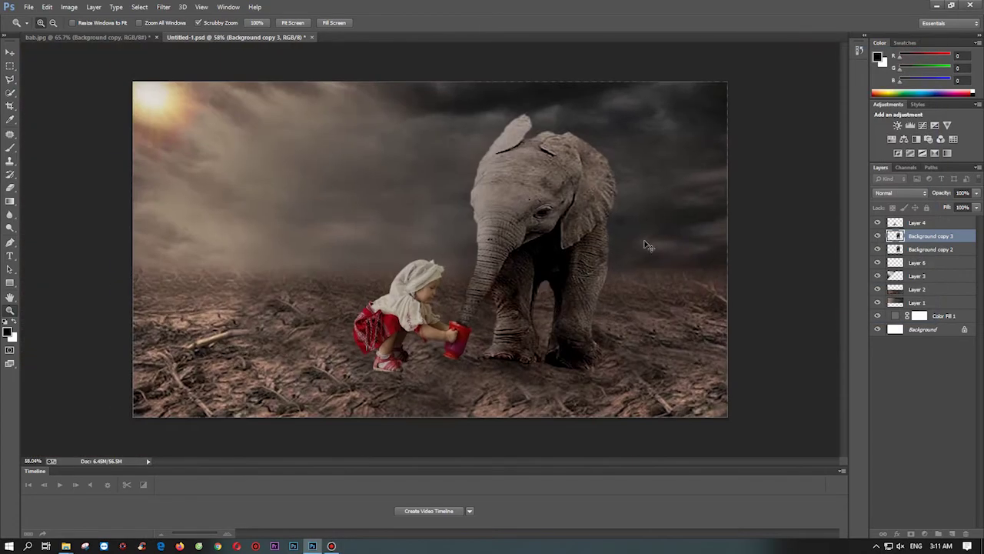
key("ctrl+t")
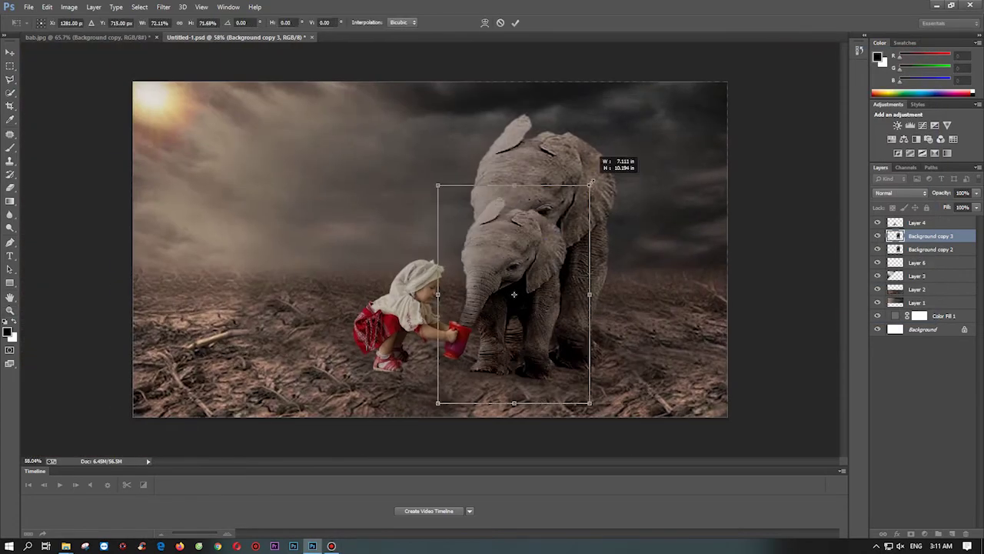
right_click(556, 247)
left_click(592, 411)
mouse_move(585, 369)
left_mouse_down()
mouse_move(629, 329)
mouse_move(601, 315)
mouse_move(621, 345)
left_mouse_up()
left_click_drag(804, 406, 812, 444)
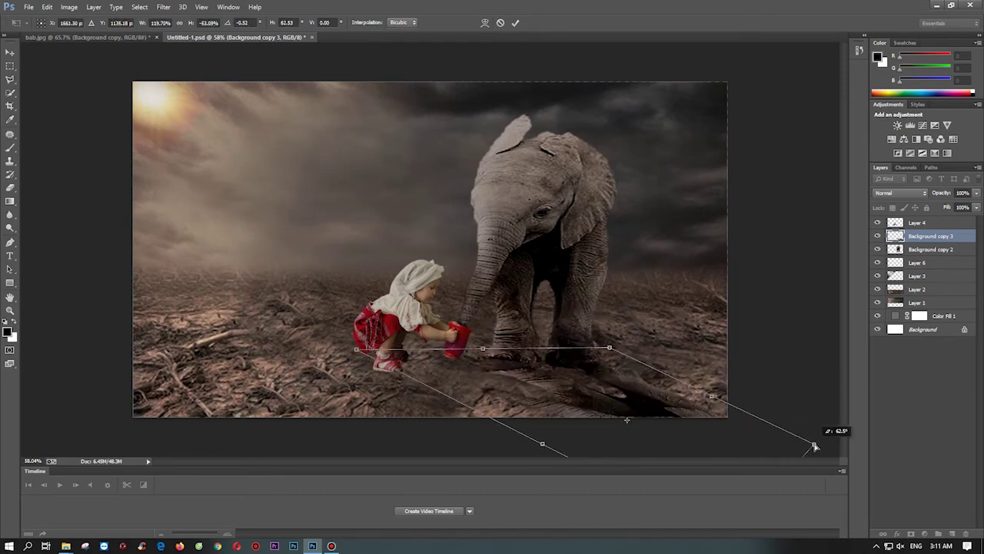
left_click_drag(356, 350, 339, 339)
- Warp the elephant's shadow so it meets the feet
right_click(582, 202)
left_click(615, 282)
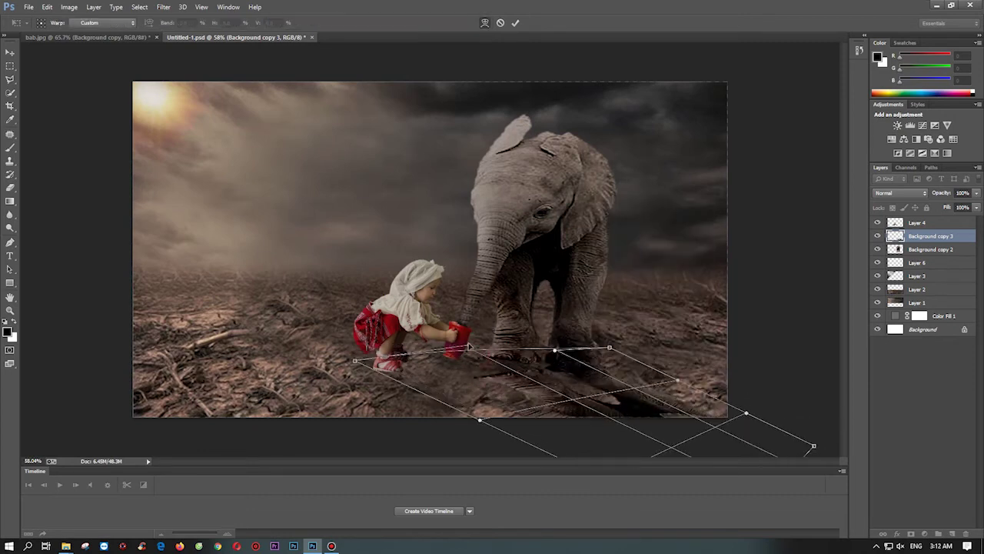
left_click_drag(554, 351, 601, 302)
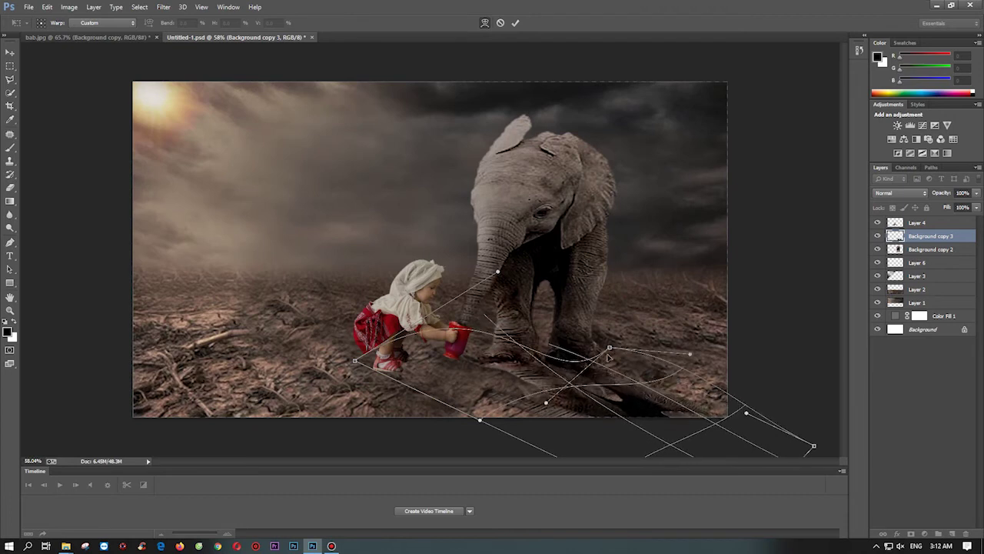
key("Return")
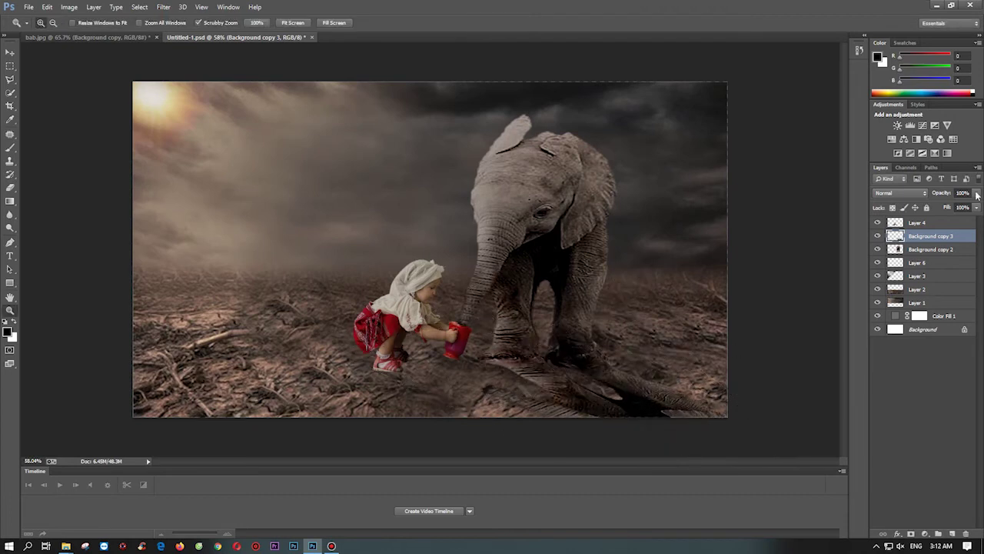
- Lower the shadow's opacity, darken it with Levels and apply a Gaussian Blur
left_click_drag(976, 193, 954, 210)
key("ctrl+l")
type("0")
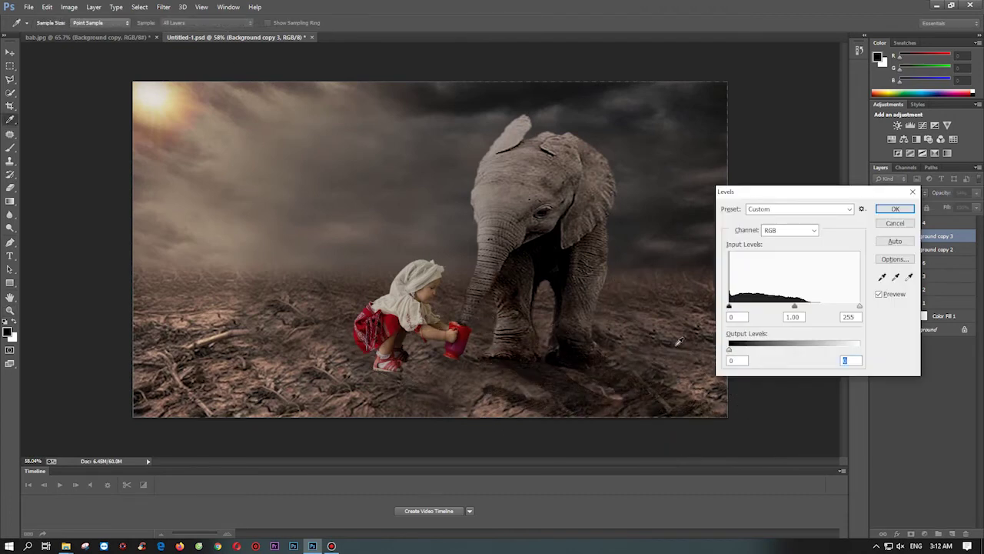
key("Escape")
left_click(163, 7)
left_click(338, 192)
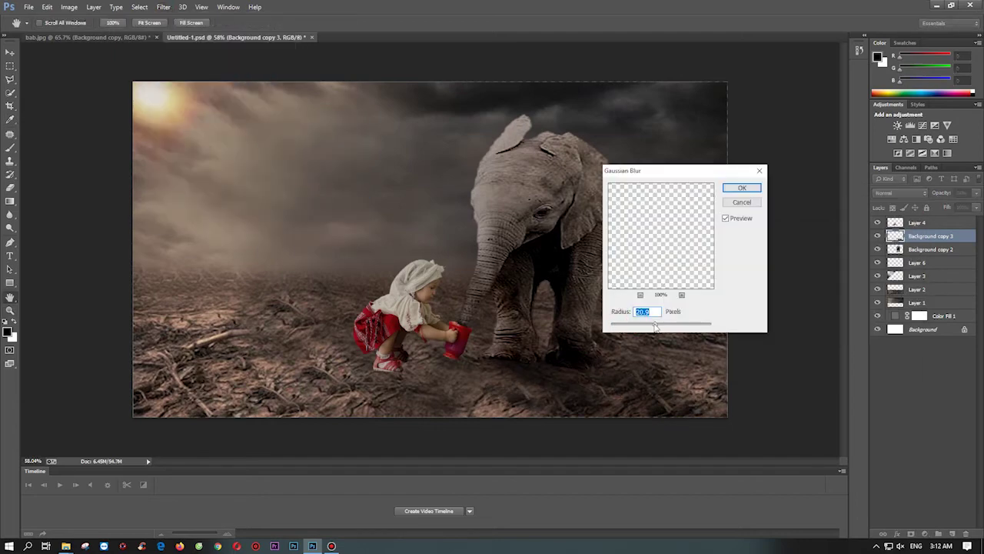
key("Escape")
- Inspect the shadow at the elephant's feet and switch to the Eraser to clean its edges
left_click(584, 379)
left_click(592, 380)
left_click(599, 379)
left_click_drag(599, 379, 538, 380)
key("e")
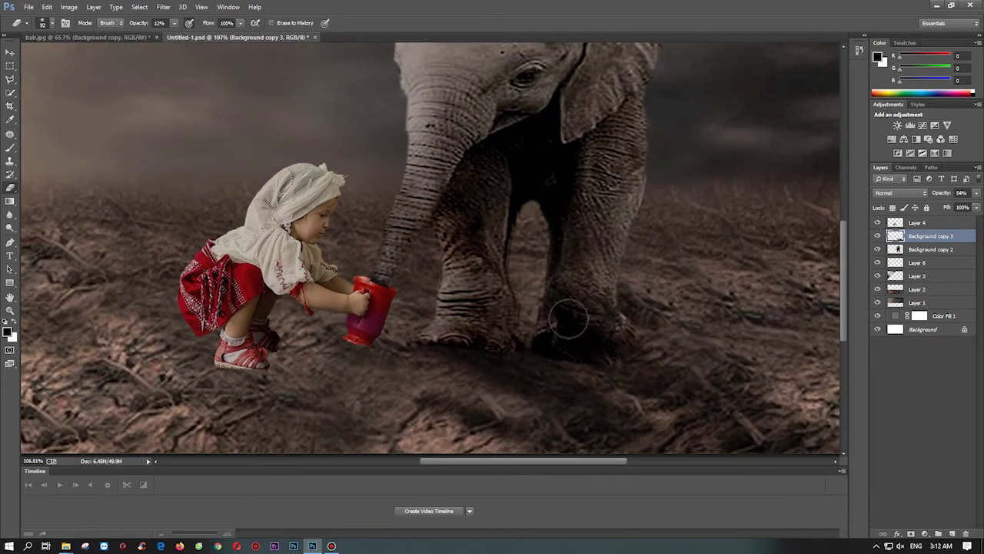
key("ctrl+minus")
key("ctrl+minus")
key("ctrl+minus")
- Try stretching and skewing the shadow layer, then cancel the transform
key("ctrl+plus")
key("ctrl+t")
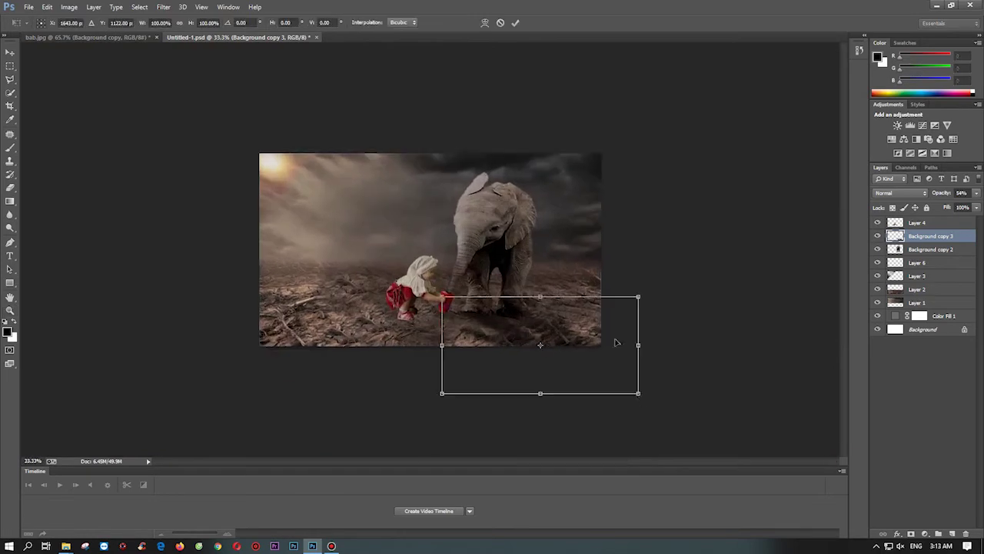
left_click_drag(639, 392, 691, 389)
left_click_drag(638, 297, 650, 301)
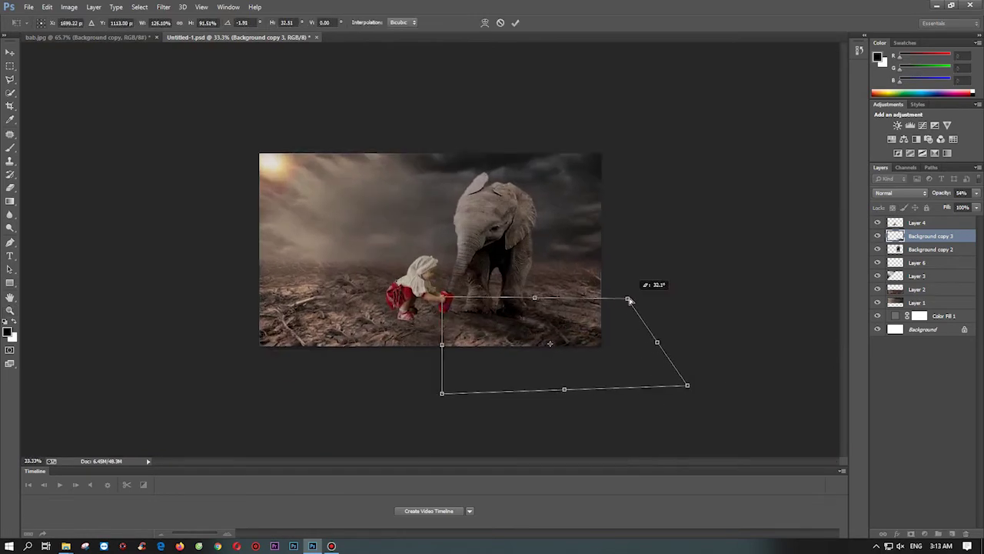
key("Escape")
- Lay a copy of the girl on the ground as her shadow, blur it and turn it black
key("z")
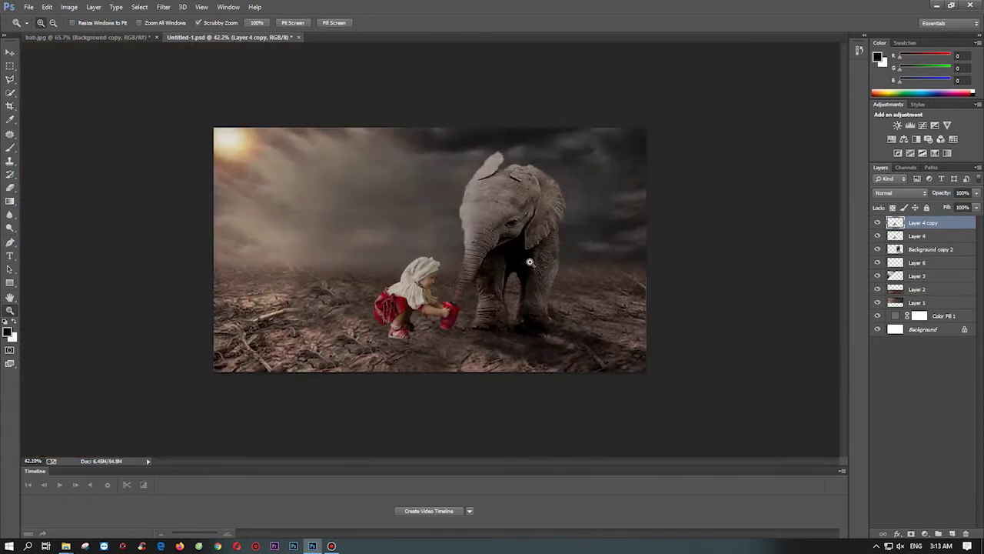
mouse_move(415, 259)
left_mouse_down()
mouse_move(485, 396)
mouse_move(476, 398)
left_mouse_up()
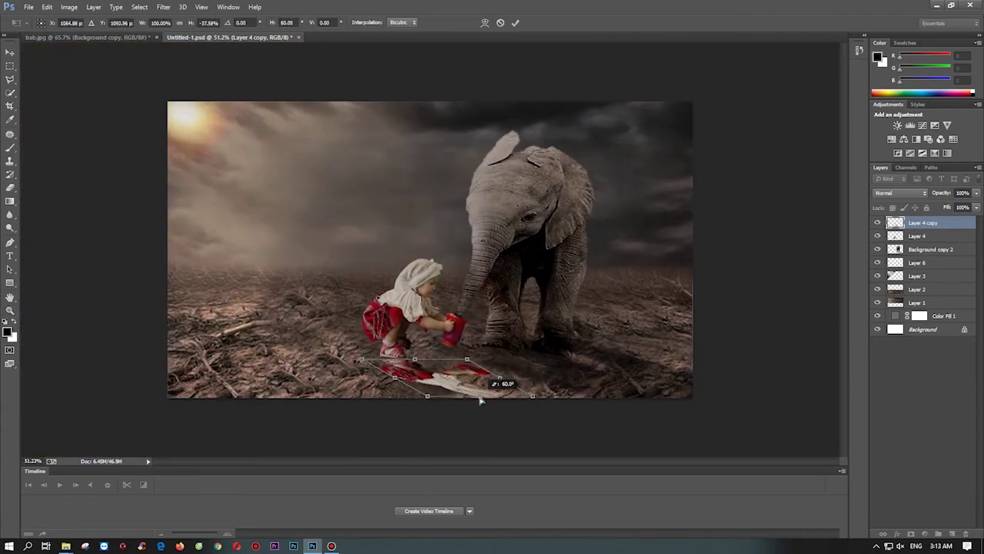
key("Return")
left_click(163, 7)
left_click(193, 16)
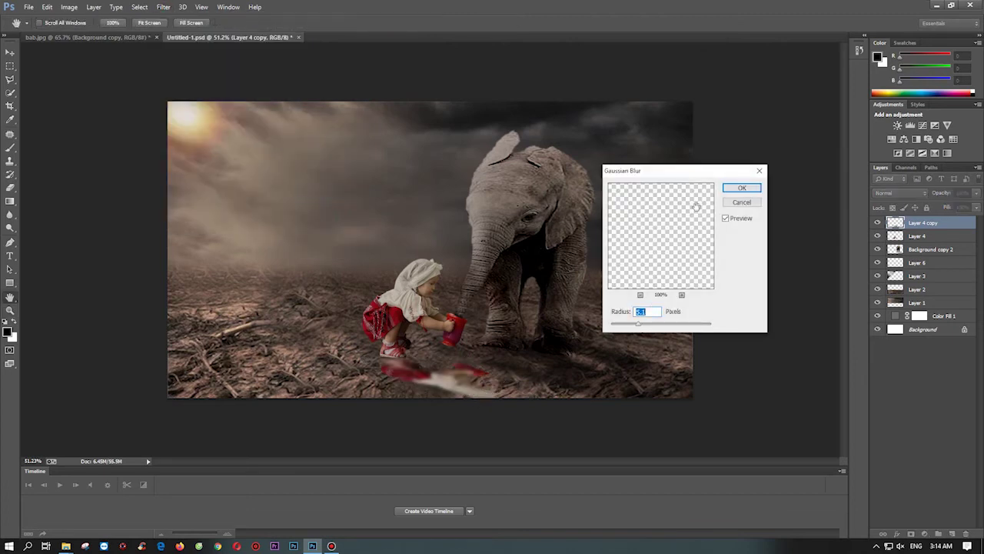
key("Return")
key("ctrl+l")
left_click_drag(859, 347, 731, 346)
key("Return")
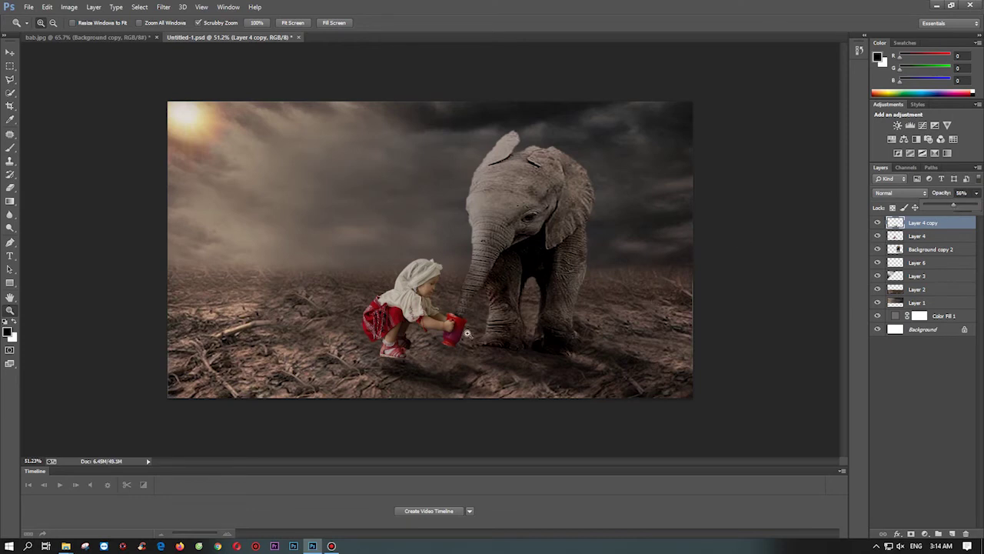
- Try bending and stretching the girl's shadow with a warp, then cancel it
key("ctrl+t")
right_click(440, 375)
left_click(492, 443)
left_click_drag(462, 355, 474, 326)
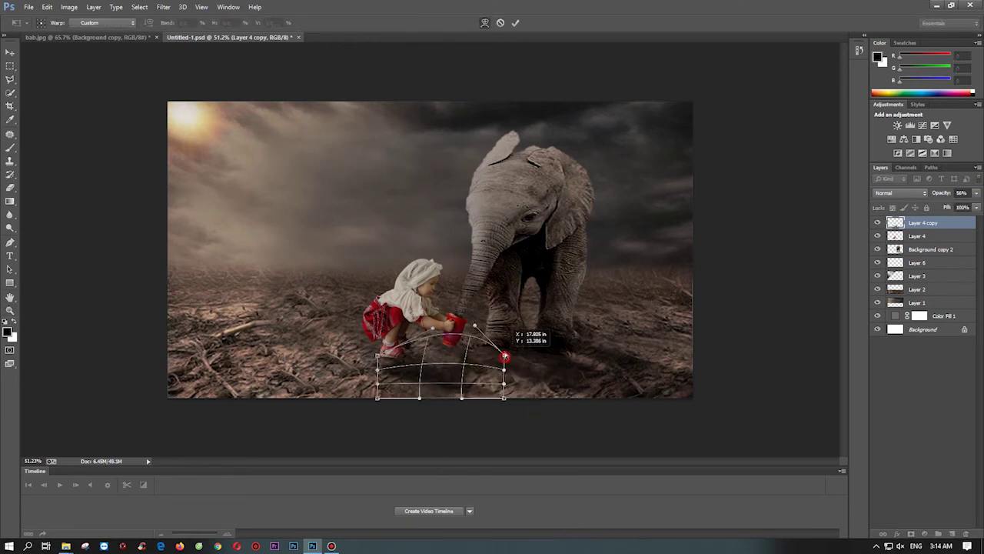
left_click_drag(505, 357, 557, 373)
left_click_drag(503, 398, 525, 393)
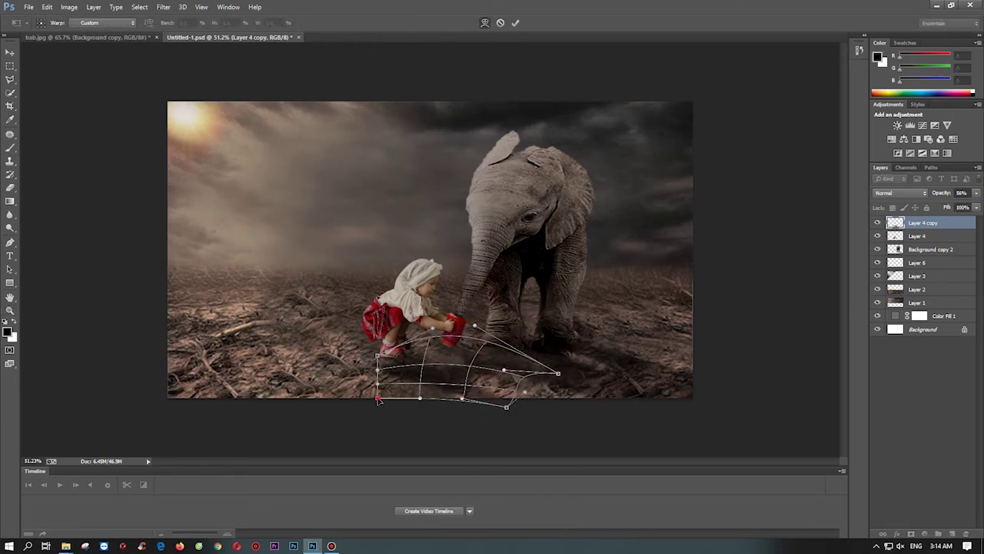
key("Escape")
- Re-apply a warp to the girl's shadow, commit it and merge the shadow layers
key("ctrl+t")
right_click(435, 388)
left_click(461, 288)
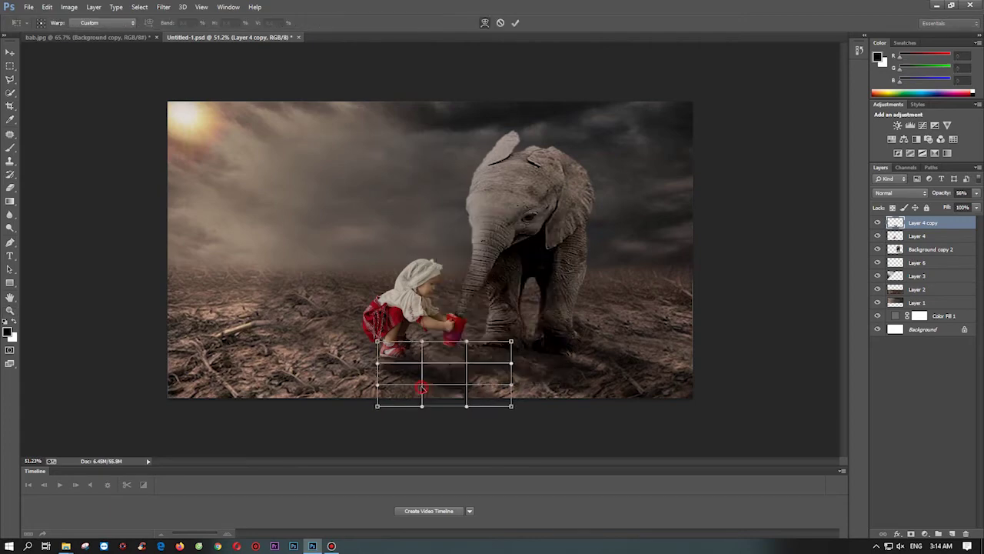
key("Return")
key("z")
mouse_move(512, 359)
left_mouse_down()
mouse_move(453, 322)
mouse_move(434, 326)
mouse_move(460, 291)
left_mouse_up()
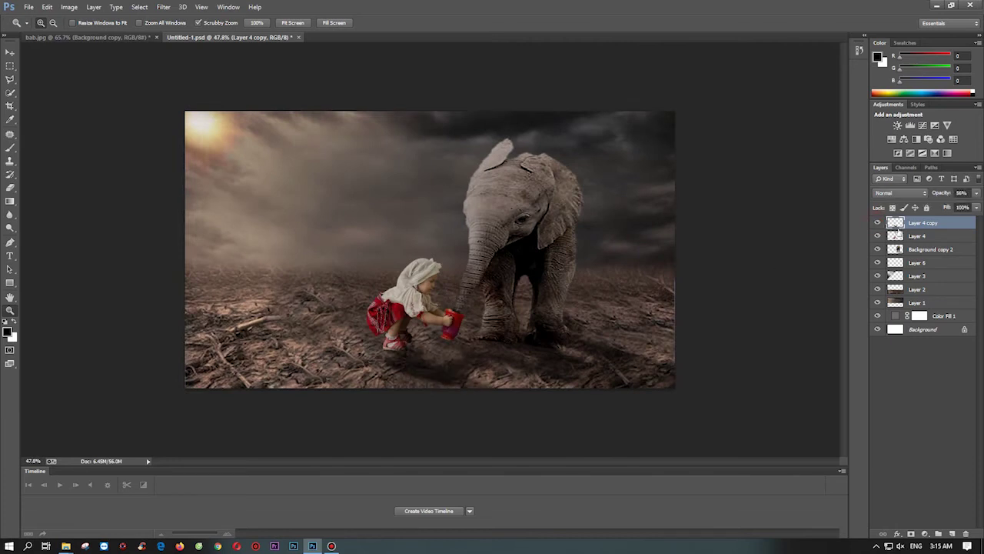
key("ctrl+e")
key("ctrl+e")
key("ctrl+e")
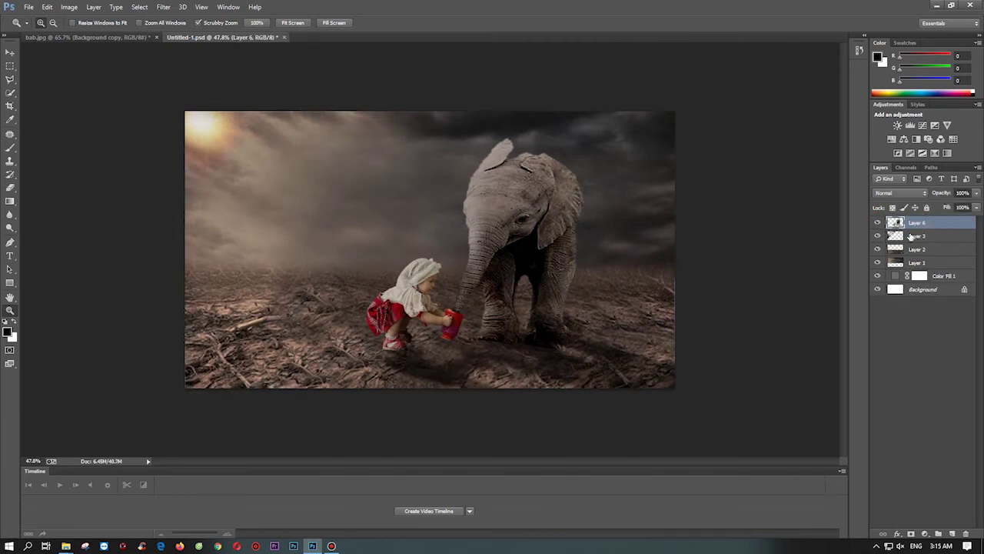
- Apply Levels to Layer 6 to brighten midtones, and to Layer 1 to darken midtones and lower highlights
key("ctrl+l")
left_click_drag(794, 305, 789, 306)
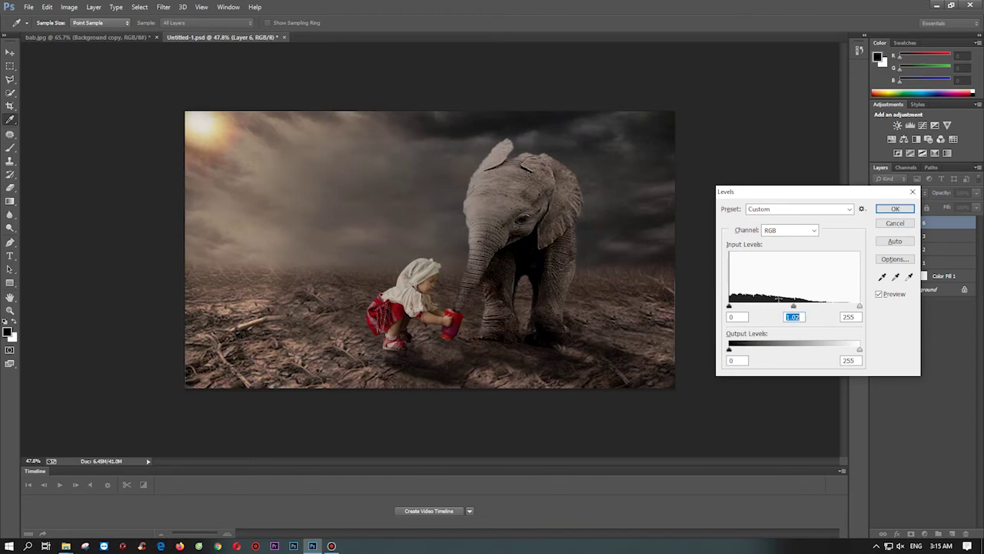
key("Return")
left_click(945, 248)
key("ctrl+l")
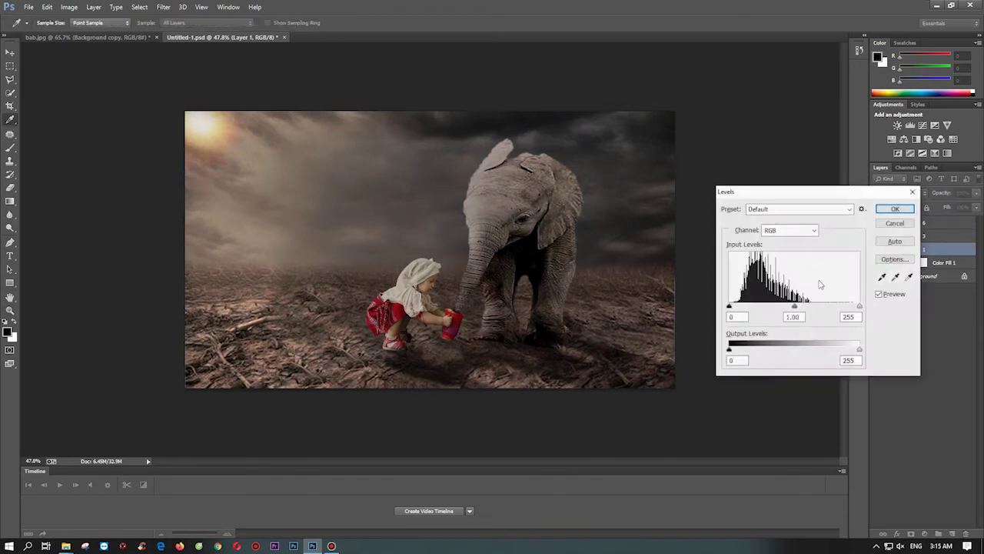
left_click_drag(794, 306, 796, 306)
left_click_drag(859, 350, 842, 350)
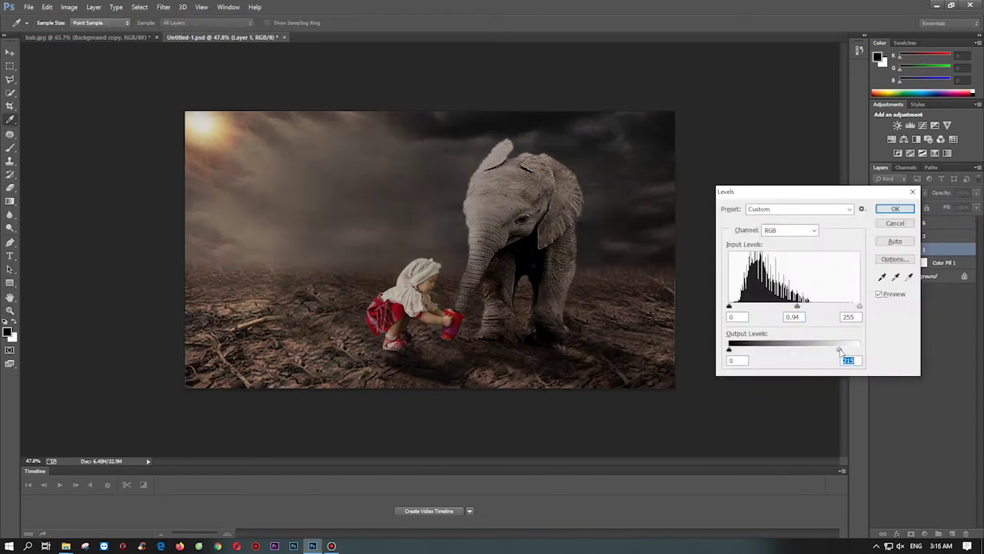
key("Return")
- Select Layer 6 and zoom in on the elephant's trunk, then zoom back out to the whole image
left_click(922, 222)
left_click(907, 264, "shift")
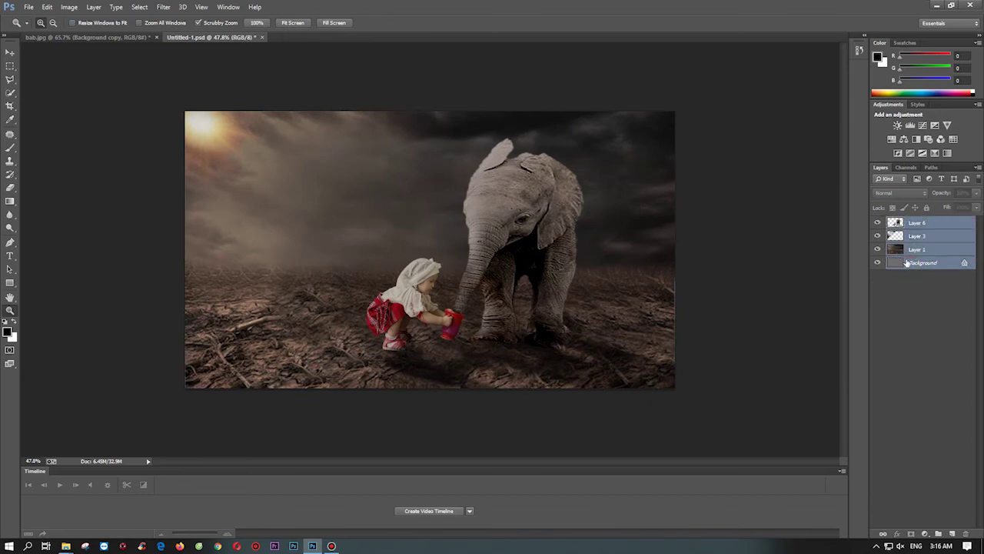
left_click(911, 223)
left_click_drag(459, 197, 477, 196)
key("l")
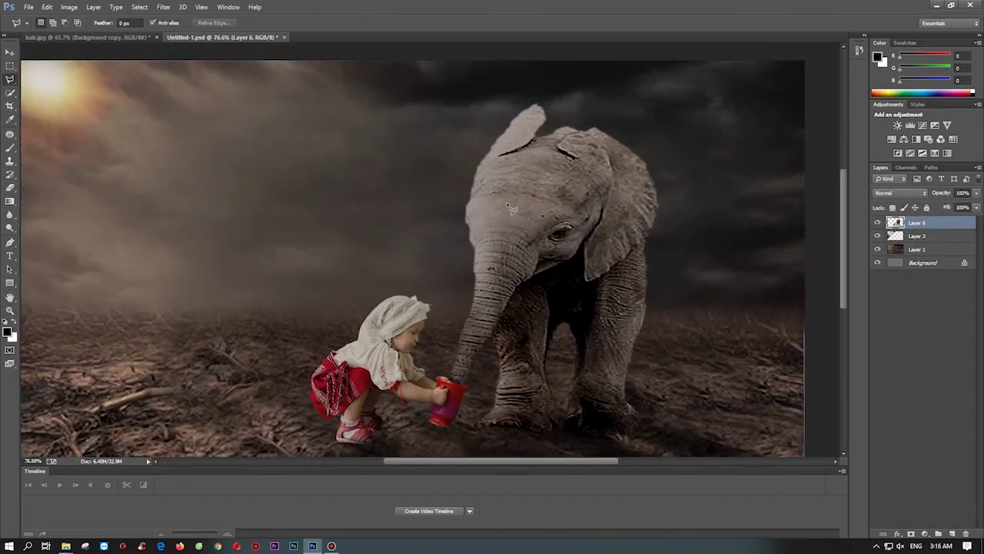
key("z")
left_click_drag(640, 296, 909, 223)
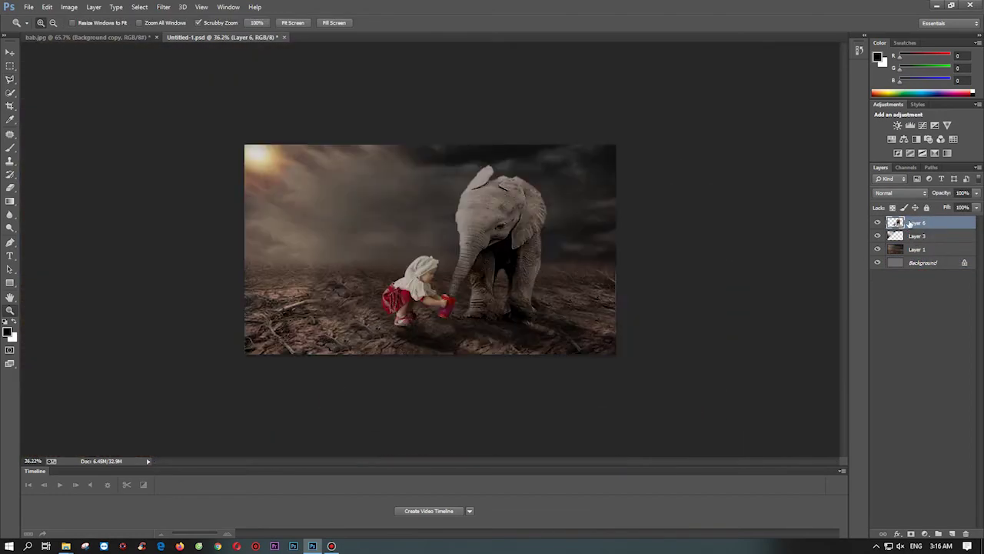
- Close the bab.jpg document without saving and return to the Untitled-1 composite
left_click(105, 38)
left_click(156, 37)
left_click(540, 207)
left_click(231, 37)
scroll(487, 209, "up", 2)
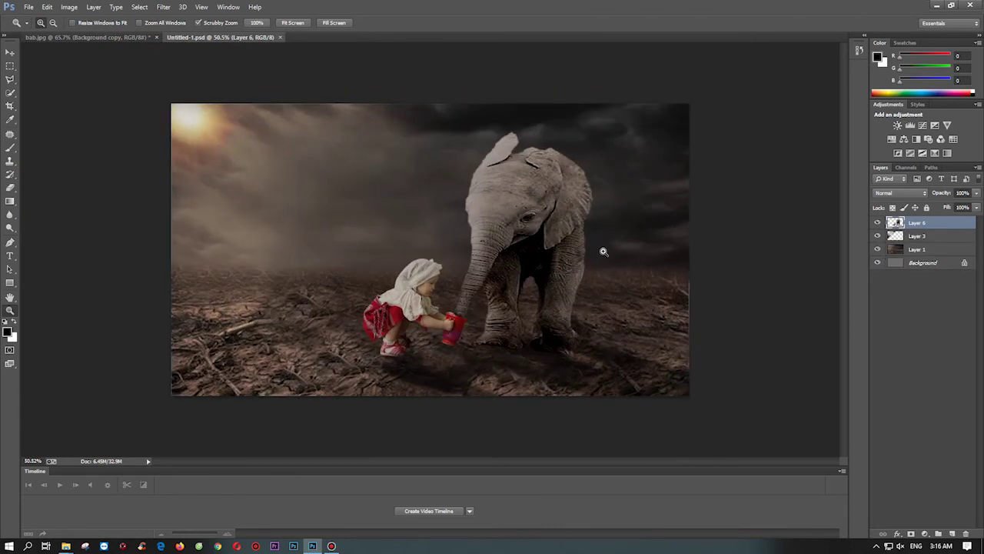
- Flatten the layers, add Levels and Warming Filter (85) 25% adjustments, and merge them into Background
key("ctrl+shift+e")
left_click(910, 126)
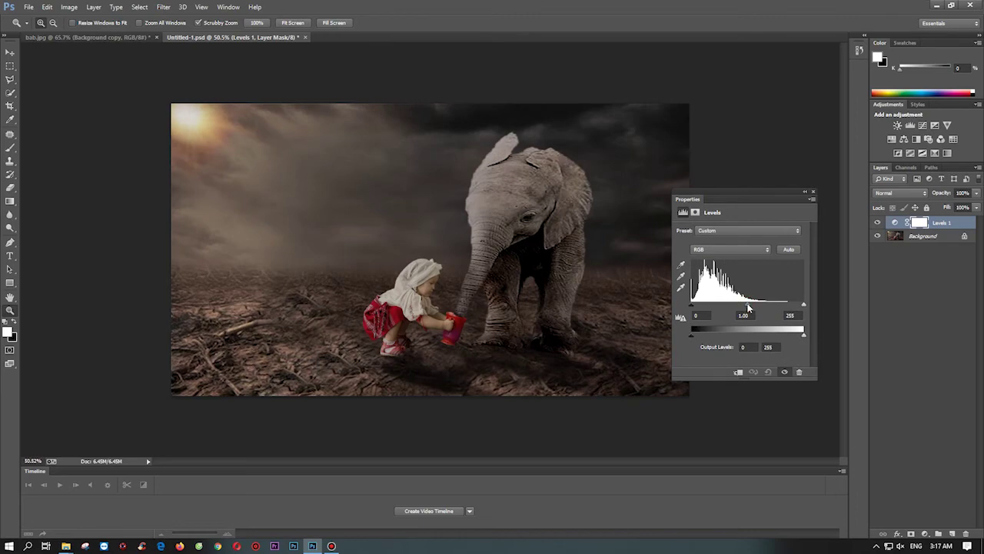
scroll(777, 248, "down", 2)
left_click(163, 7)
left_click(230, 58)
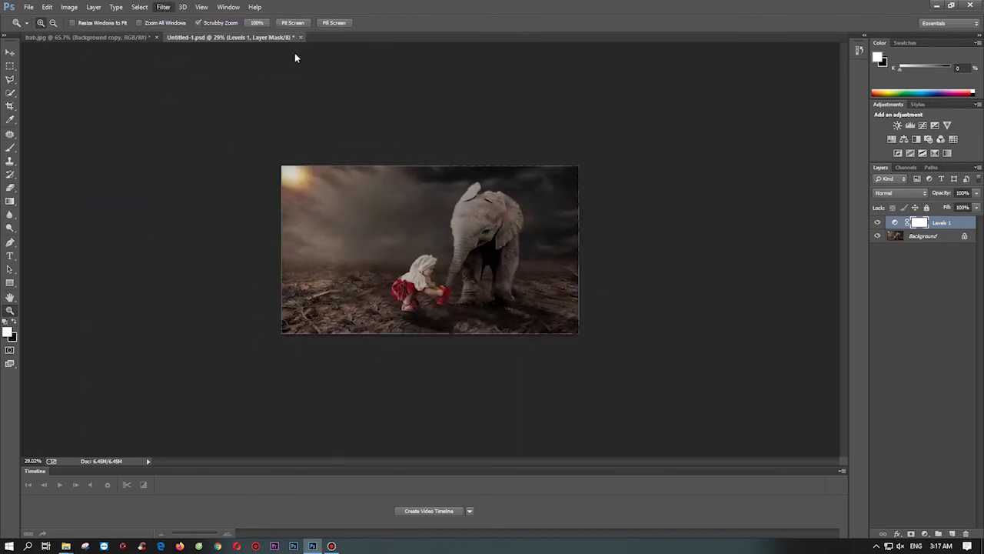
left_click(778, 514)
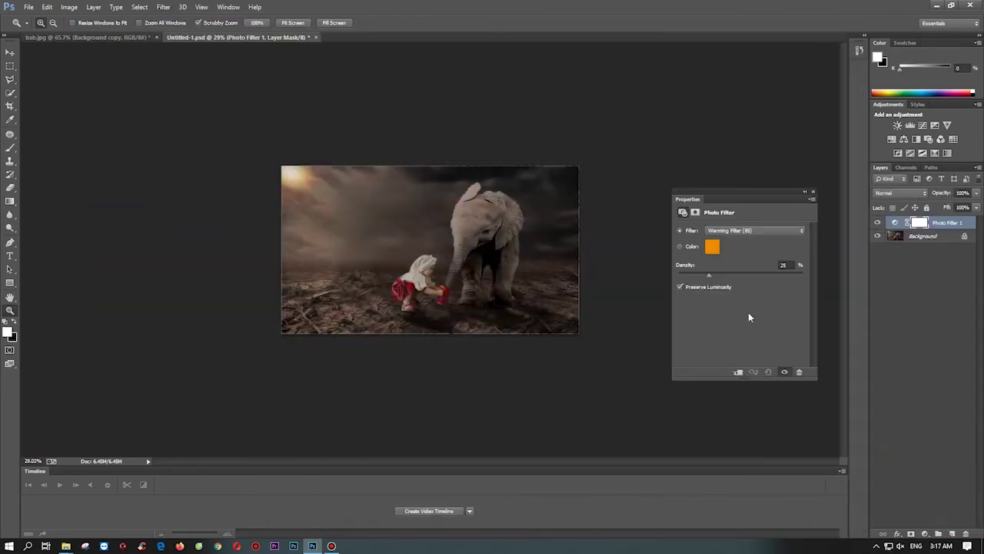
key("ctrl+shift+e")
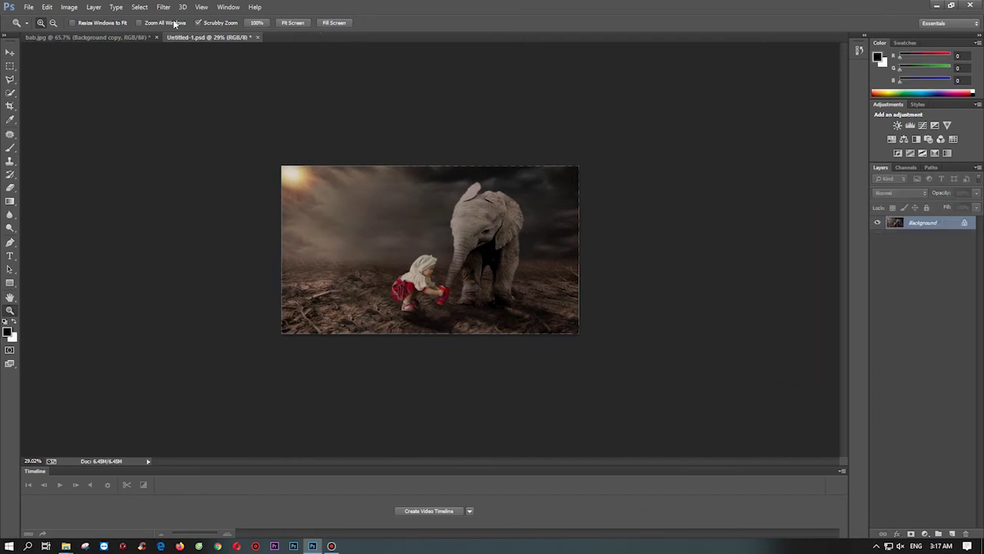
key("ctrl+shift+a")
- In Camera Raw, warm the temperature, raise Clarity to +10, add luminance noise reduction and a vignette
mouse_move(784, 191)
left_mouse_down()
mouse_move(799, 209)
mouse_move(787, 240)
mouse_move(828, 257)
mouse_move(800, 272)
left_mouse_up()
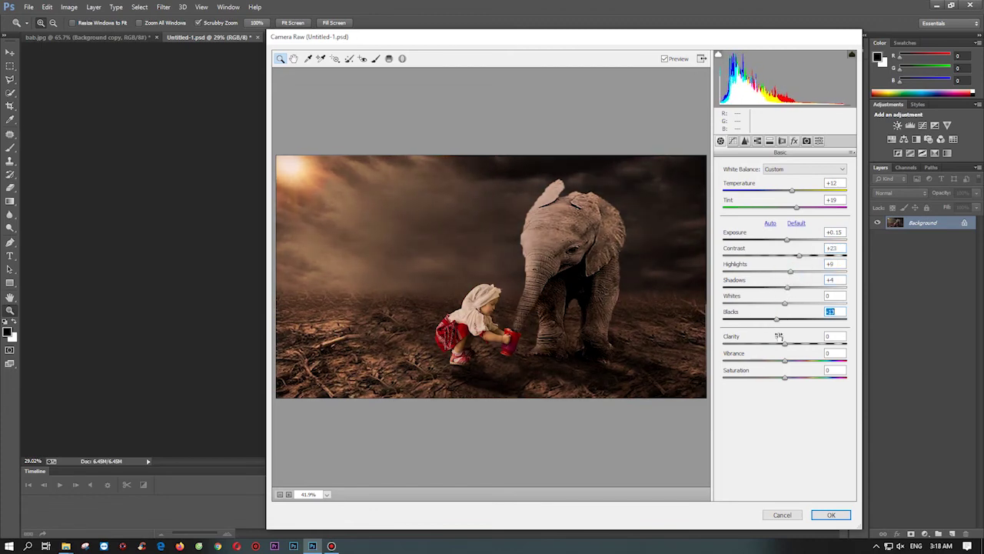
left_click_drag(752, 348, 785, 350)
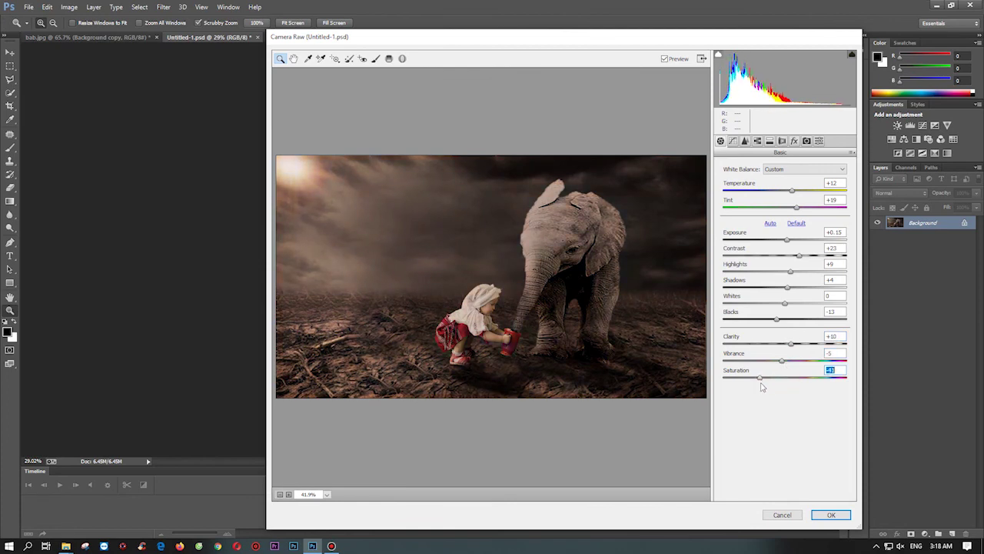
left_click(745, 141)
left_click_drag(723, 267, 783, 274)
left_click(794, 141)
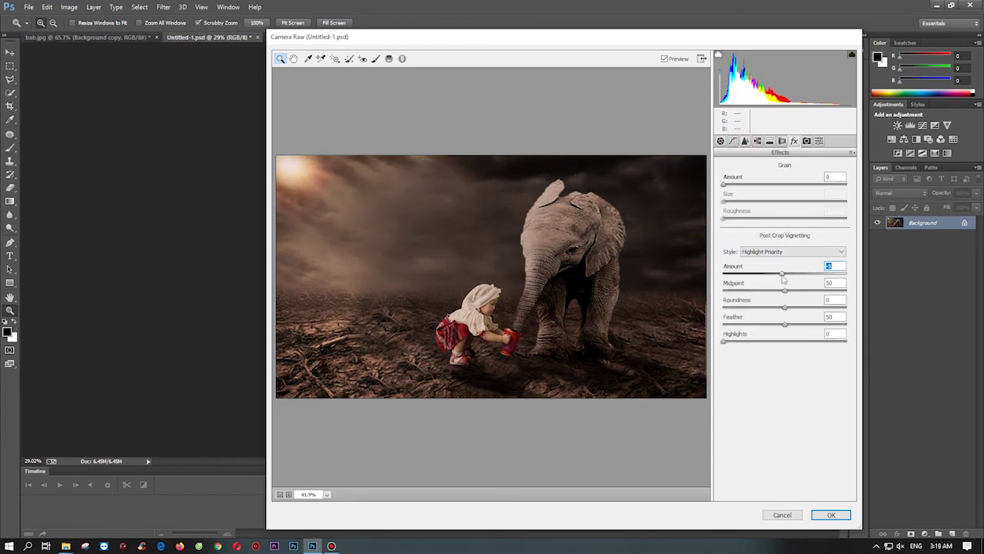
left_click(831, 514)
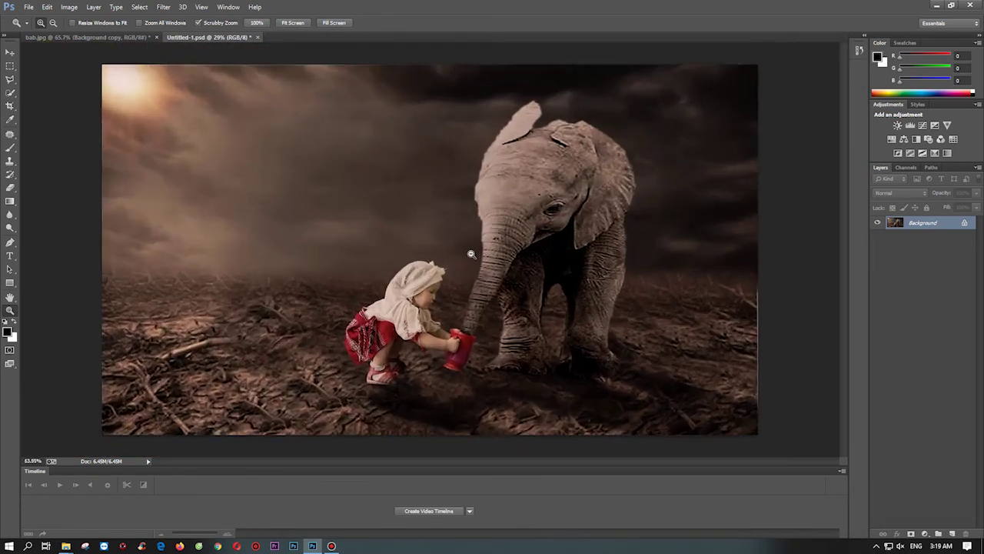
scroll(517, 343, "down", 3)
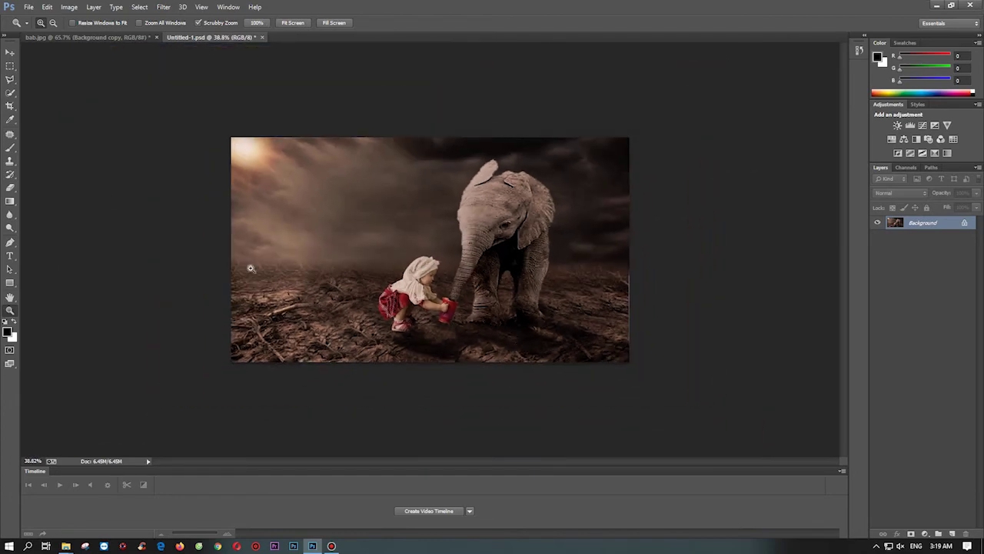
- Start an Iris Blur and shape its sharp area into a tall oval over the elephant
left_click(163, 7)
left_click(331, 134)
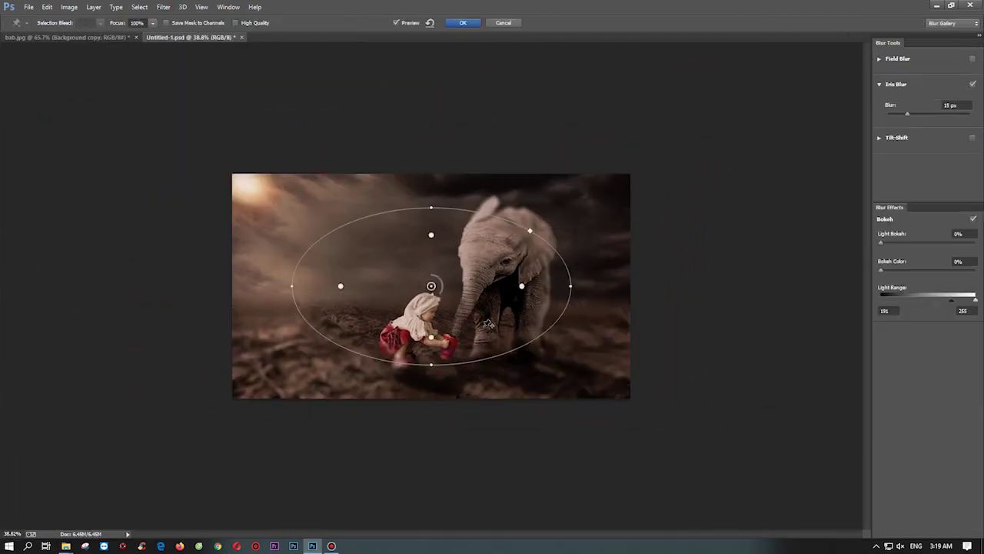
left_click_drag(570, 286, 524, 286)
mouse_move(431, 286)
left_mouse_down()
mouse_move(510, 259)
mouse_move(515, 271)
left_mouse_up()
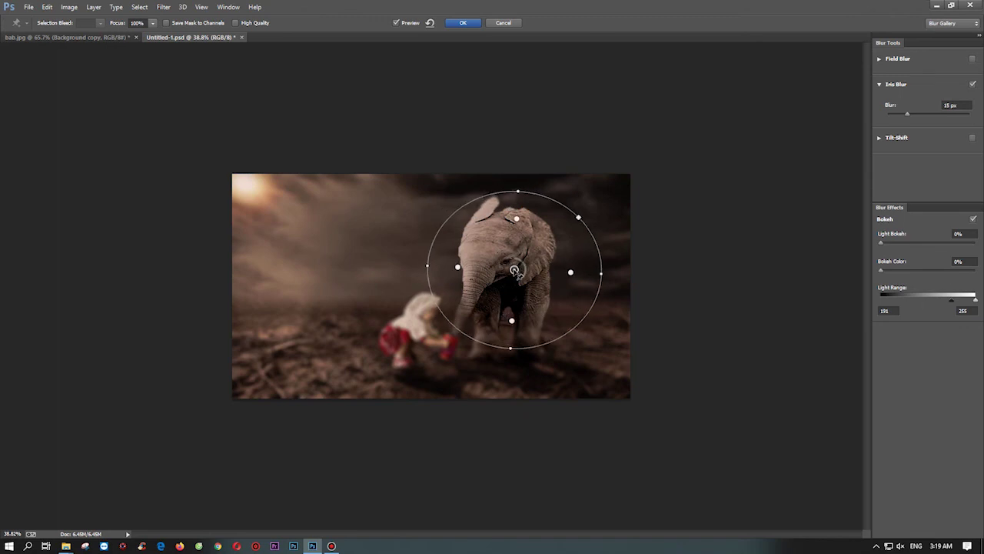
left_click_drag(518, 190, 521, 164)
left_click_drag(513, 271, 504, 284)
- Enlarge and tilt the sharp oval to include the girl, set blur around 15 px, and apply
mouse_move(416, 281)
left_mouse_down()
mouse_move(386, 313)
mouse_move(359, 398)
left_mouse_up()
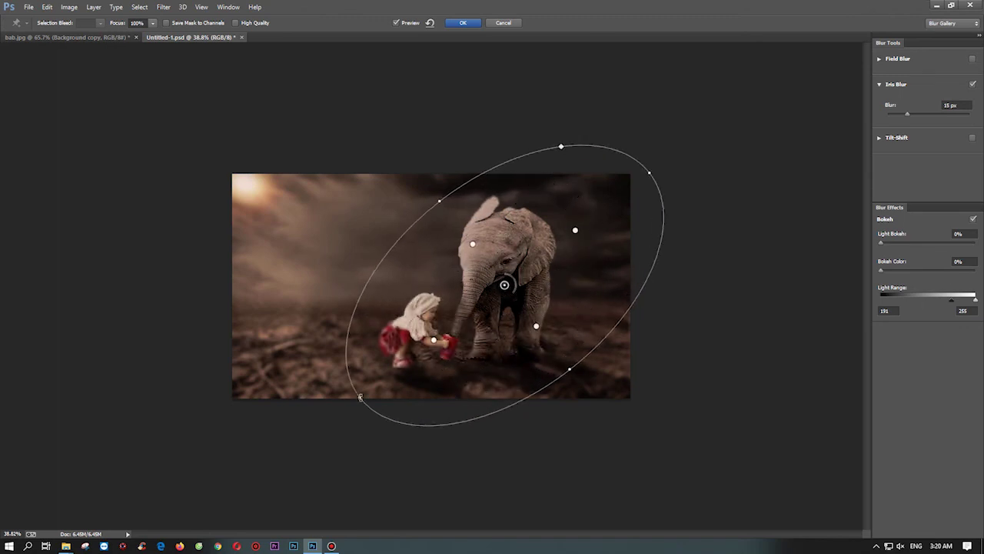
left_click_drag(654, 173, 630, 192)
left_click_drag(505, 283, 482, 297)
left_click_drag(450, 256, 456, 264)
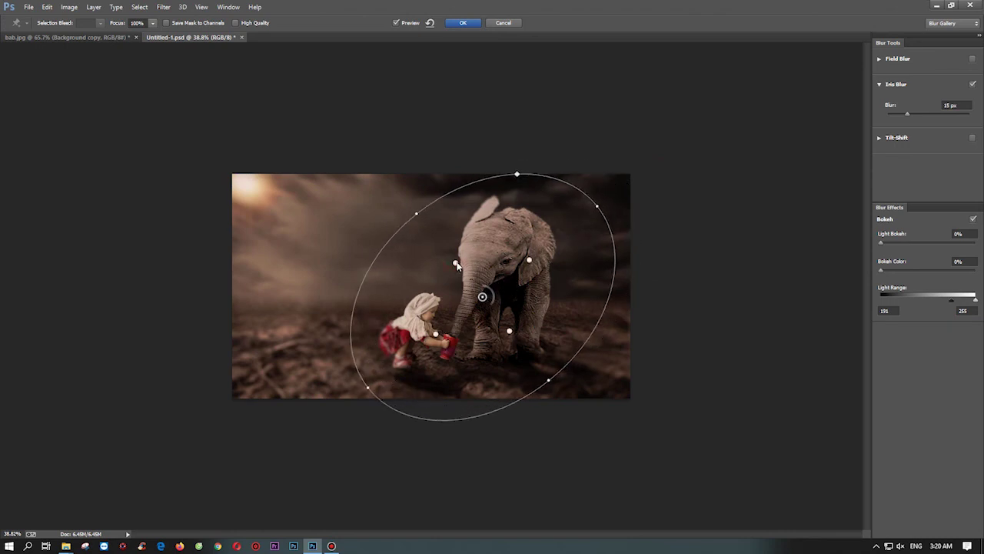
left_click_drag(482, 296, 477, 297)
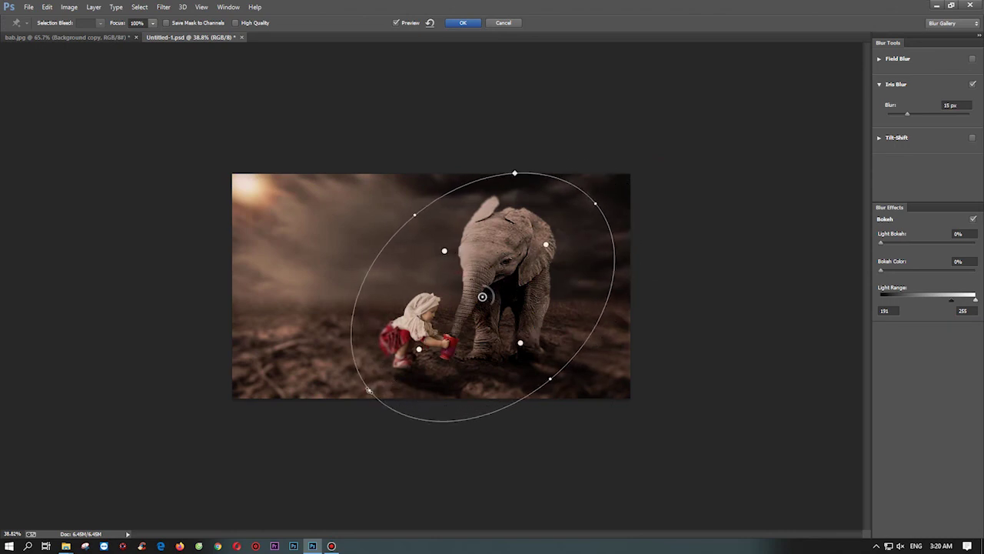
left_click_drag(901, 116, 902, 117)
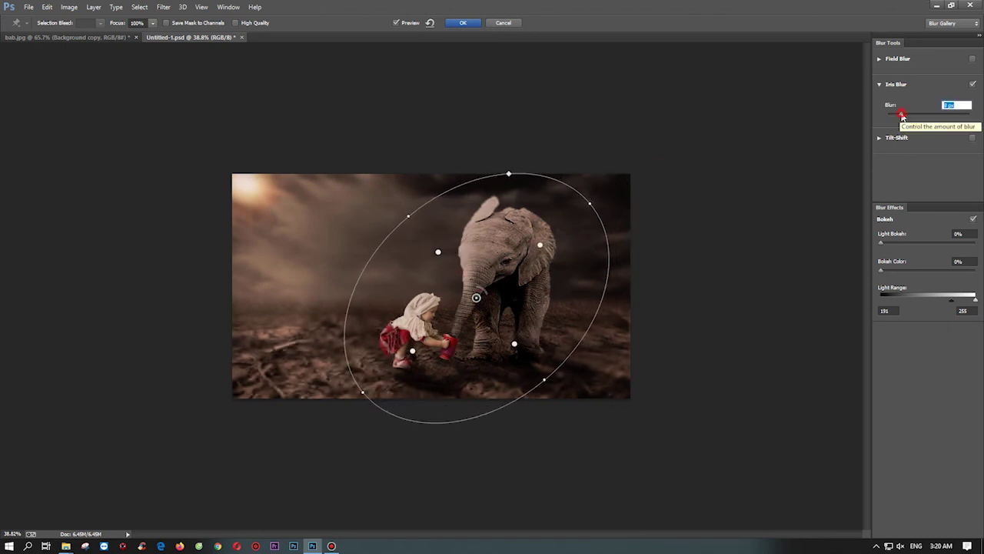
left_click(463, 23)
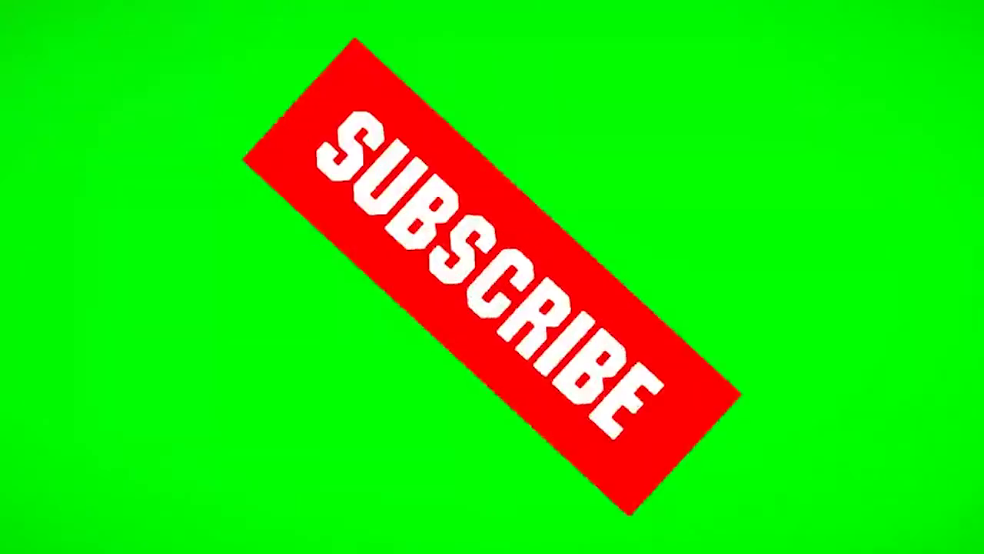